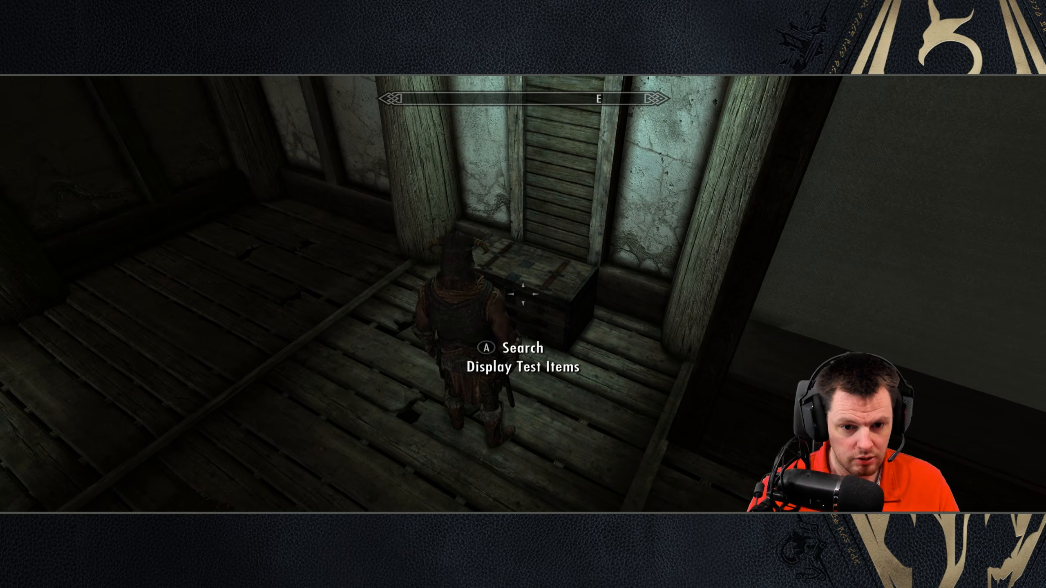
Step: Examine the Chillrend swords, Dawnbreaker and Spellbreaker stored in the Display Test Items chest
key(e)
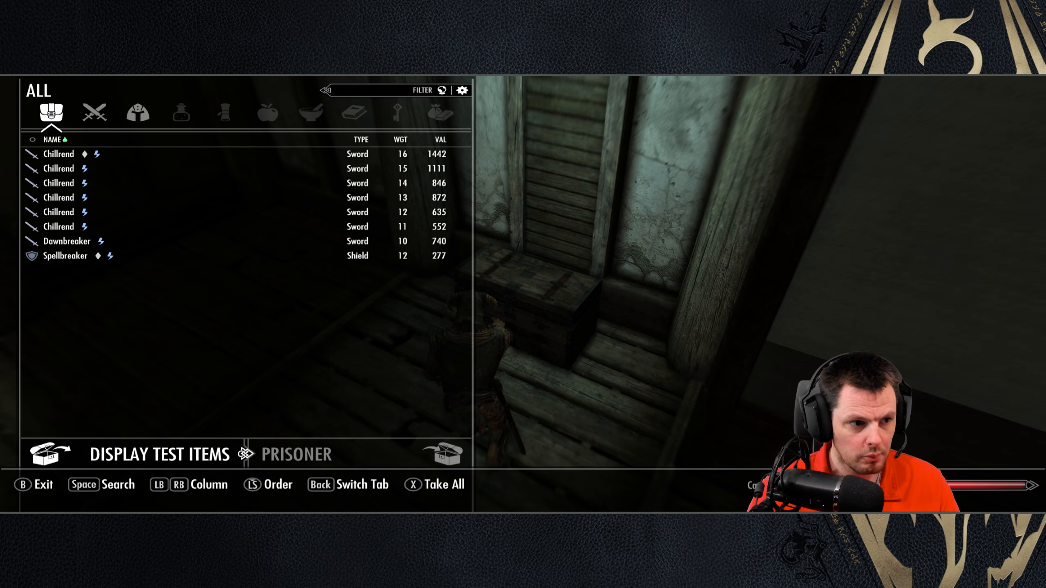
key(Down)
key(Down)
key(Down)
key(Down)
key(Down)
key(Down)
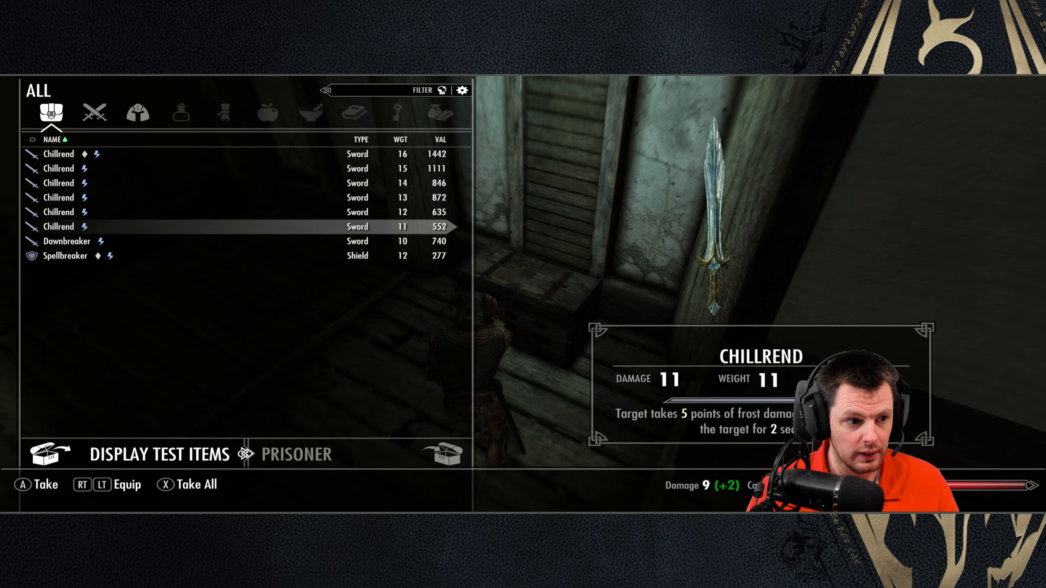
key(Down)
key(Down)
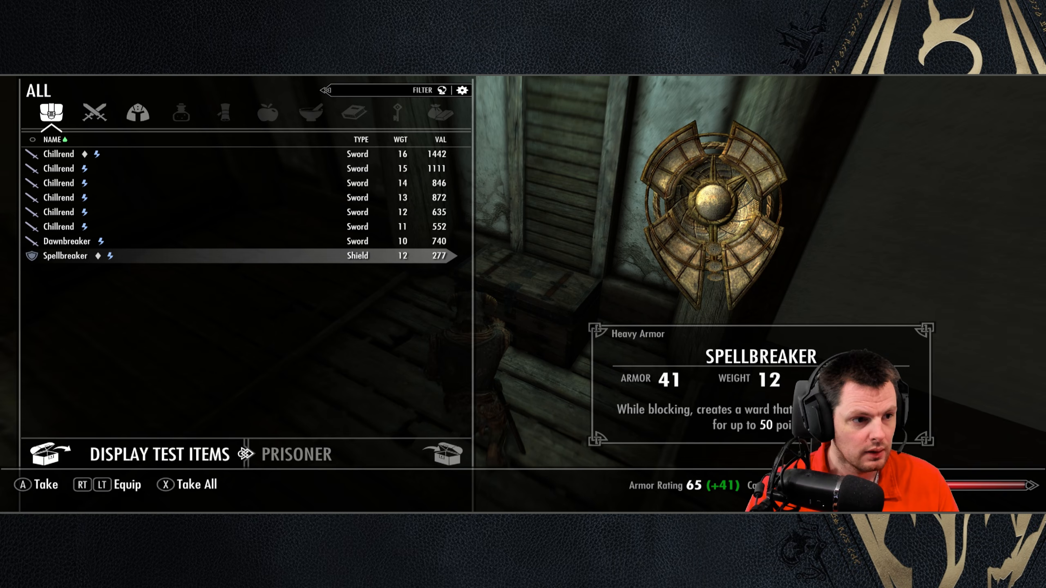
key(Up)
key(Up)
key(Escape)
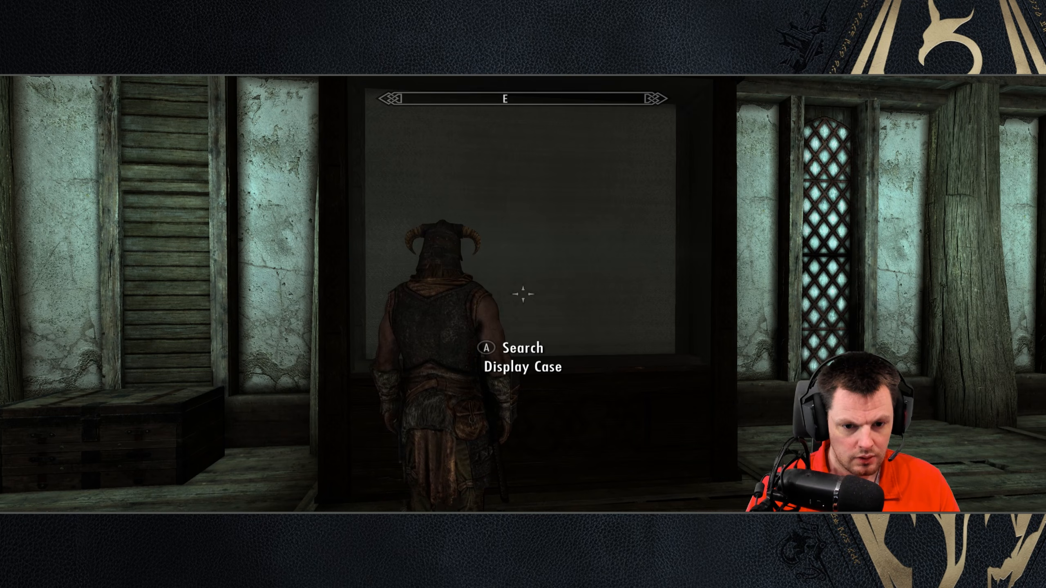
Step: Store the 14-damage Chillrend sword from the player's inventory in the Display Case
key(e)
key(alt)
key(Right)
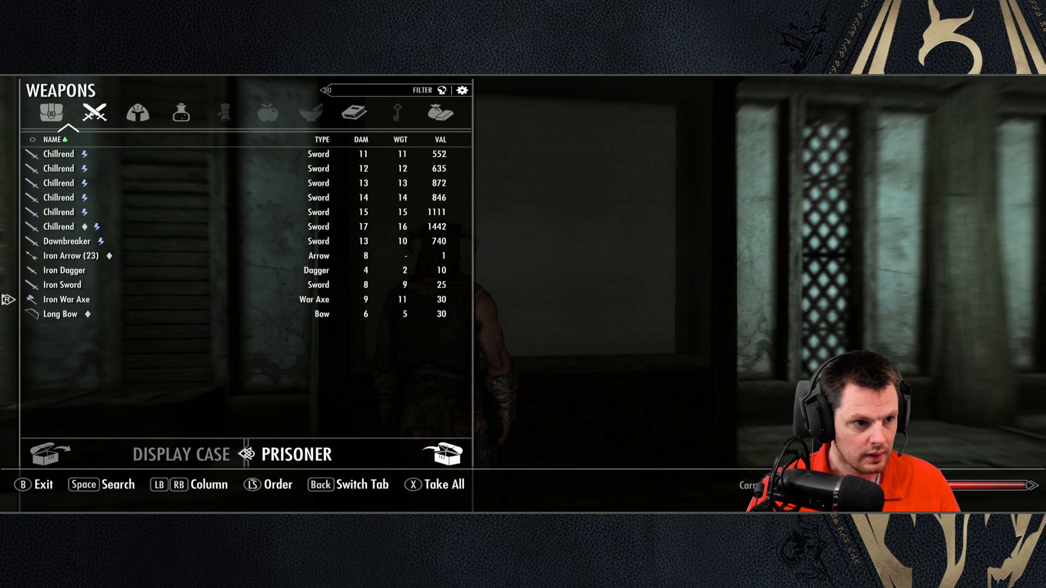
key(Down)
key(Down)
key(Down)
key(Down)
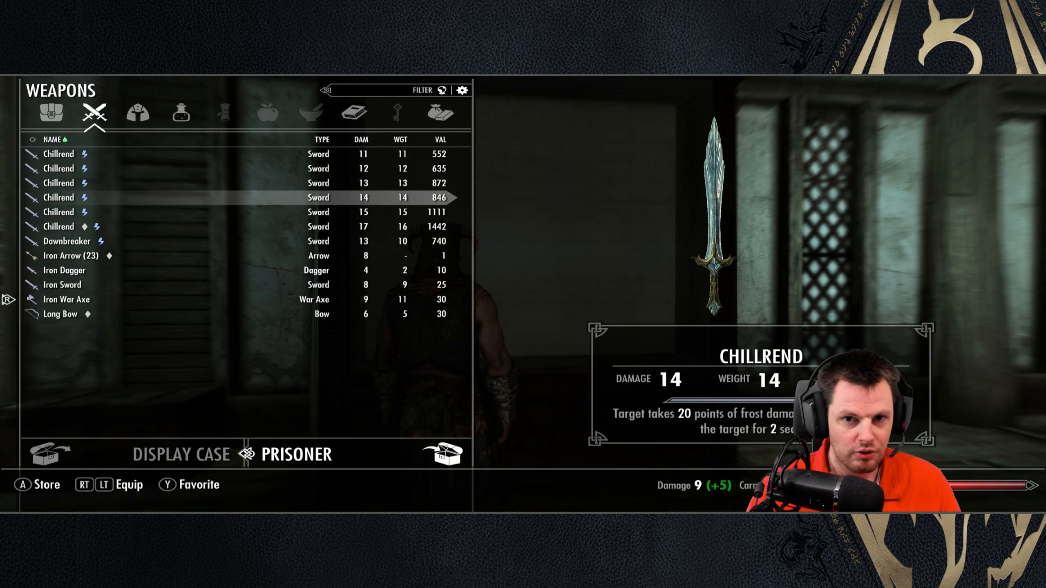
key(e)
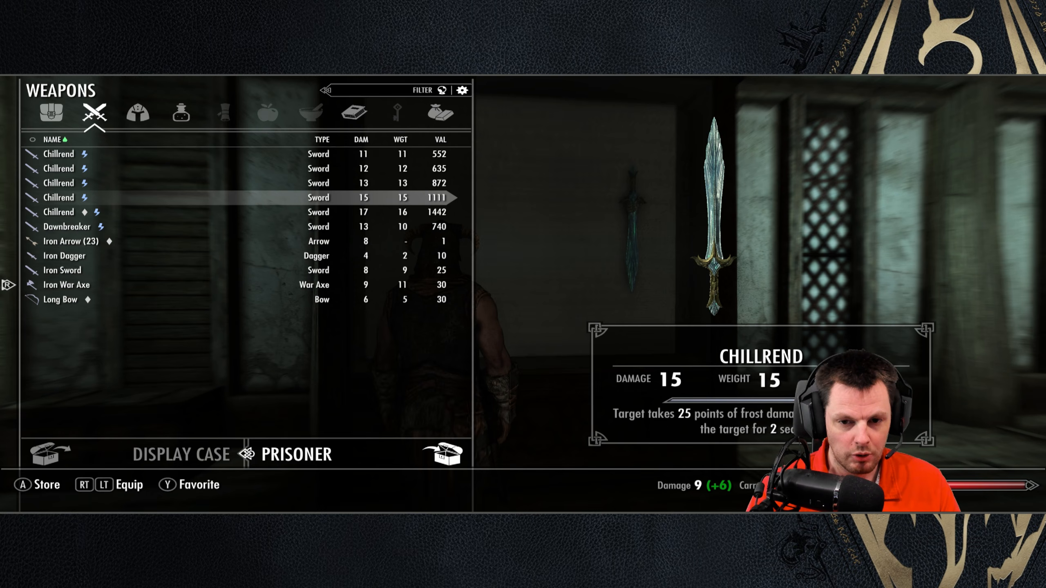
Step: Take the stored Chillrend back out of the Display Case and store the 11-damage Chillrend instead
key(alt)
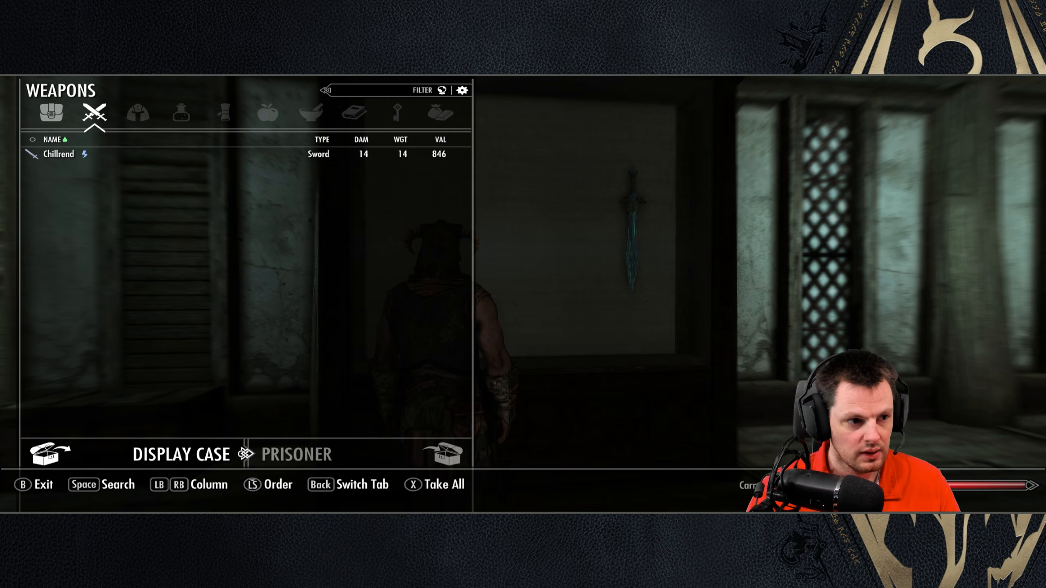
key(Down)
key(e)
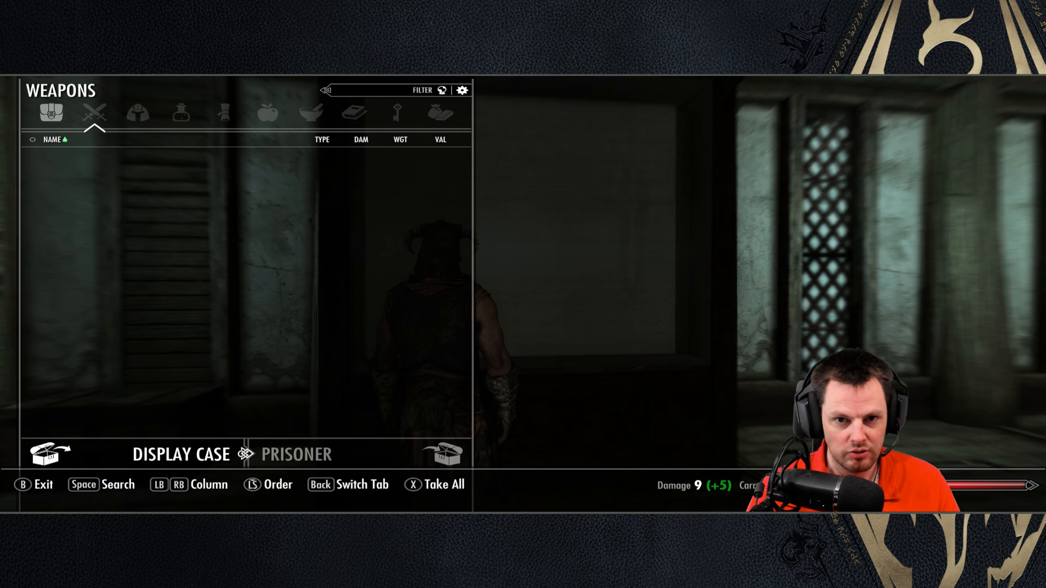
key(alt)
key(e)
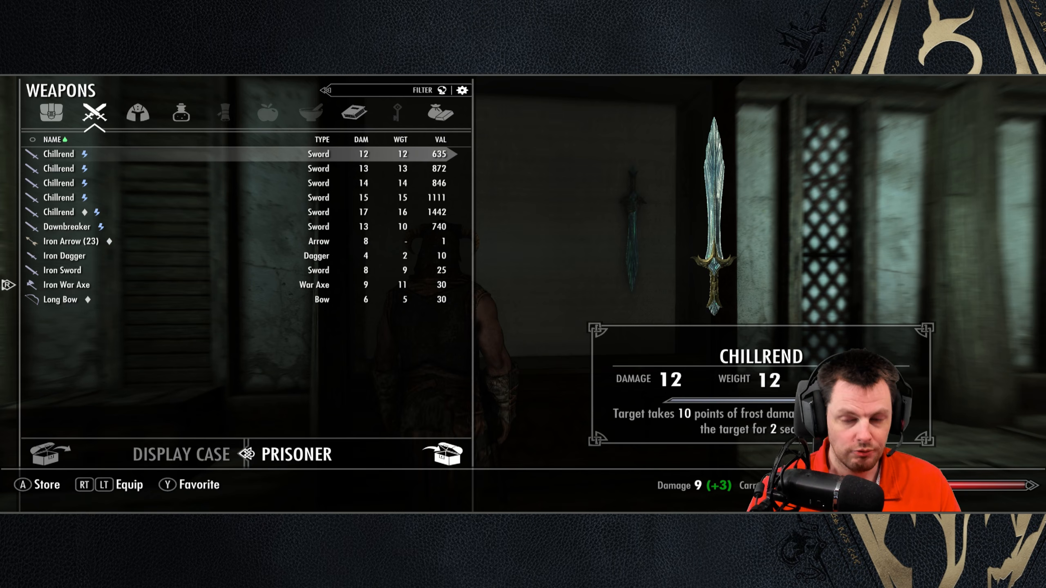
Step: Store the Dawnbreaker sword from the player's weapons in the Display Case
key(Down)
key(Down)
key(Down)
key(Down)
key(Down)
key(e)
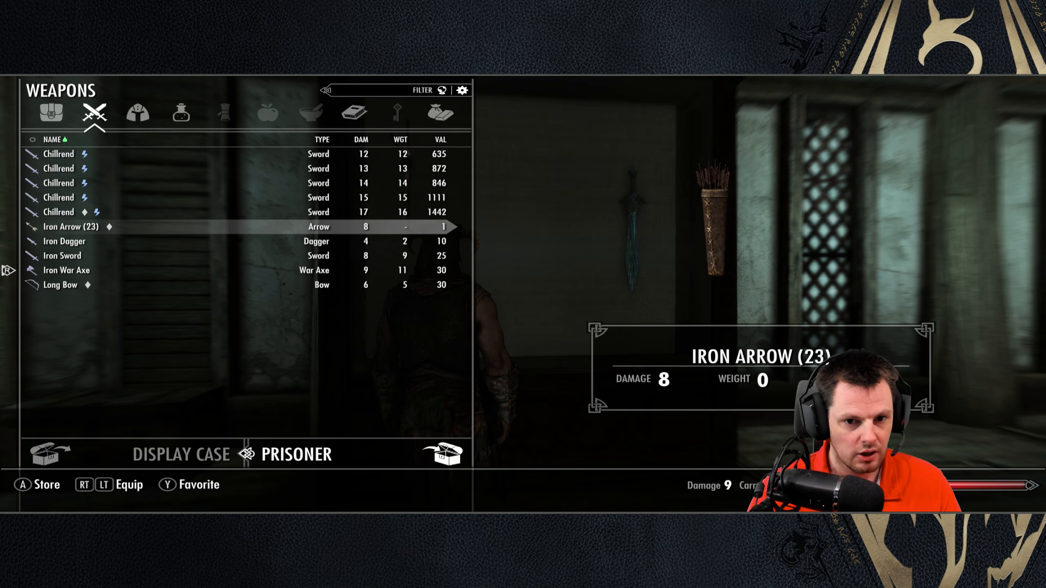
Step: Store the Spellbreaker shield from the player's apparel in the Display Case and leave the case
key(Right)
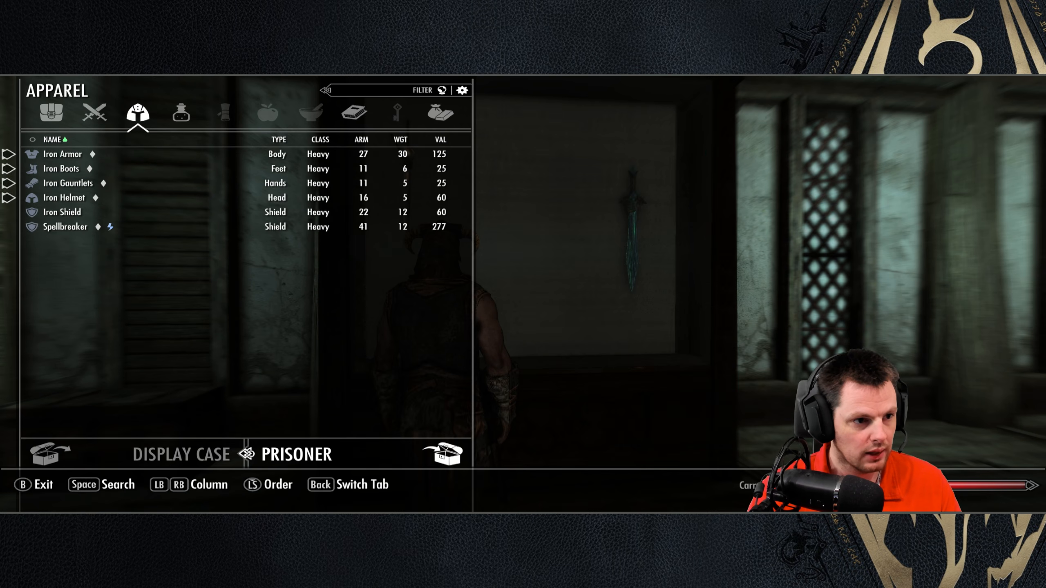
key(Down)
key(Down)
key(Down)
key(Down)
key(Down)
key(Down)
key(e)
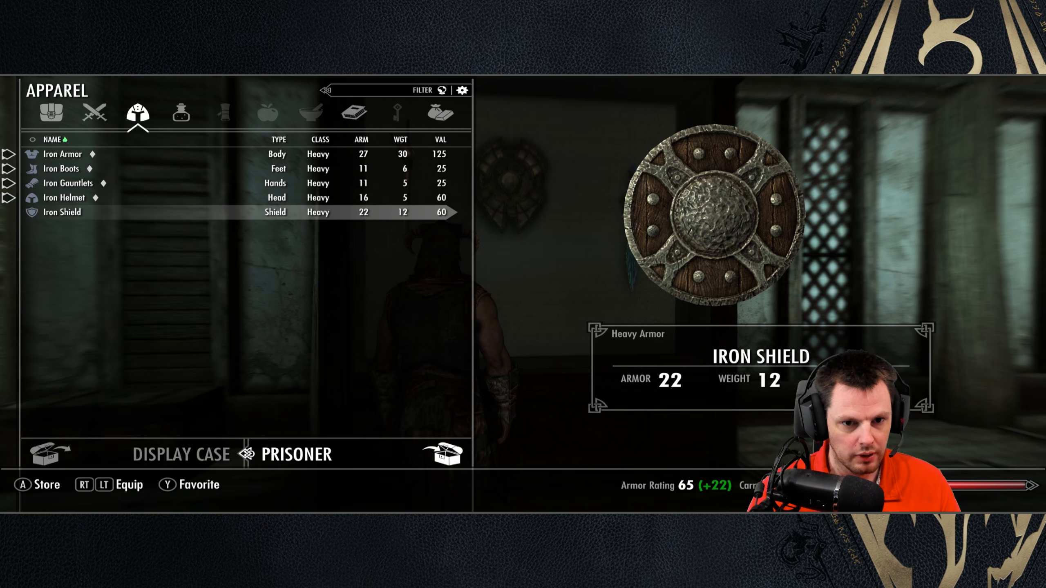
key(Tab)
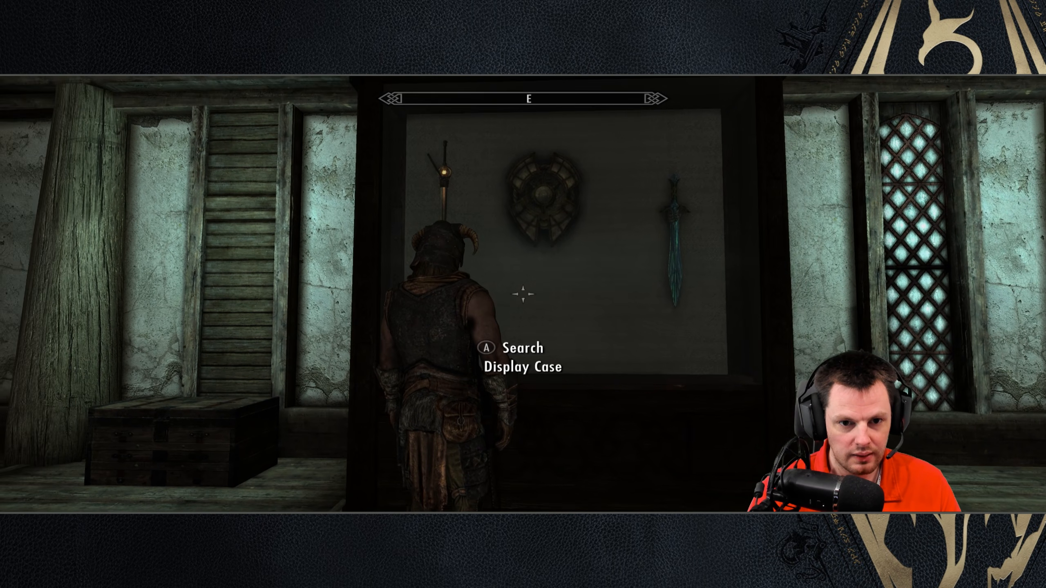
key(e)
key(Tab)
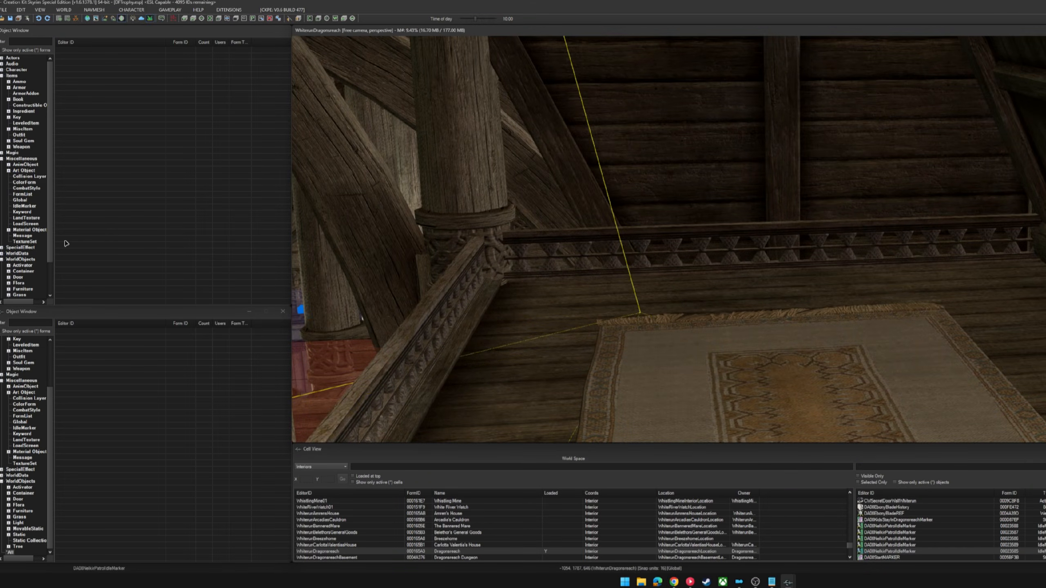
Step: In the Creation Kit, create a new container with the ID TESTDisplayContainer and the name Display Case
scroll(33, 251, down, 2)
click(24, 236)
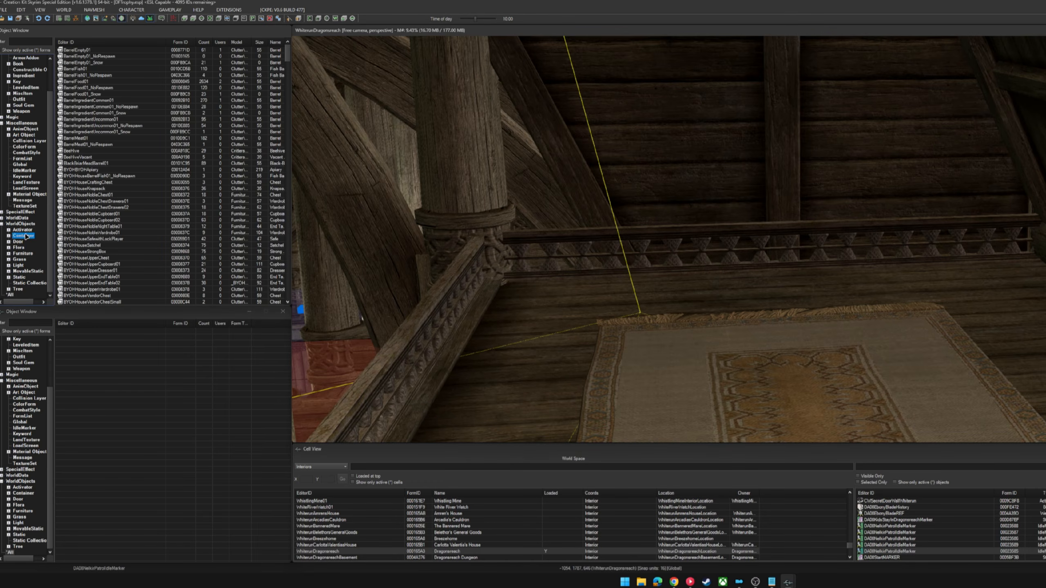
right_click(150, 206)
key(Escape)
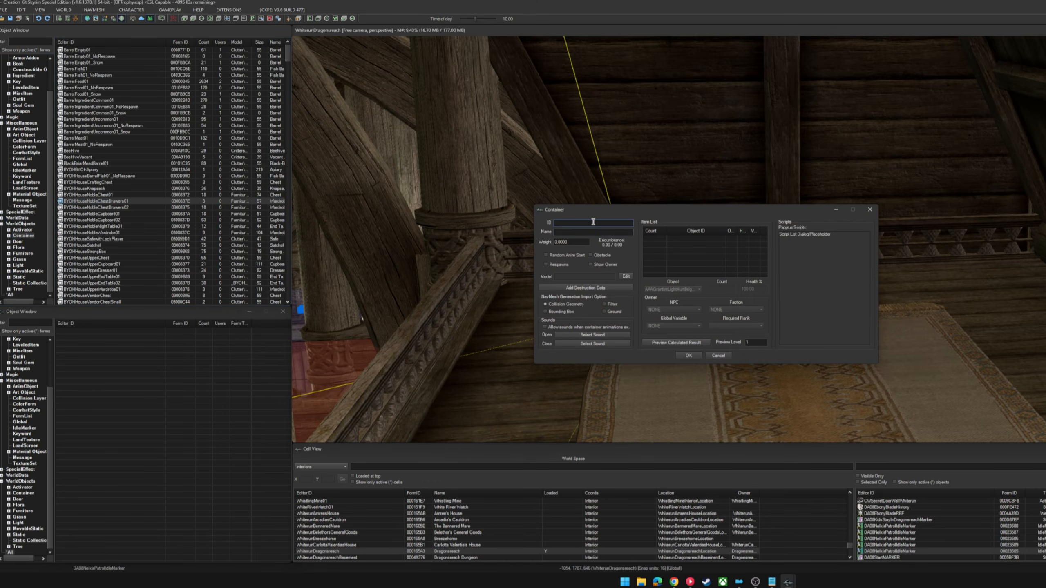
text(TESTDisplayContainer)
click(583, 233)
text(Display Case)
Step: Assign the DFDisplayCaseLarge01.nif model from the DF furniture display meshes to the new container and save it
click(625, 277)
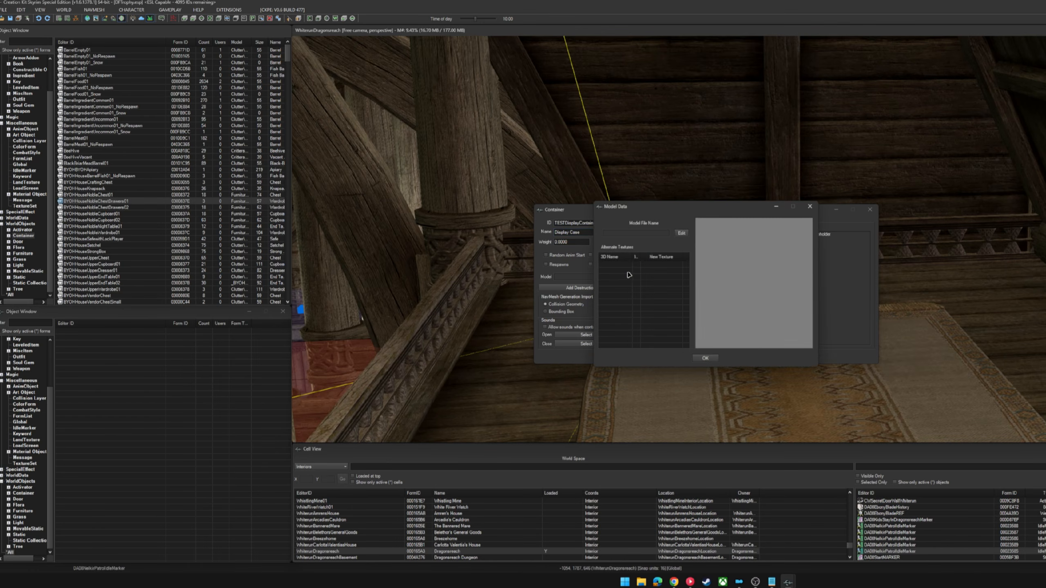
click(682, 234)
click(683, 234)
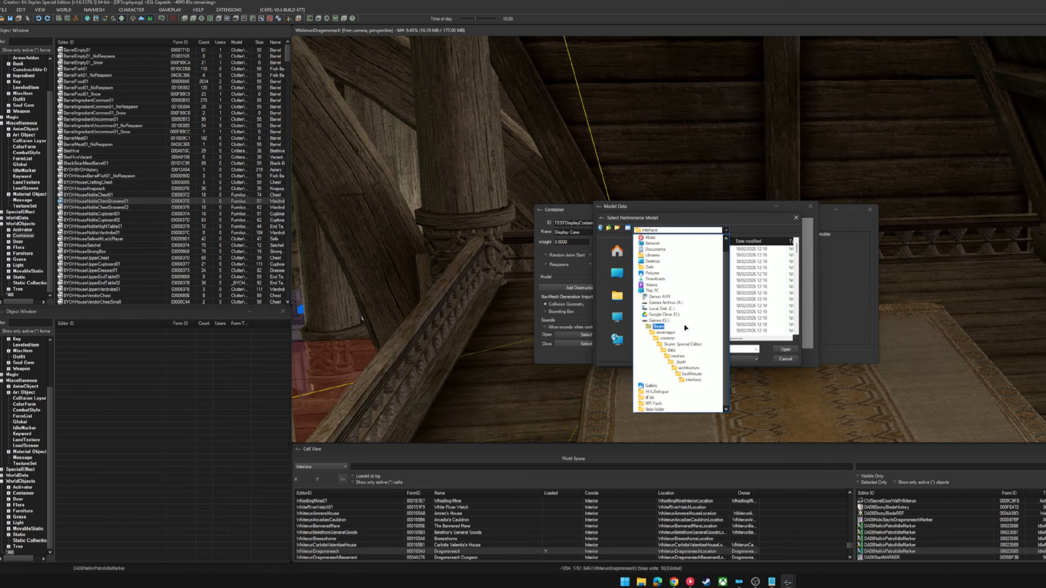
click(682, 357)
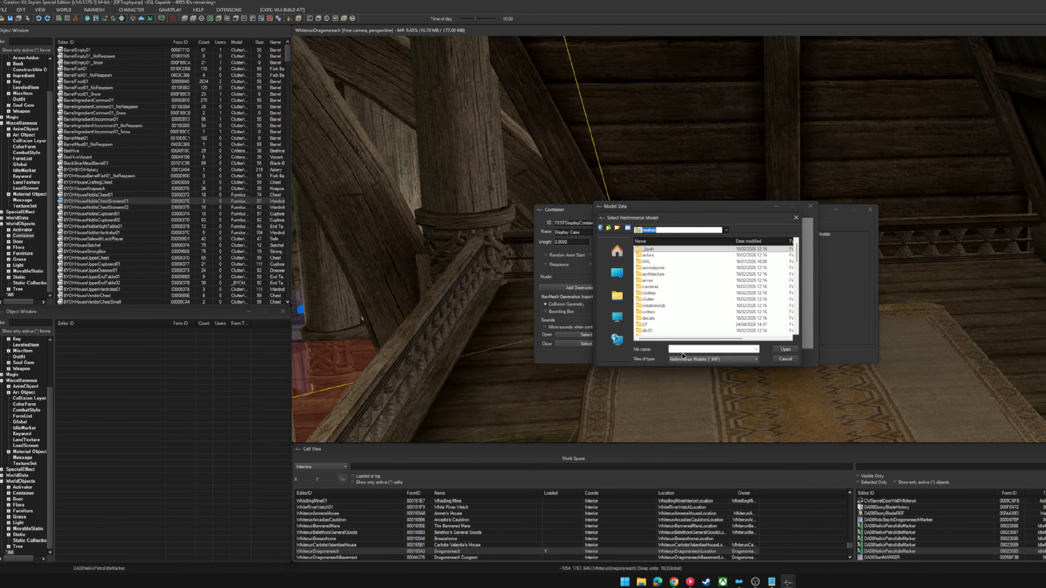
double_click(664, 325)
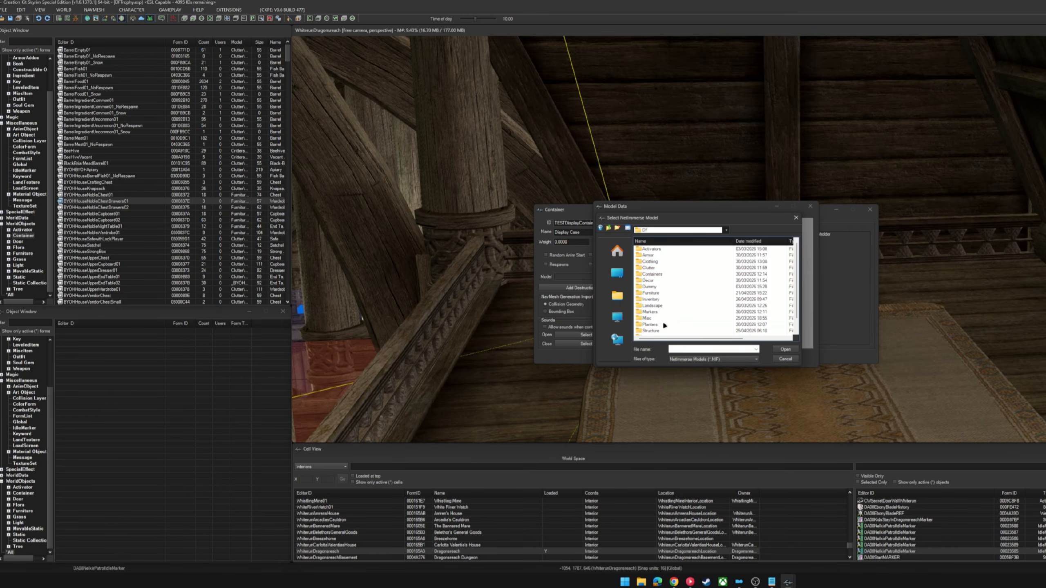
double_click(663, 294)
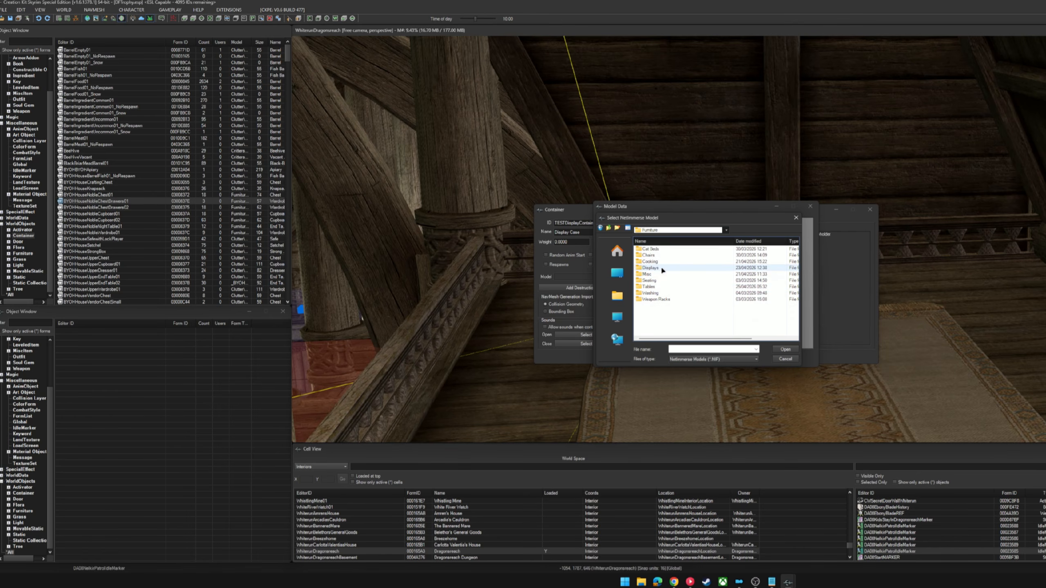
double_click(662, 285)
click(662, 287)
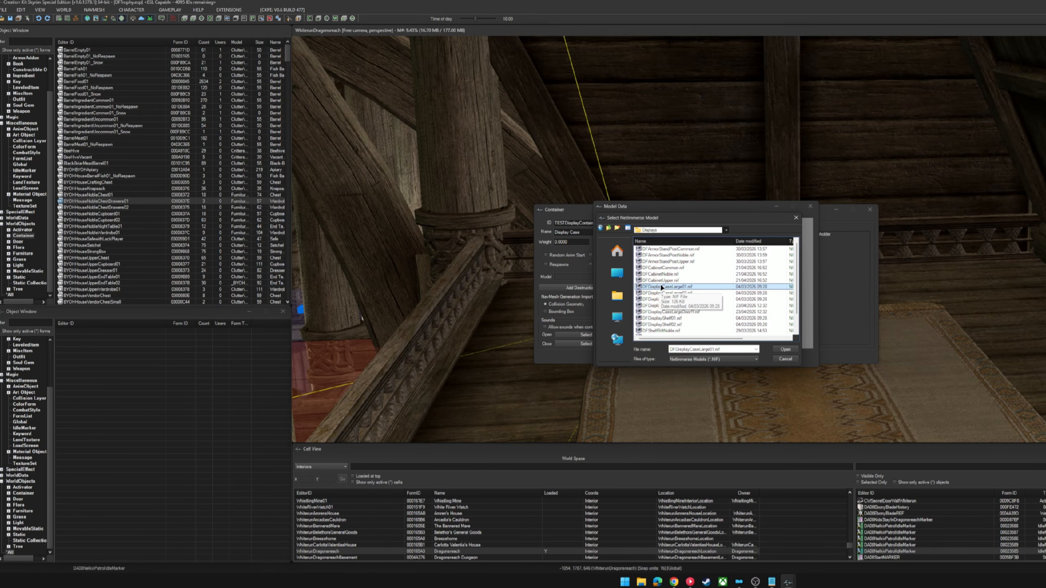
click(776, 349)
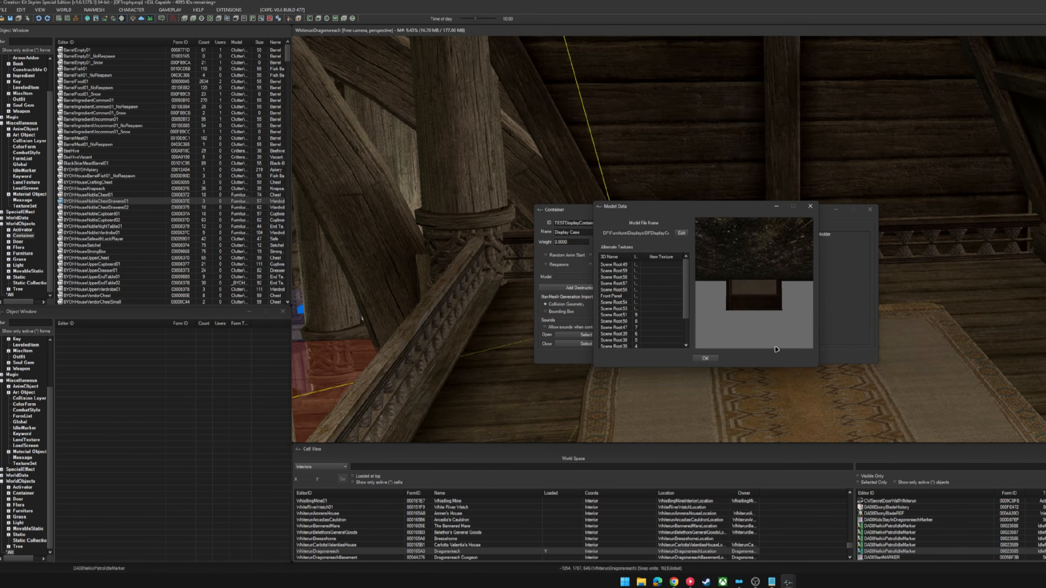
click(705, 358)
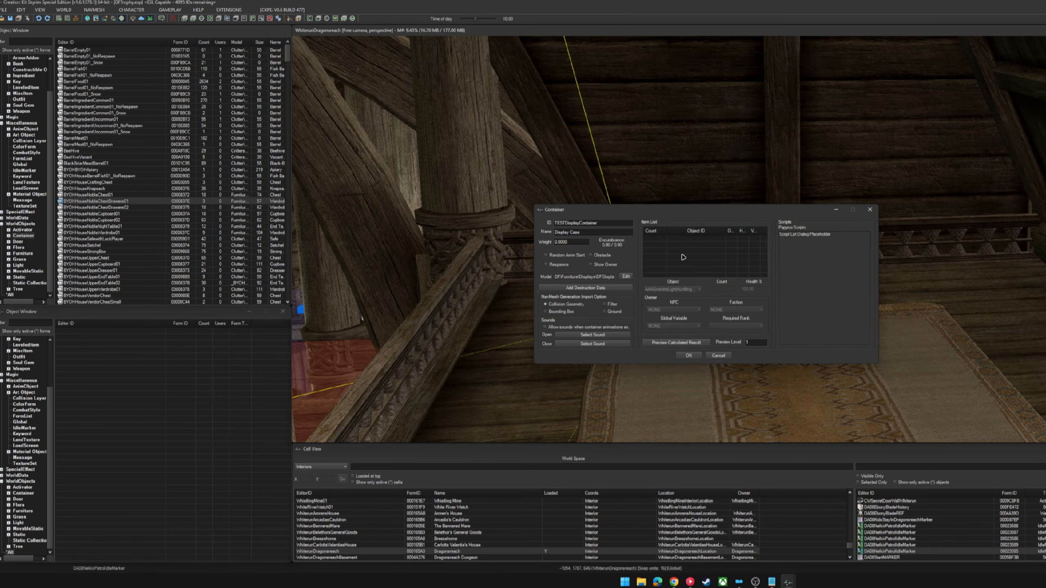
click(688, 355)
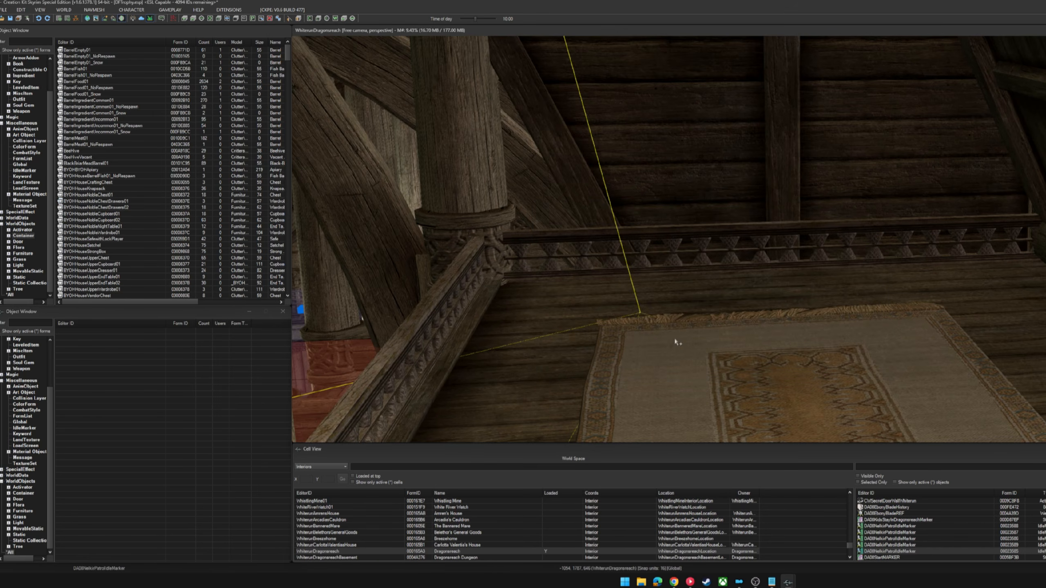
Step: Limit the container list to active forms and open TESTDisplayContainer for editing
click(15, 51)
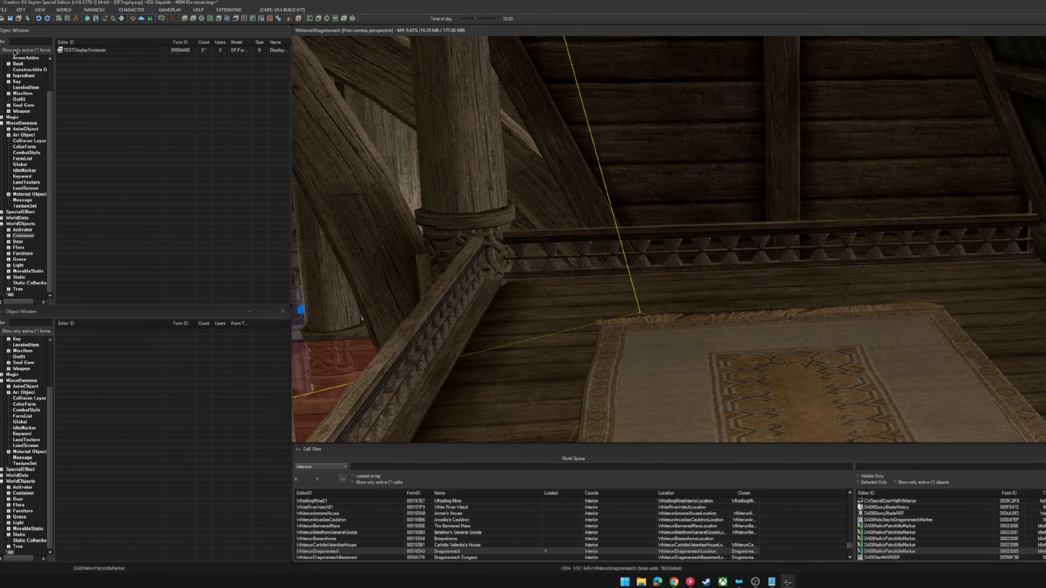
click(76, 51)
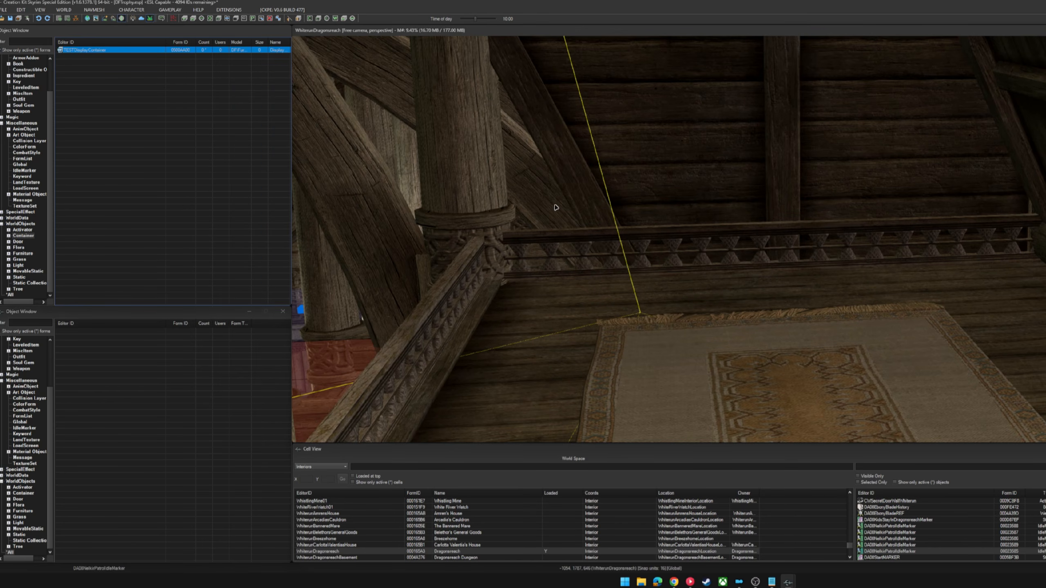
double_click(76, 50)
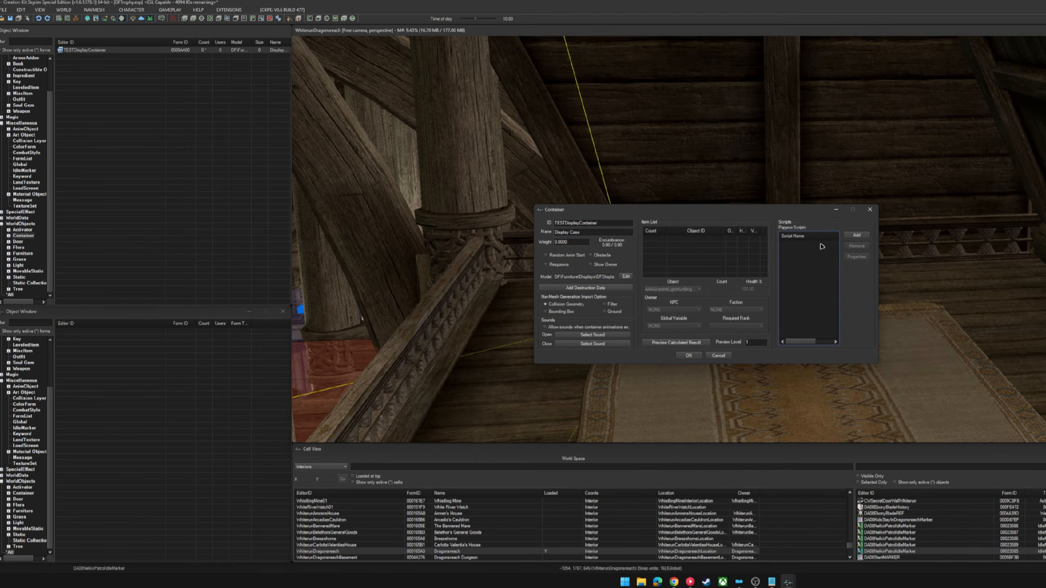
Step: Filter the scripts by "display", attach DFUniqueDisplay to the container, and save the container
click(856, 235)
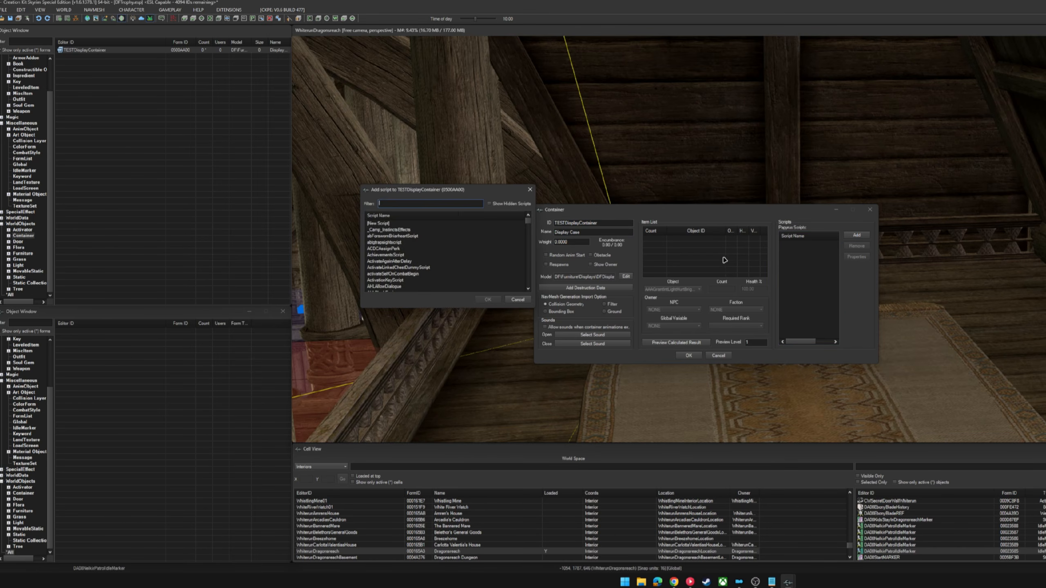
text(display)
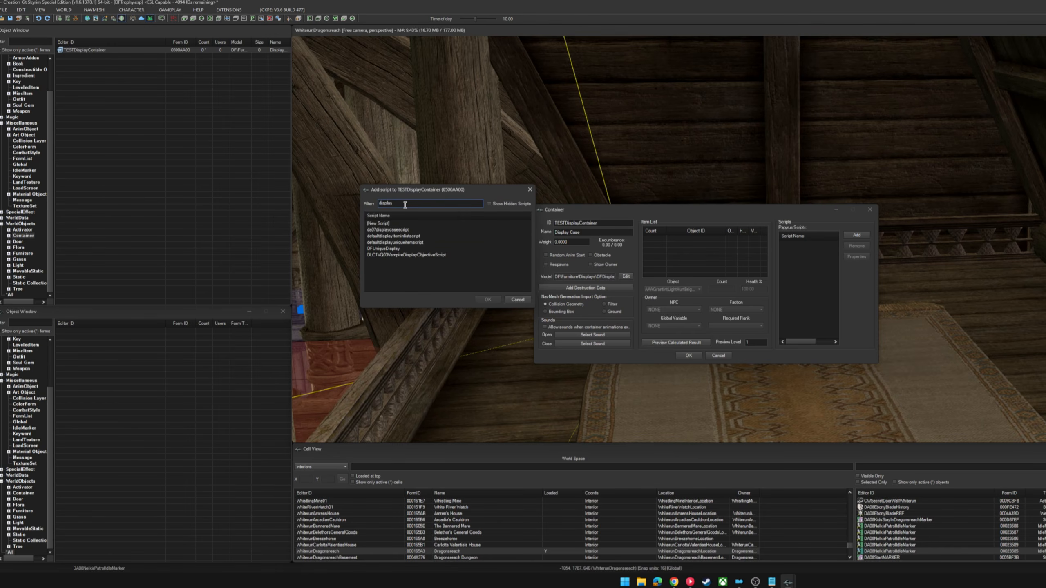
click(376, 249)
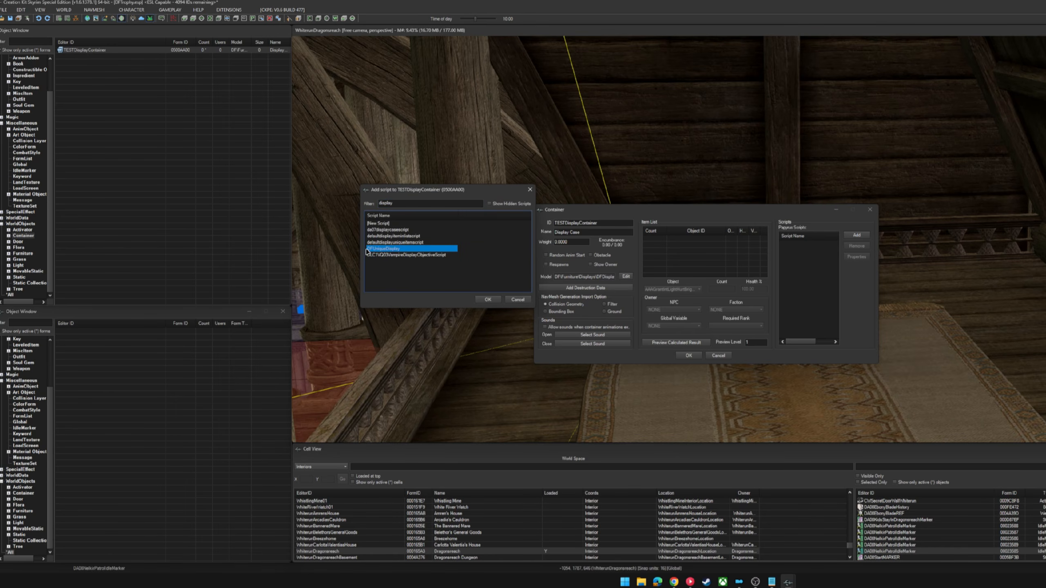
double_click(413, 249)
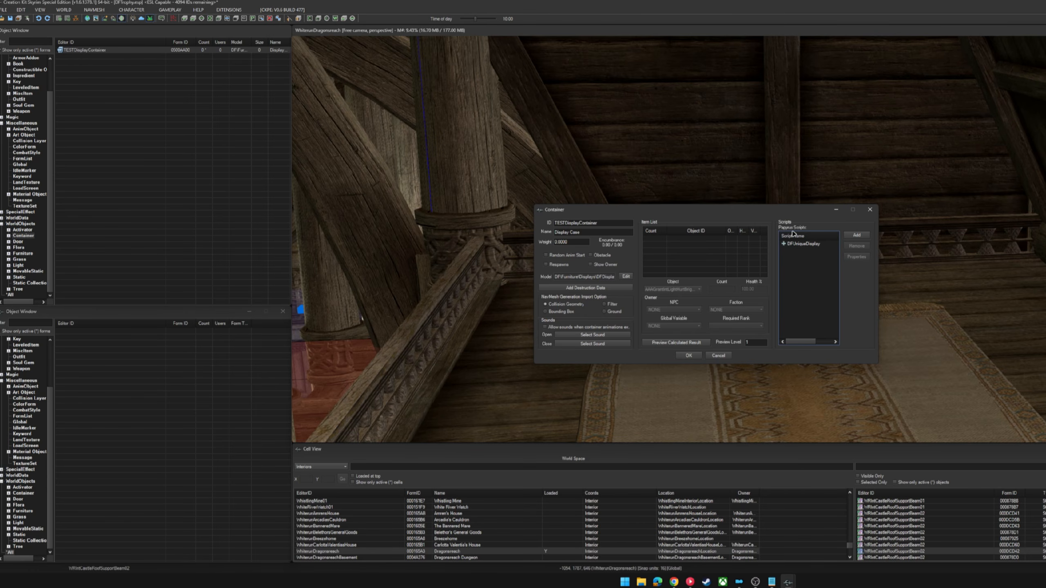
click(794, 244)
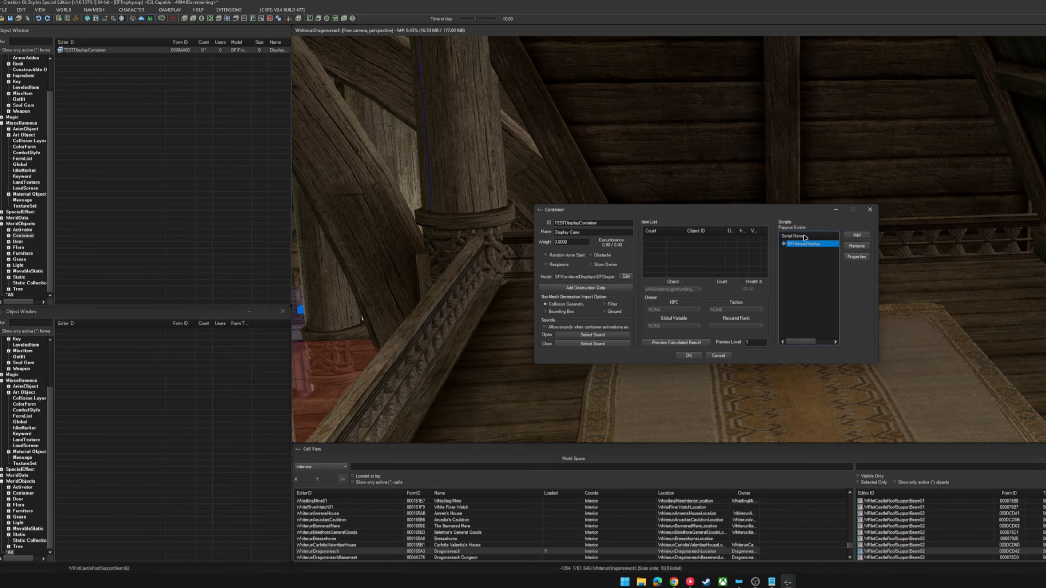
click(700, 356)
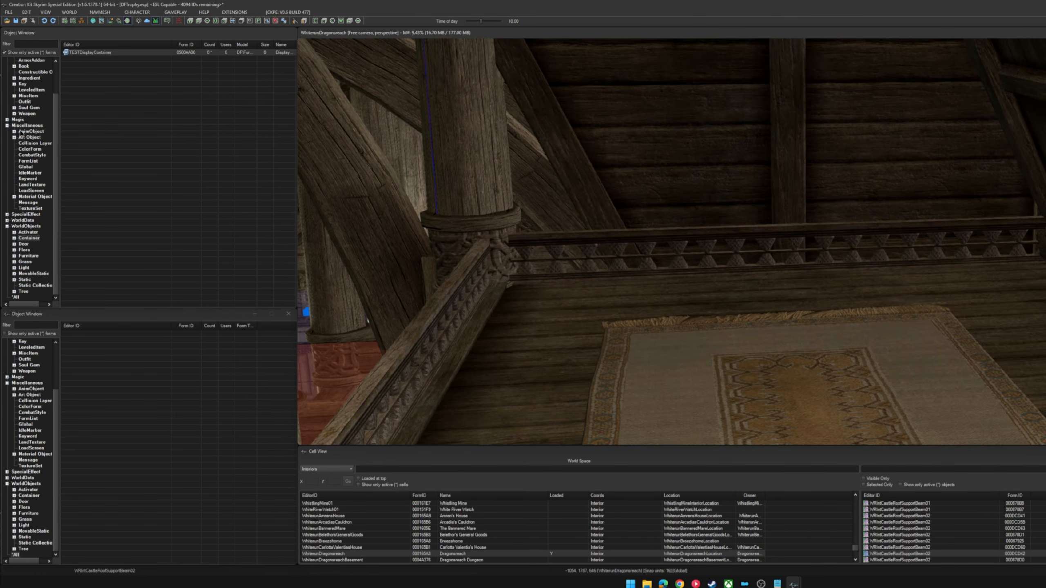
Step: Create a new form list with the ID TESTListMaster and add the Dawnbreaker weapon to it
click(27, 161)
right_click(121, 160)
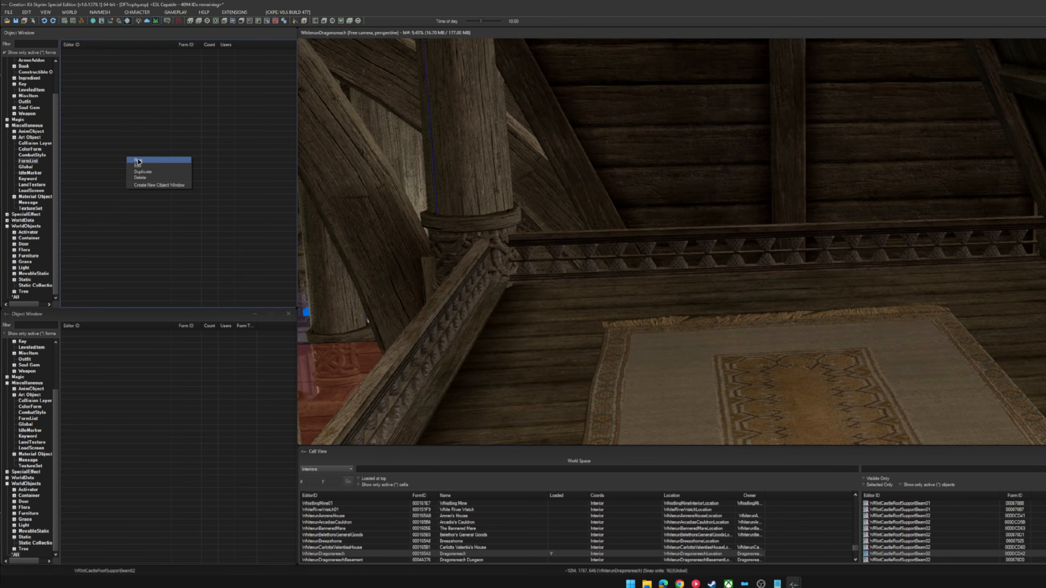
click(136, 159)
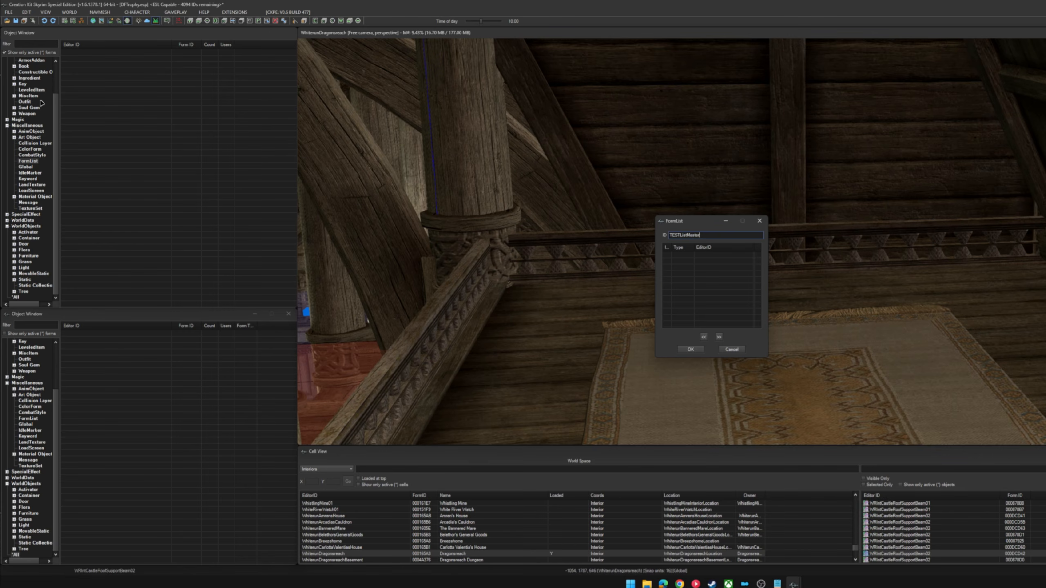
scroll(41, 103, up, 2)
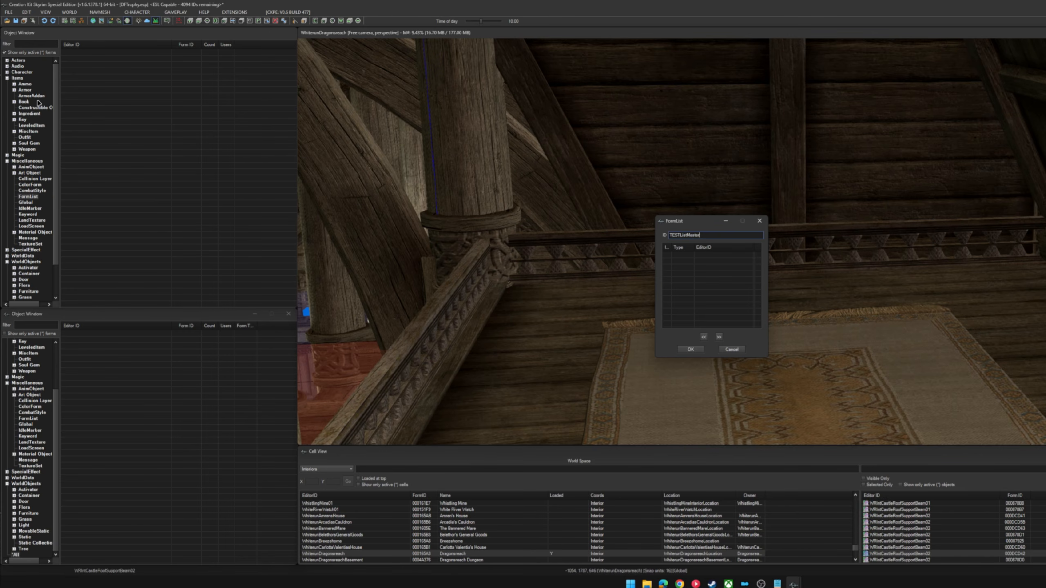
click(27, 150)
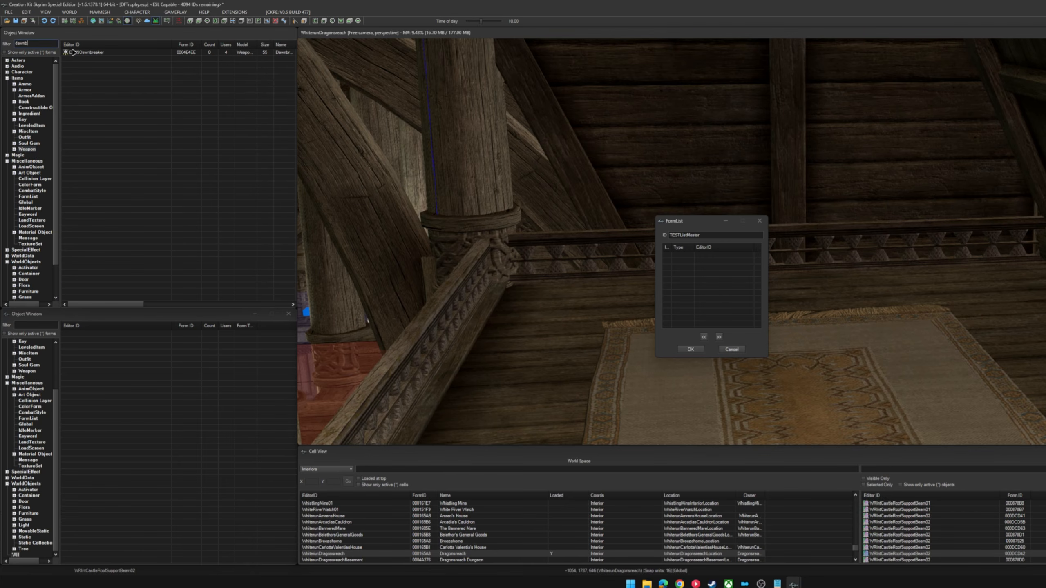
drag(73, 53, 706, 286)
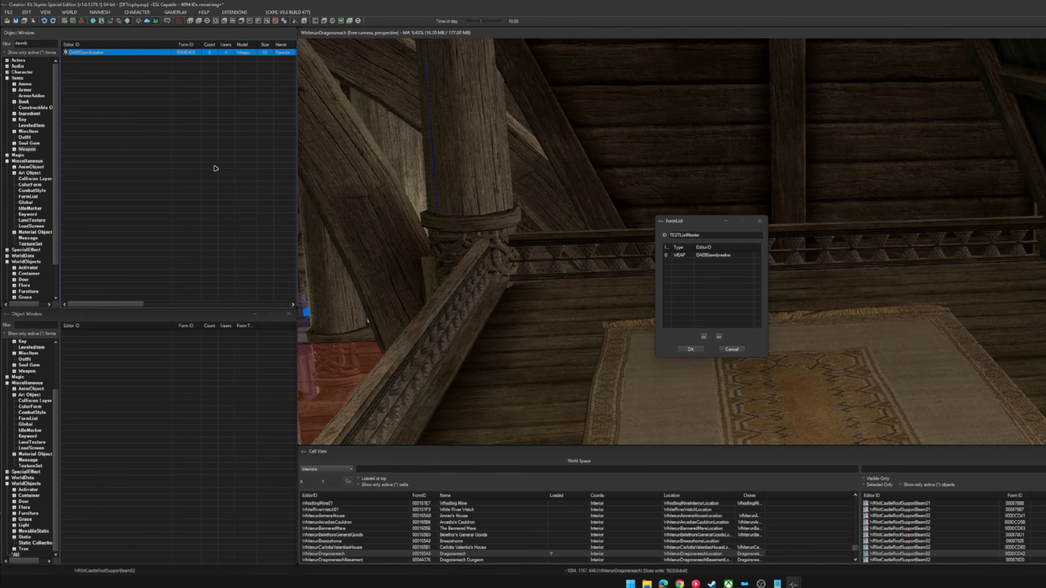
Step: Filter the weapons by "chill" and add all Chillrend variants, TG07Chillrend001 to 006, to the form list
drag(42, 44, 7, 43)
text(chill)
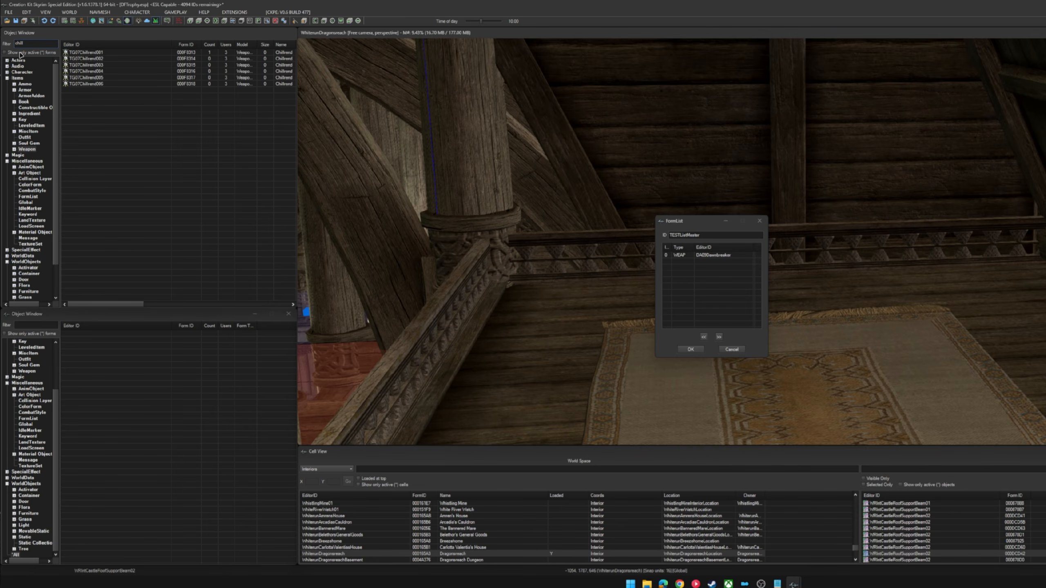
click(85, 52)
shift+click(93, 85)
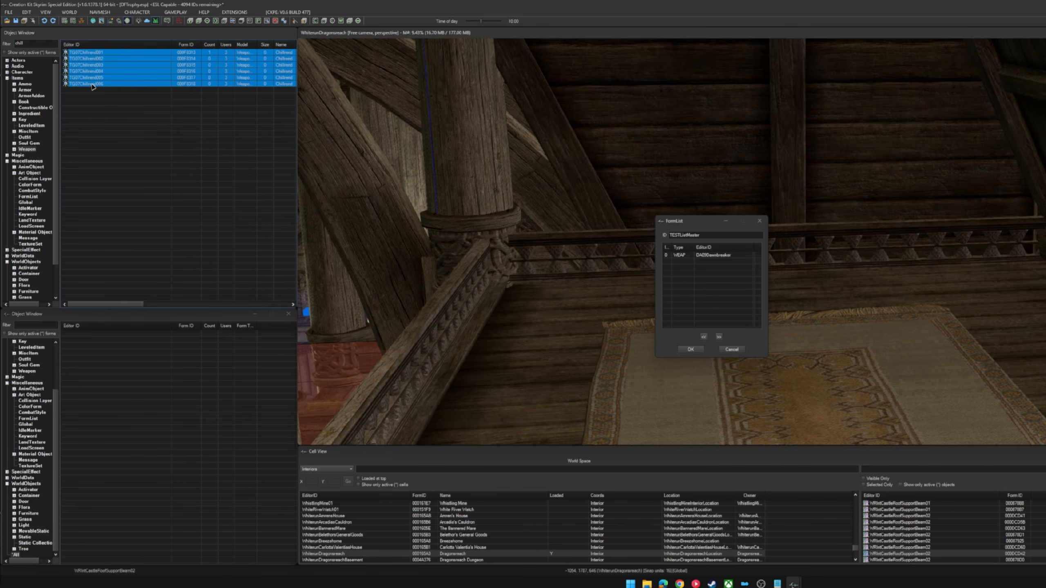
drag(230, 139, 720, 290)
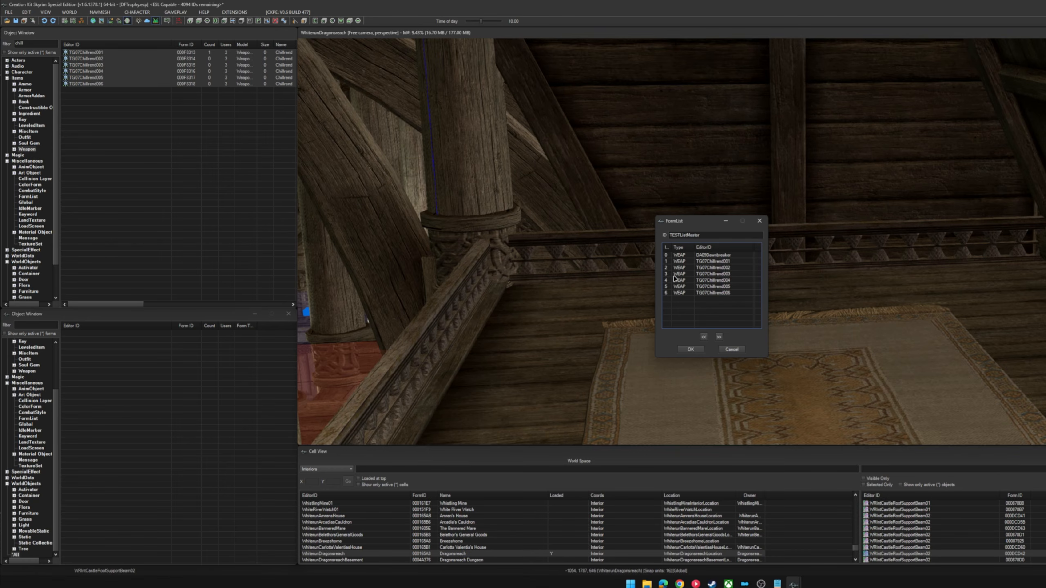
Step: Find the Spellbreaker shield among the armor with the filter "spellb", add it to the form list, and save the list
click(25, 90)
double_click(31, 44)
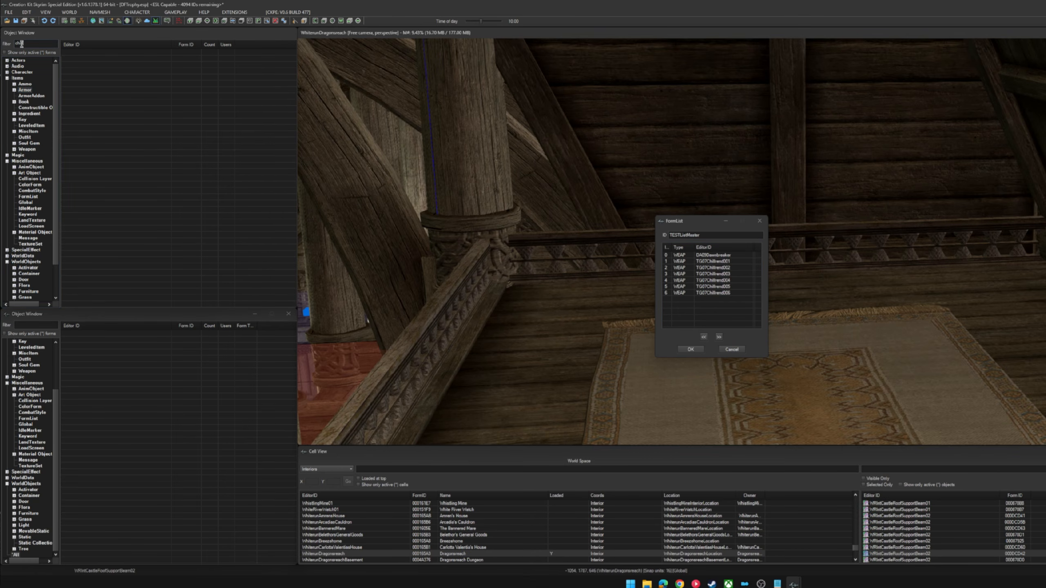
text(spellb)
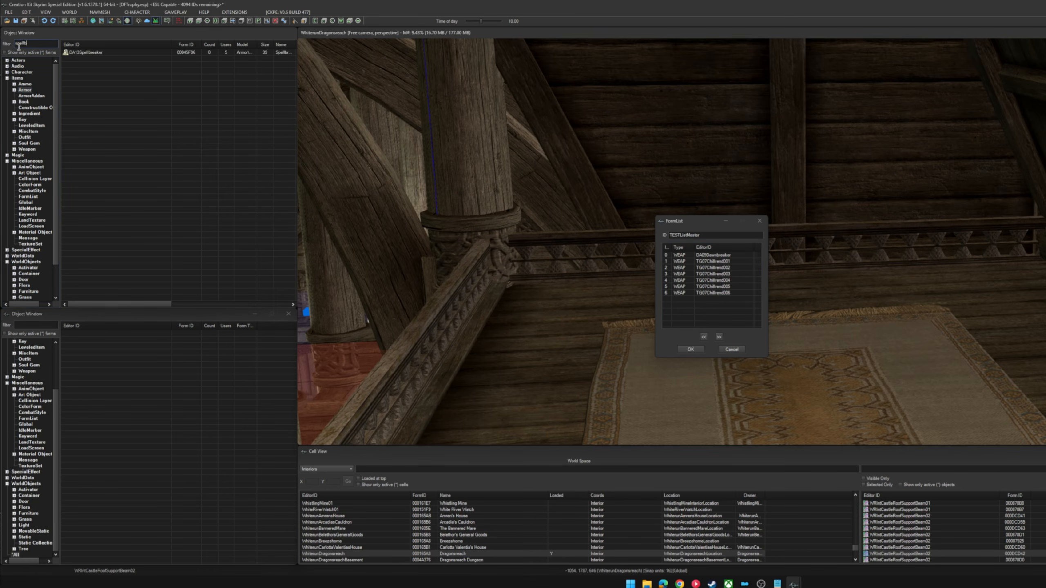
drag(70, 53, 702, 307)
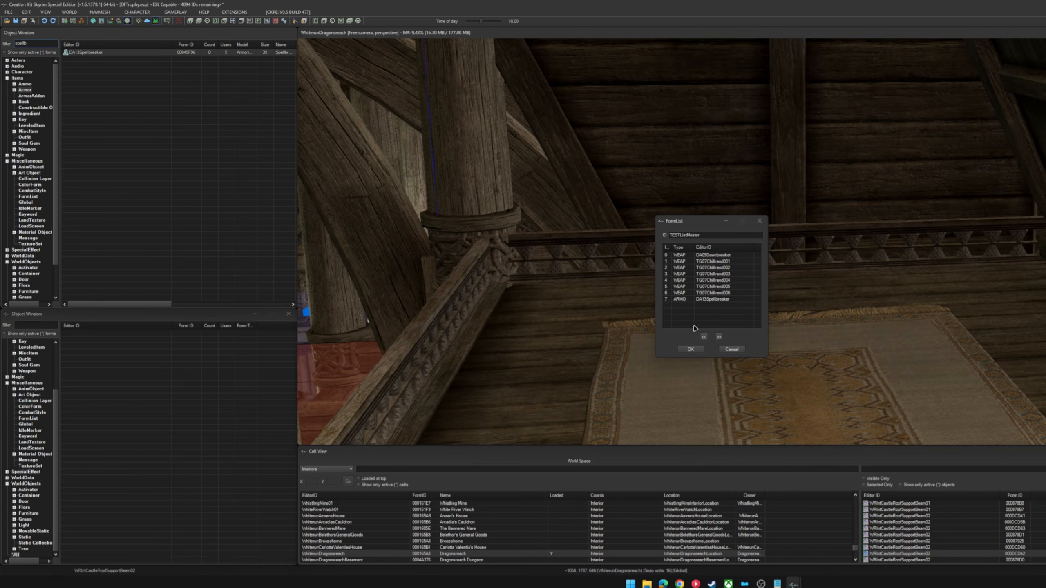
click(693, 351)
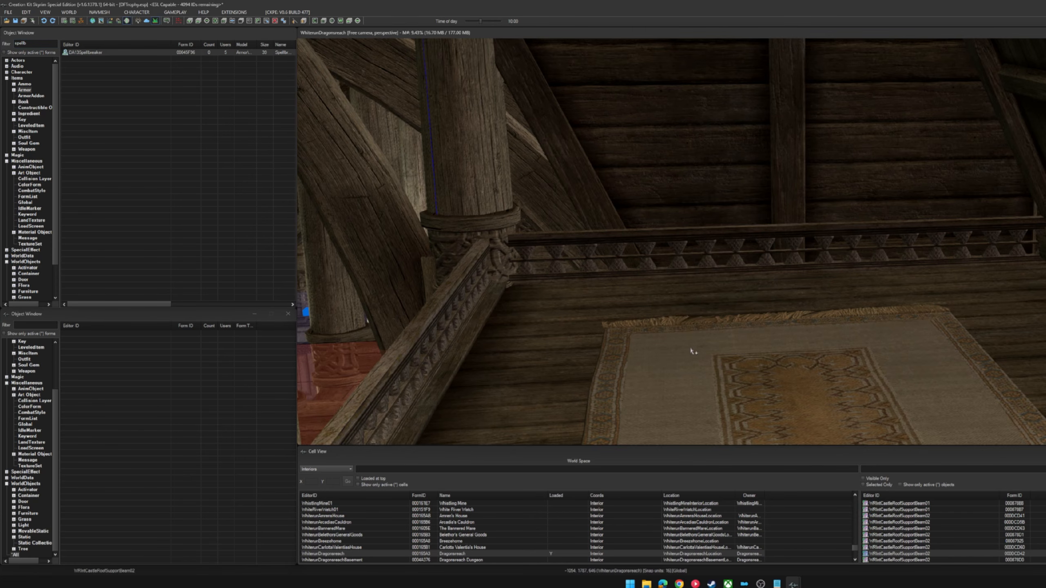
Step: Clear the container filter, show only active forms, and place TESTDisplayContainer against the wall in the Dragonsreach cell
click(19, 276)
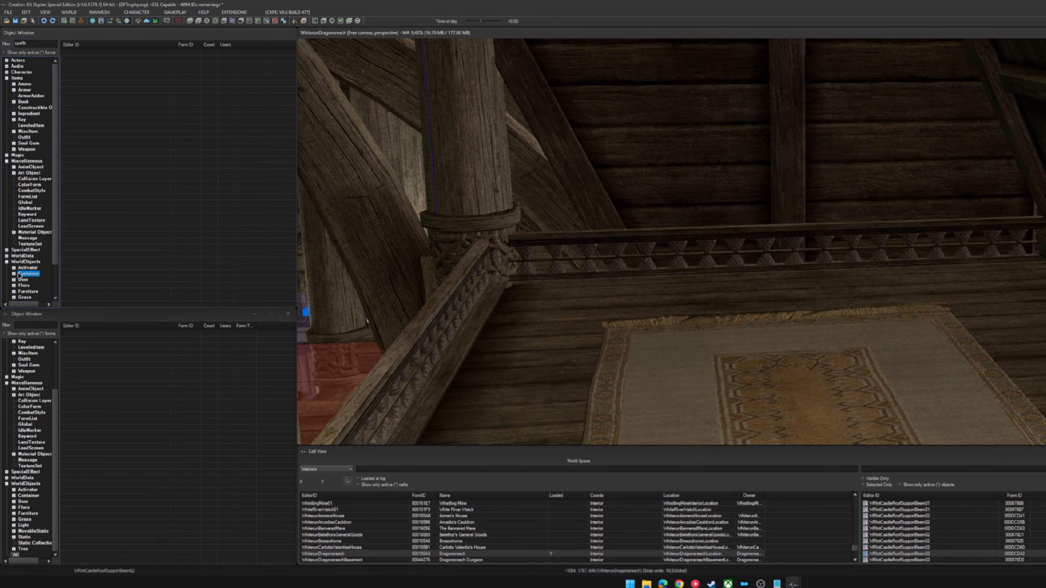
double_click(25, 44)
key(BackSpace)
click(22, 52)
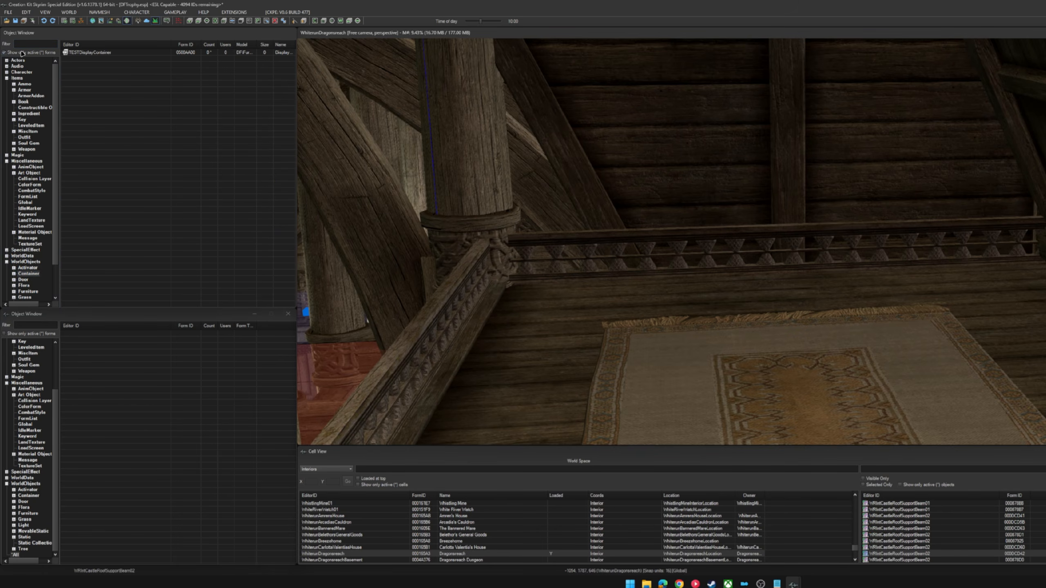
click(86, 53)
drag(518, 203, 773, 111)
middle_drag(856, 294, 834, 325)
scroll(853, 329, up, 2)
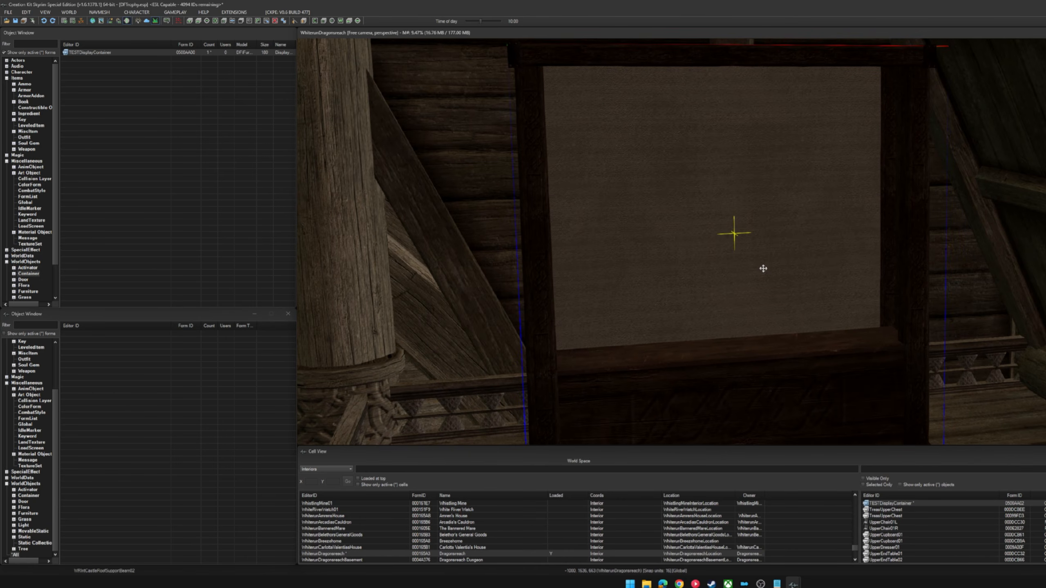
Step: Find the 1stPersonDawnbreaker static and mount it on the upper left of the display case's back panel
scroll(25, 236, down, 2)
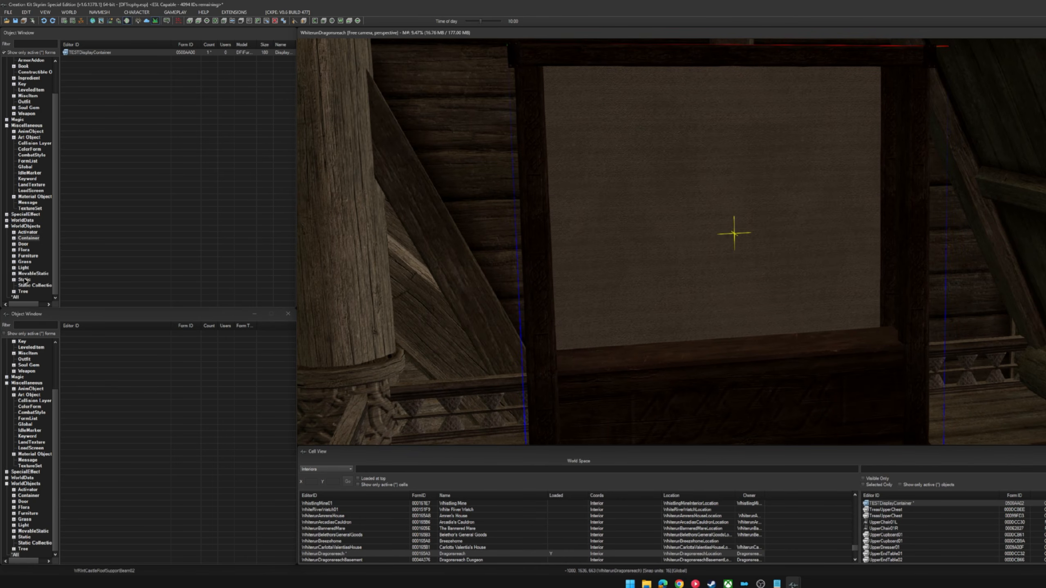
click(24, 280)
click(37, 43)
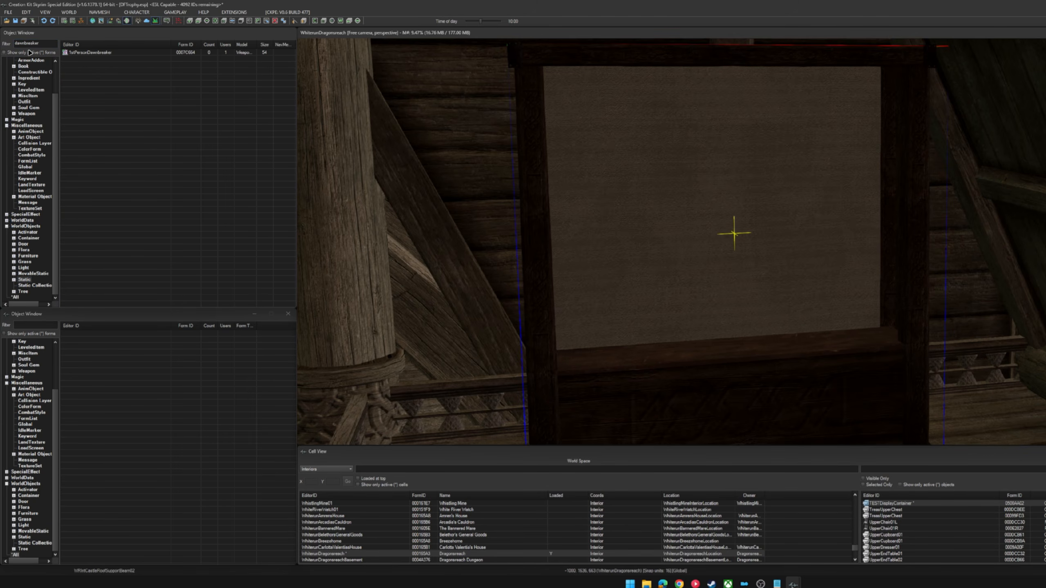
click(91, 52)
drag(644, 298, 642, 295)
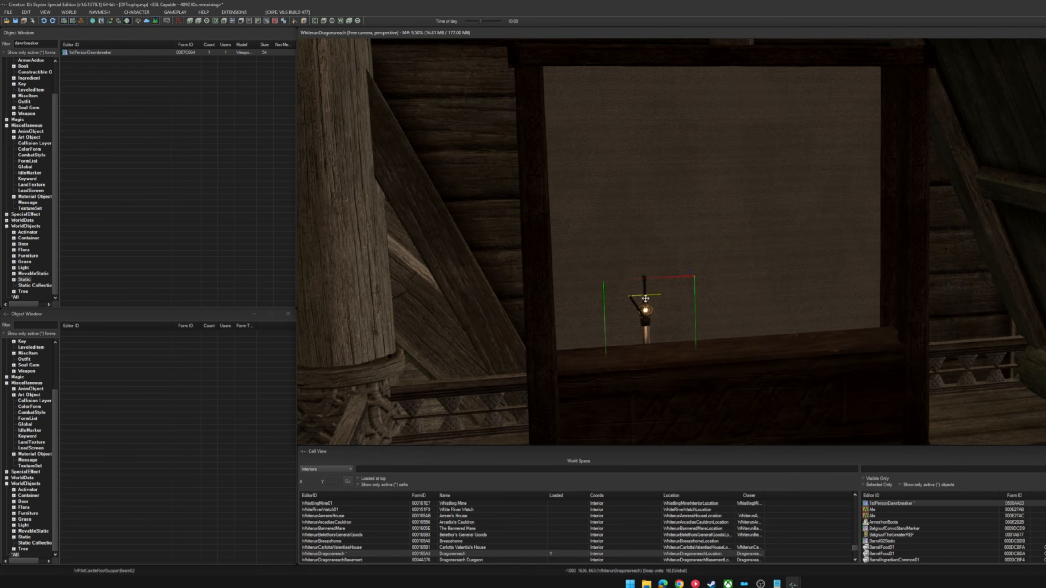
drag(643, 298, 597, 147)
key(z)
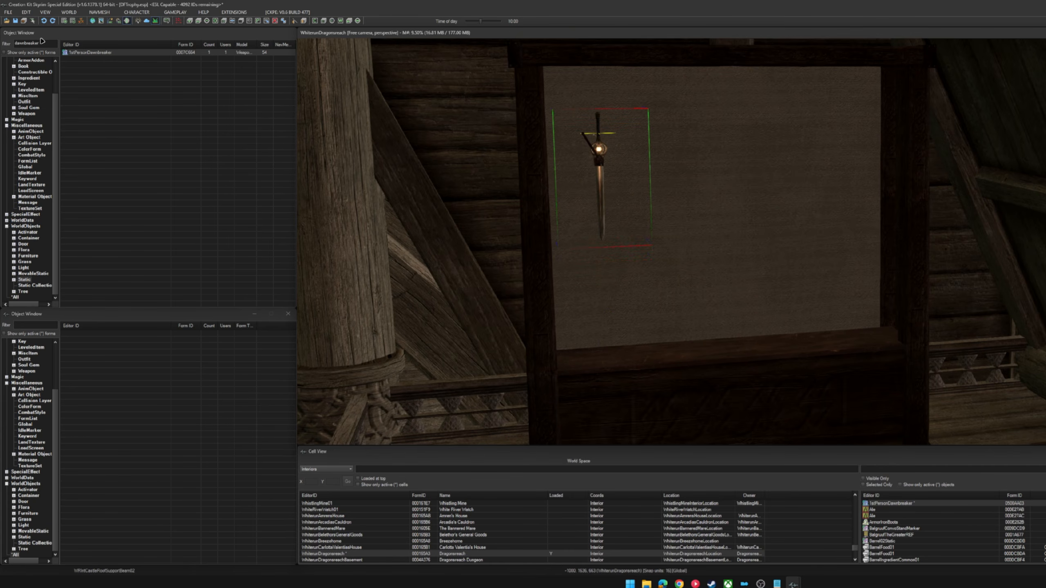
Step: Filter the statics by "spellbre" and mount LoadScreenSpellbreaker upright on the back panel beside Dawnbreaker
double_click(22, 45)
text(spell)
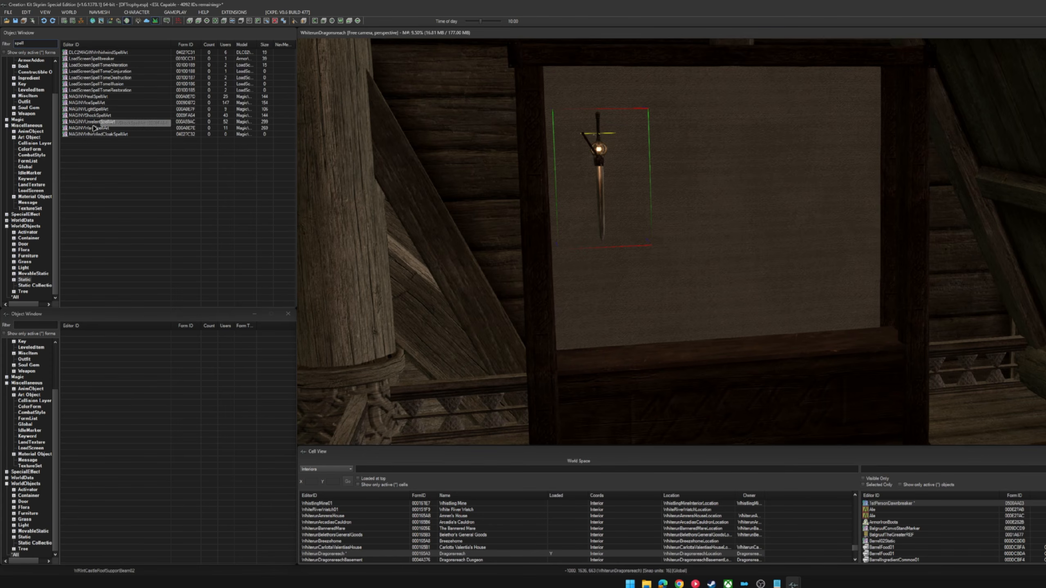
text(bre)
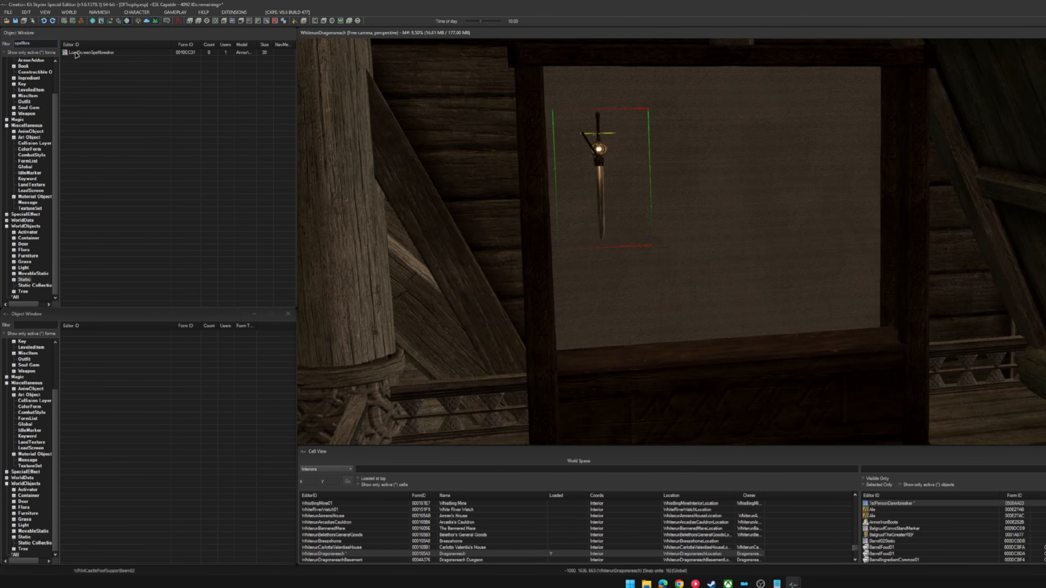
drag(78, 53, 673, 278)
key(x)
right_drag(673, 279, 676, 275)
drag(676, 275, 698, 178)
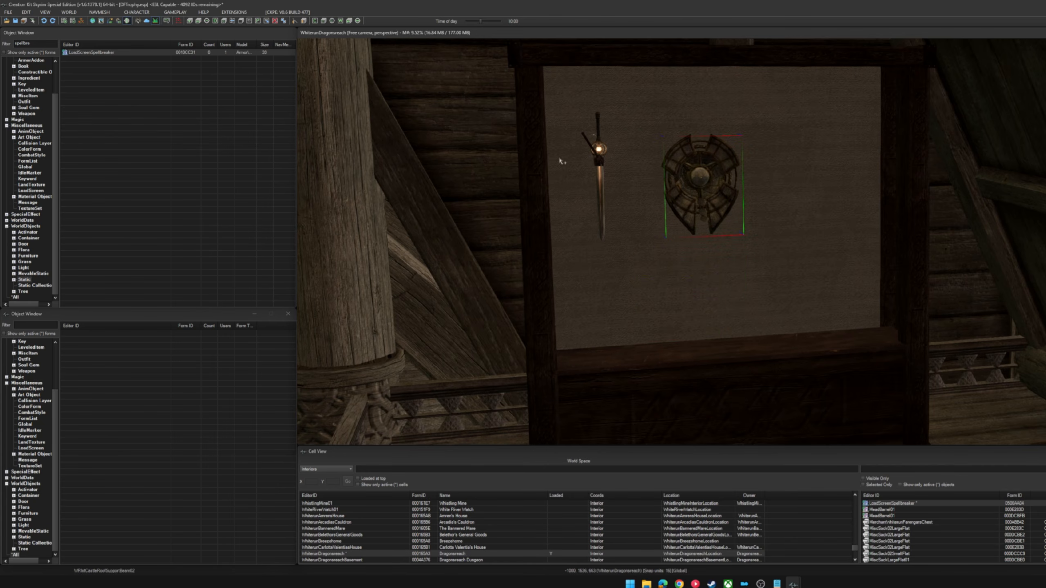
Step: Filter the statics by "chill" and mount 1stPersonGlassSwordChillrend upright on the back panel, to the right of the shield
drag(51, 43, 12, 44)
text(chill)
click(86, 53)
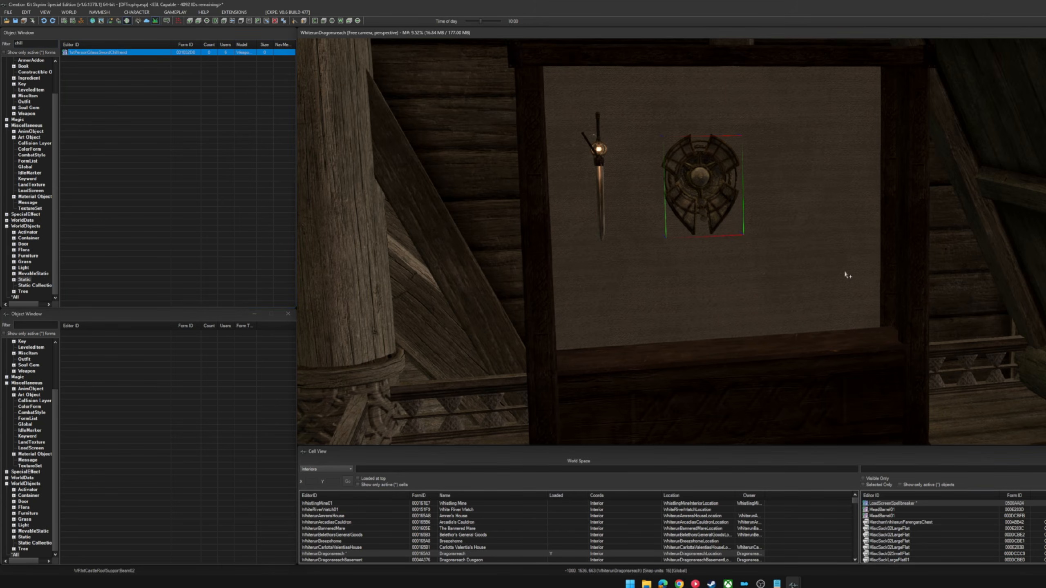
drag(846, 275, 847, 275)
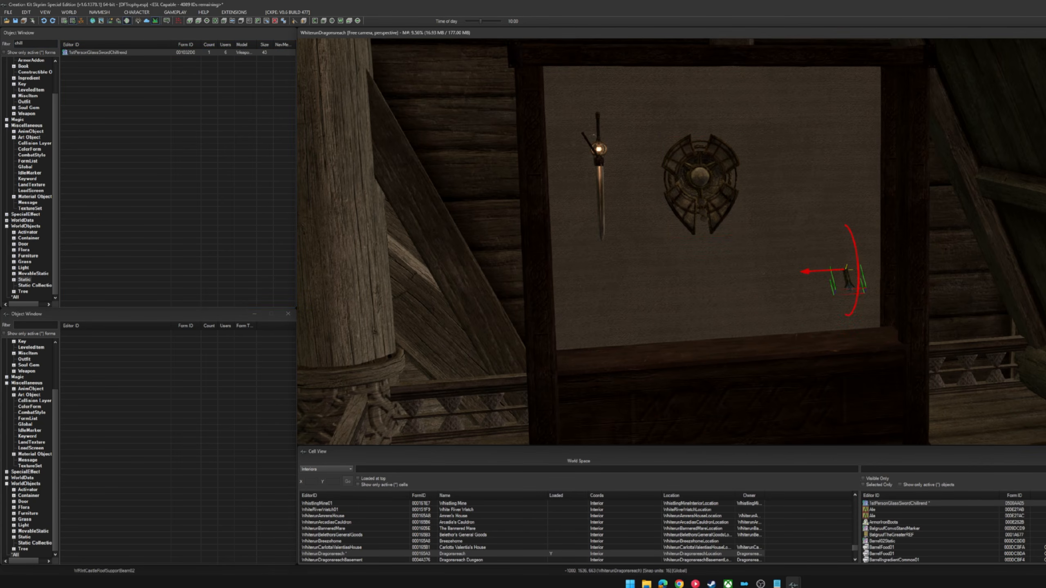
mouse_move(847, 271)
right_down()
mouse_move(839, 262)
mouse_move(851, 263)
right_up()
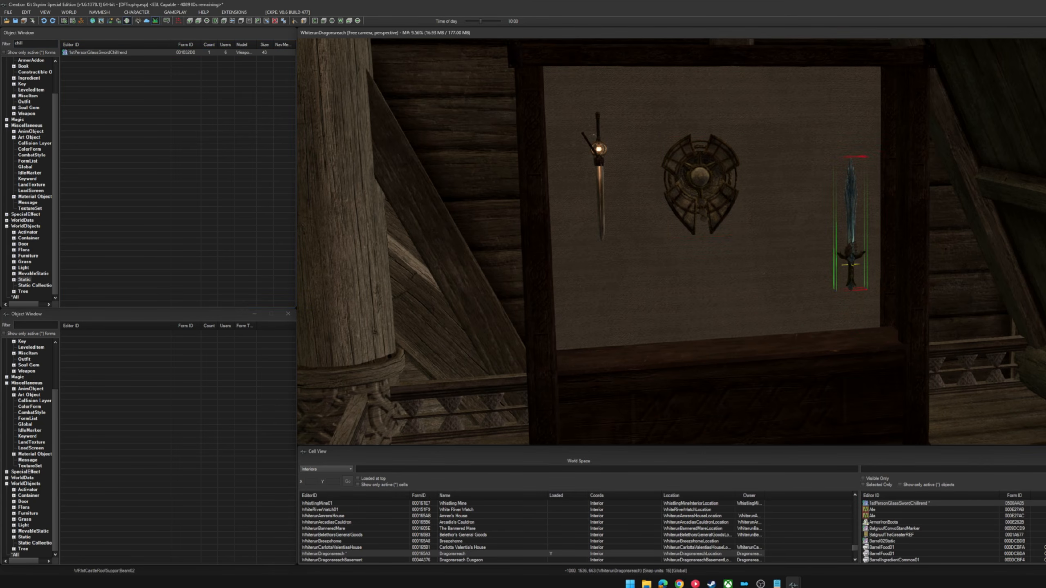
drag(849, 251, 824, 212)
middle_drag(841, 227, 818, 224)
scroll(817, 226, up, 2)
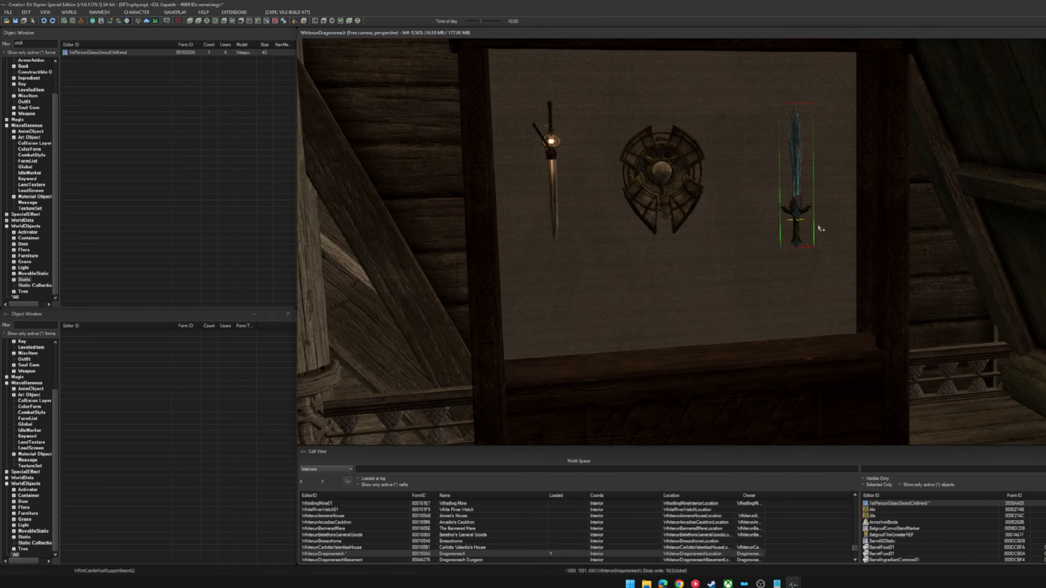
Step: Set the placed Dawnbreaker, Spellbreaker and Chillrend references to Initially Disabled
double_click(554, 163)
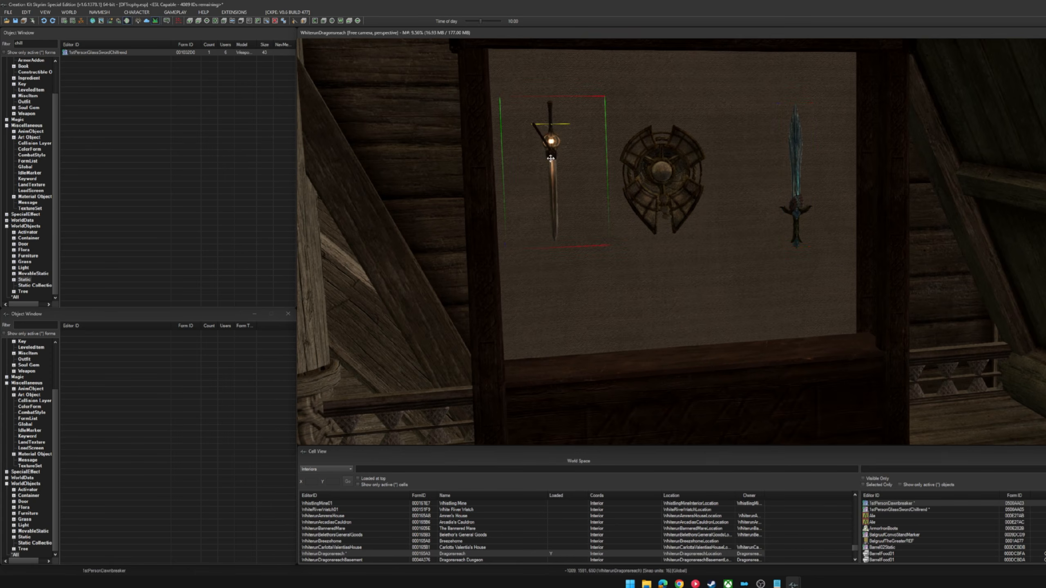
click(683, 389)
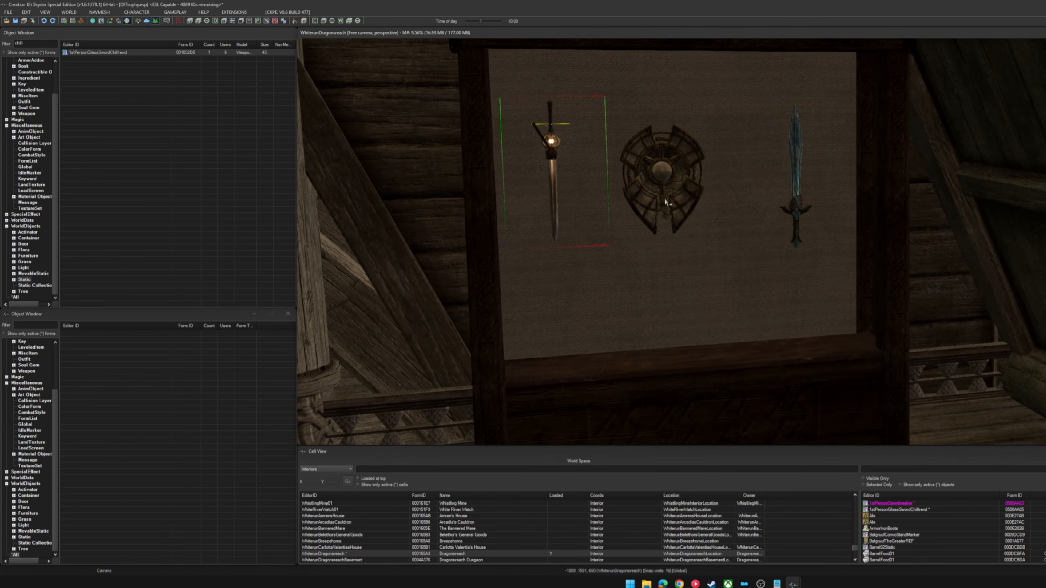
double_click(662, 160)
click(683, 388)
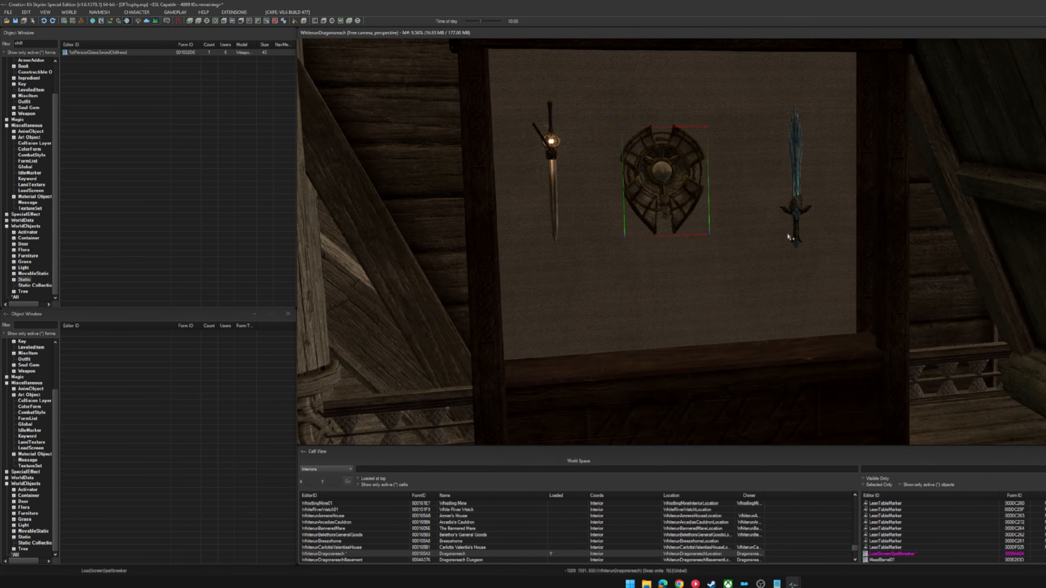
double_click(798, 206)
click(683, 388)
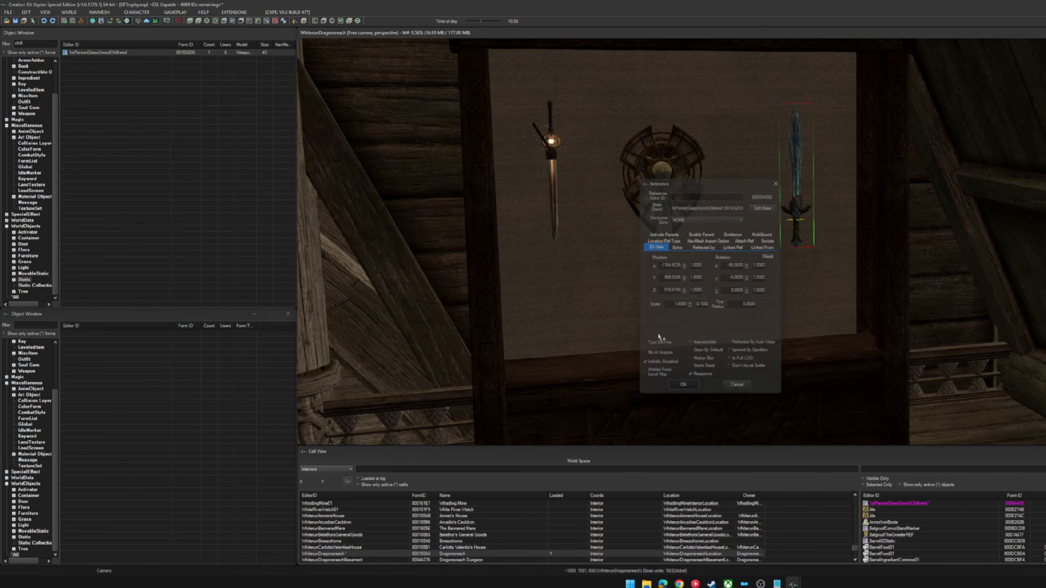
Step: Give the Dawnbreaker reference its own editor ID and set the shield's reference editor ID to TESTRefSpellbreaker
double_click(551, 165)
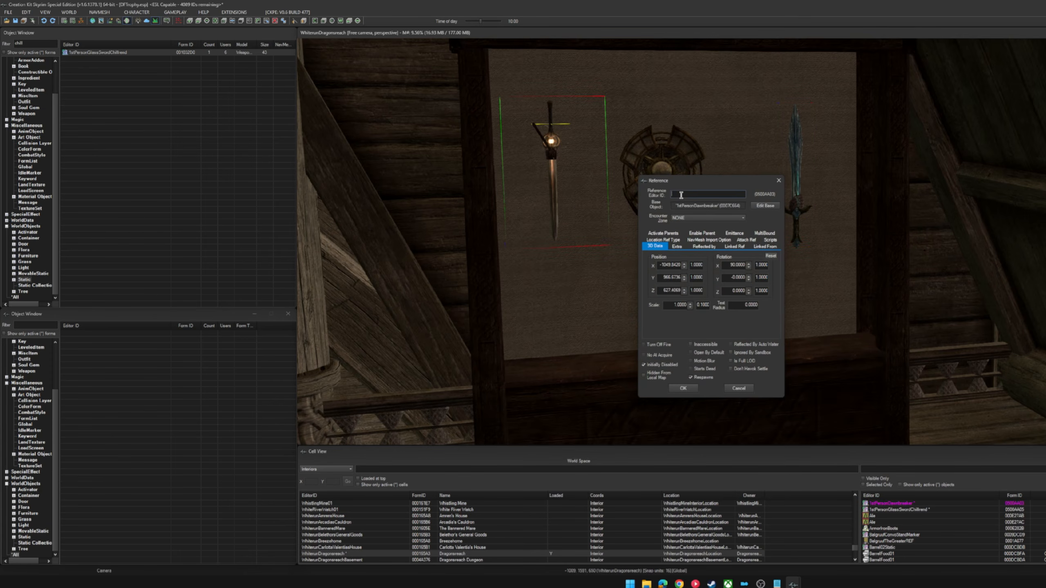
text(TESTRefSpellbreake)
click(683, 388)
double_click(664, 162)
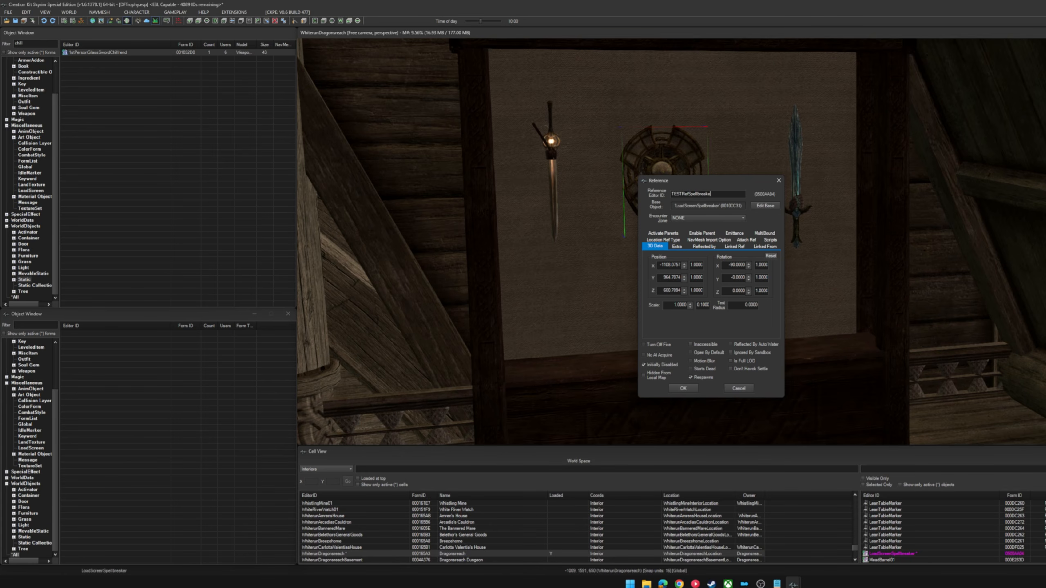
click(682, 388)
Step: Set the Chillrend sword's reference editor ID to TESTRefChillrend
double_click(796, 173)
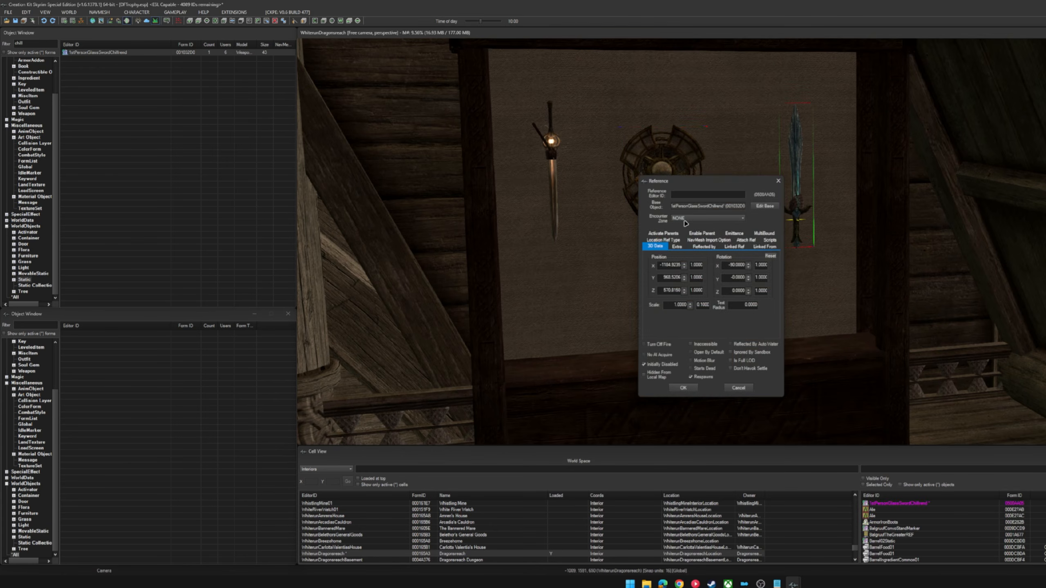
text(TEST)
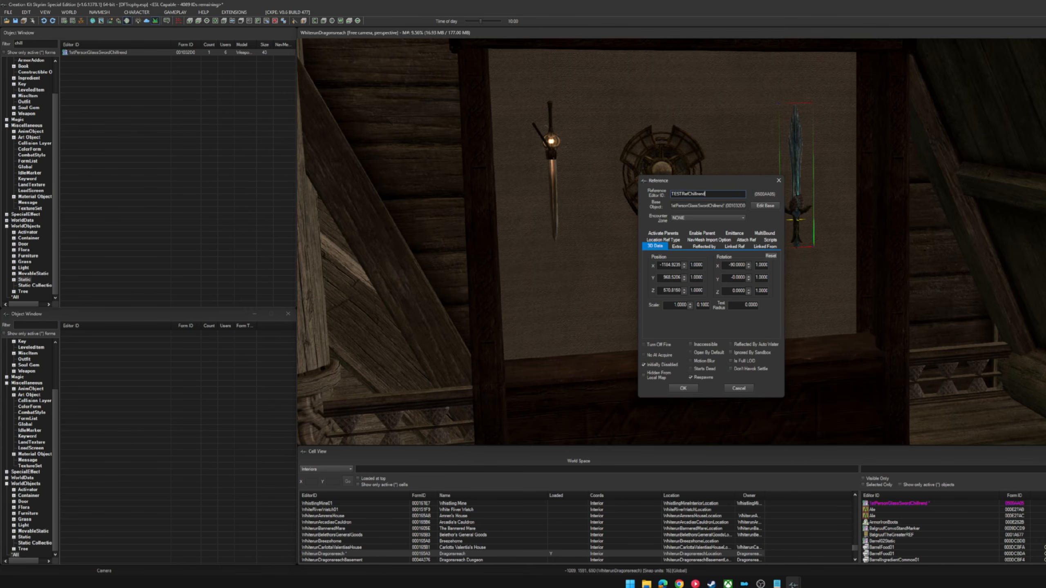
text(RefChillrend)
click(683, 388)
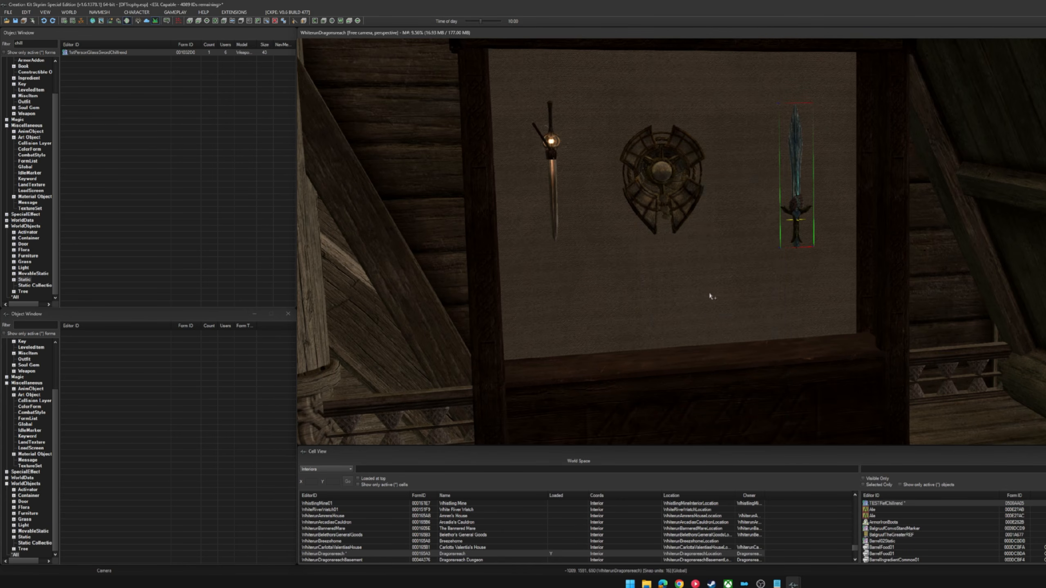
Step: Copy the model file path from the TG07Chillrend001 weapon's art settings and leave the weapon unchanged
click(691, 191)
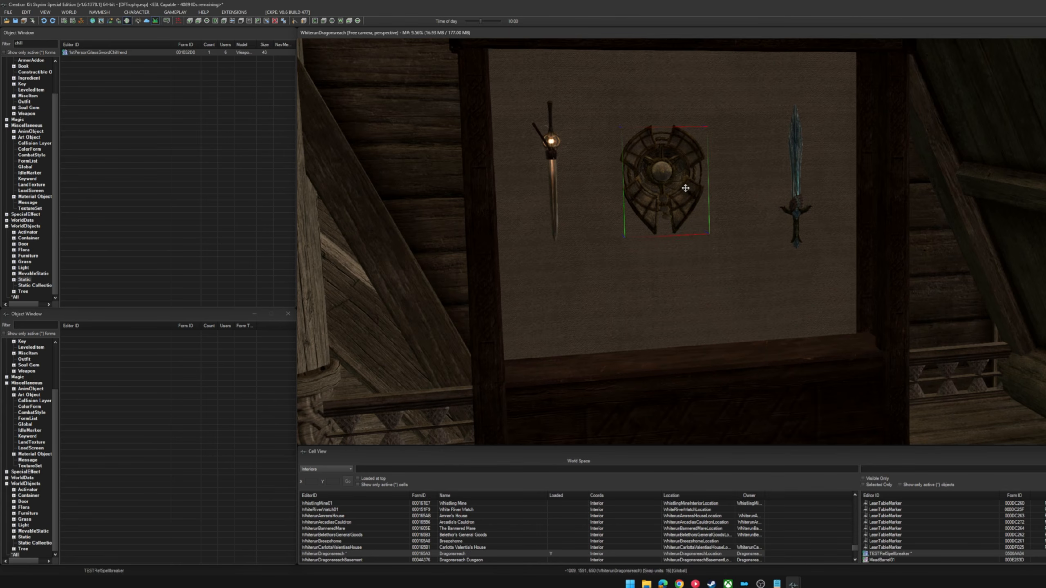
click(30, 114)
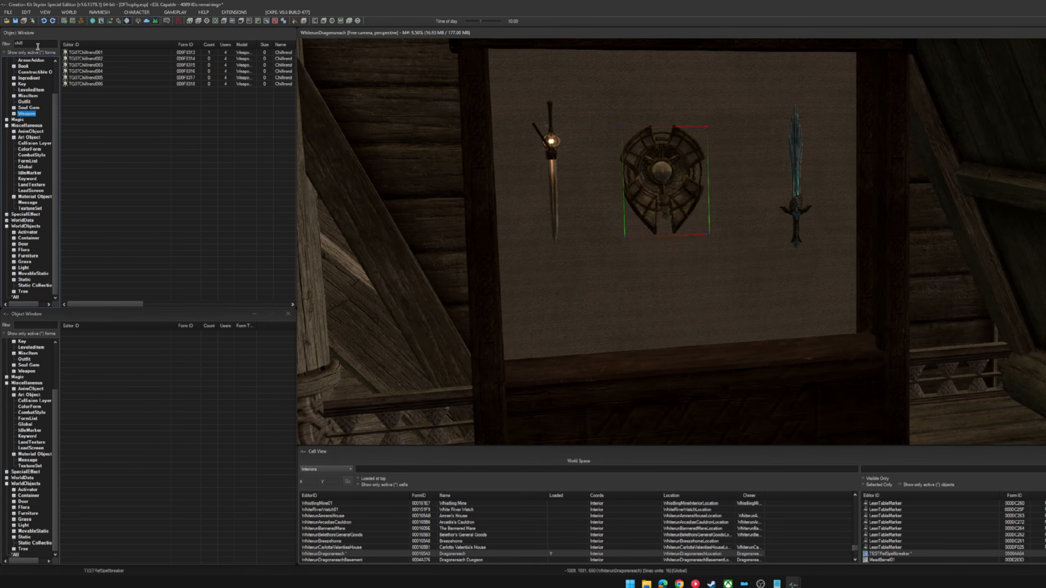
double_click(16, 43)
double_click(81, 53)
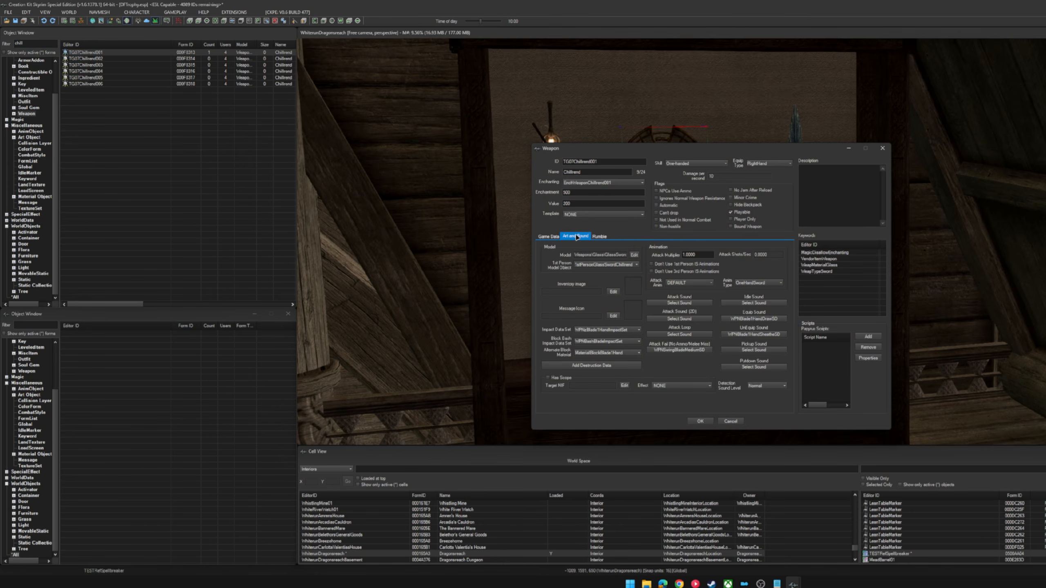
drag(574, 255, 656, 256)
right_click(617, 255)
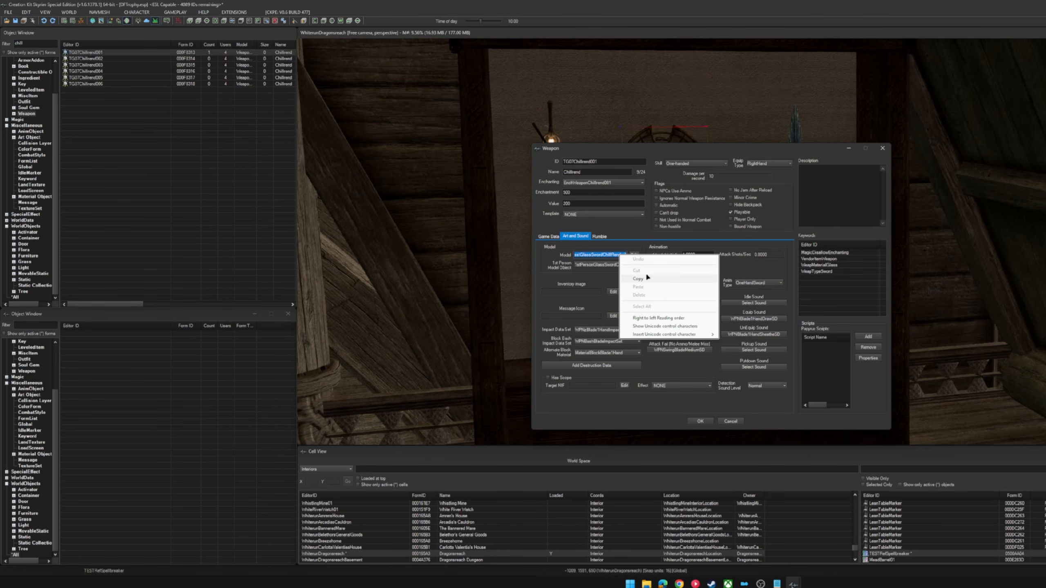
click(638, 279)
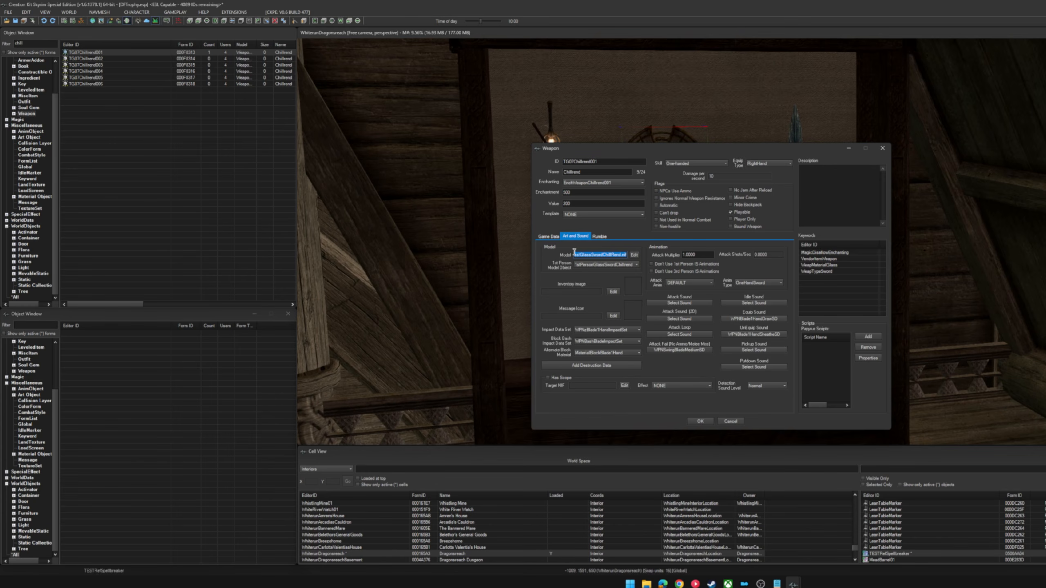
click(727, 422)
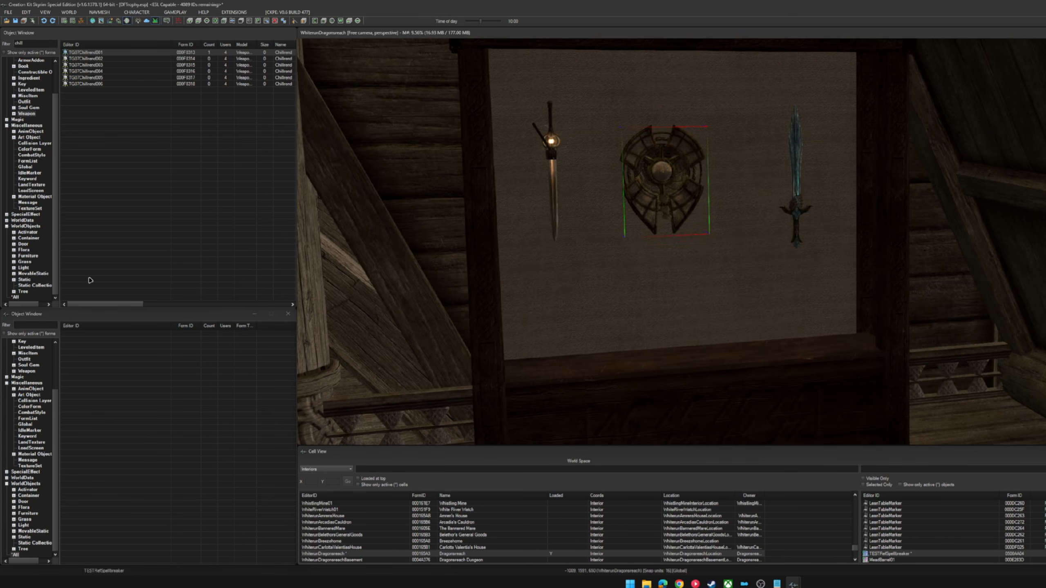
Step: Try creating a new static that uses the copied glass Chillrend sword model path, and discard it without saving
click(27, 227)
click(26, 280)
right_click(136, 225)
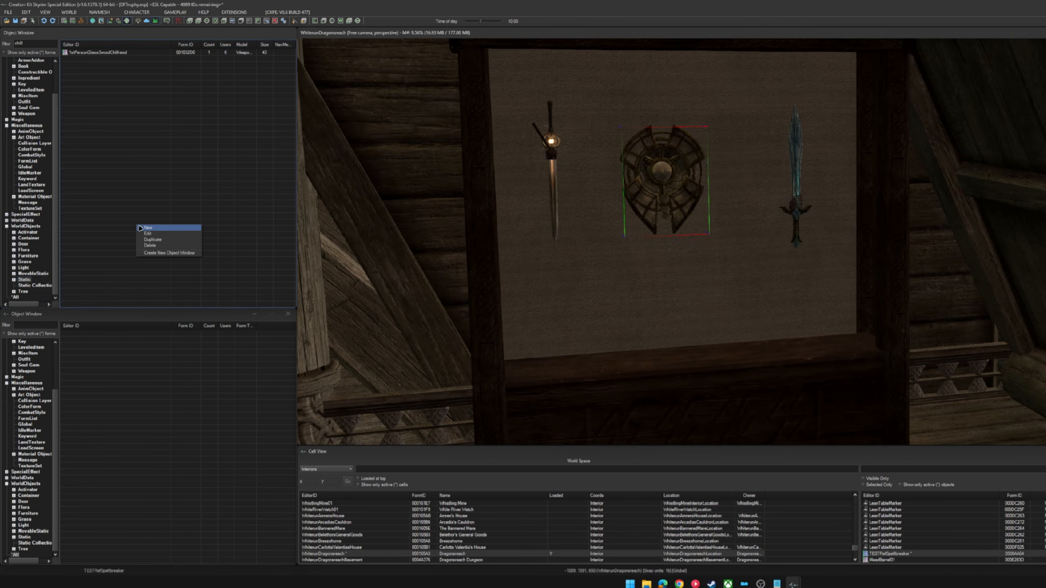
click(149, 228)
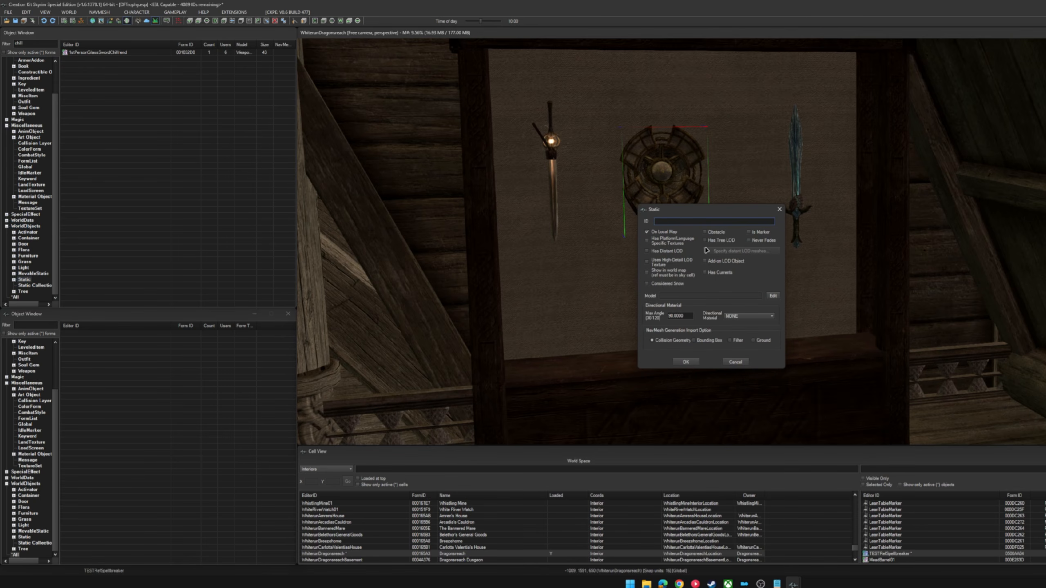
click(770, 297)
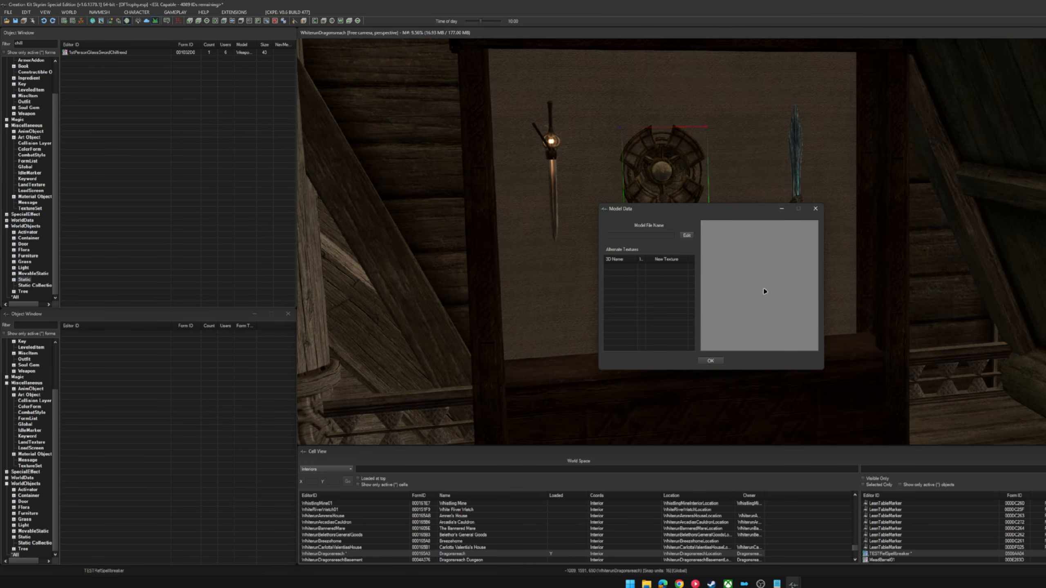
drag(732, 209, 860, 226)
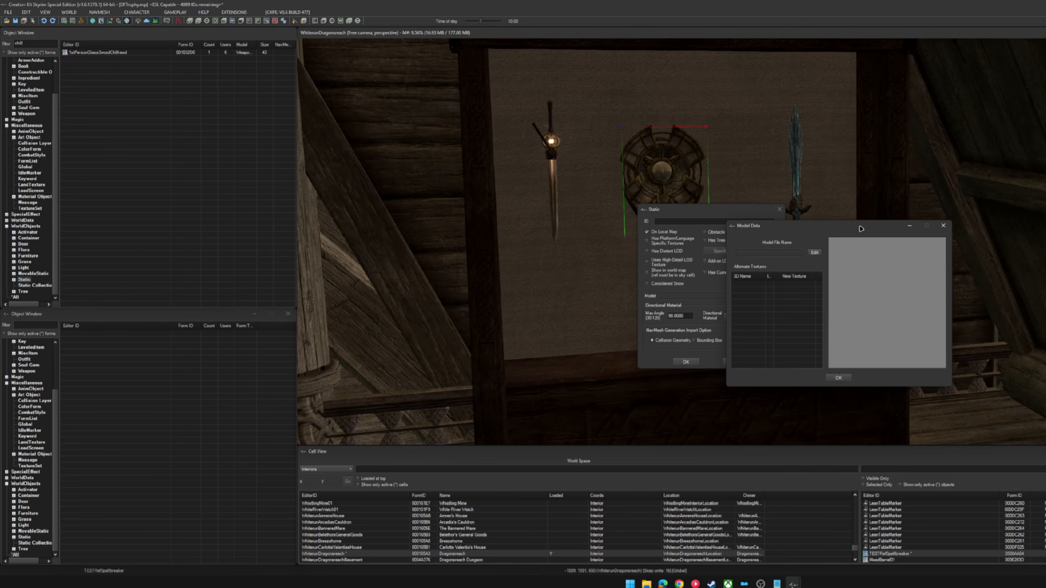
click(812, 252)
click(806, 250)
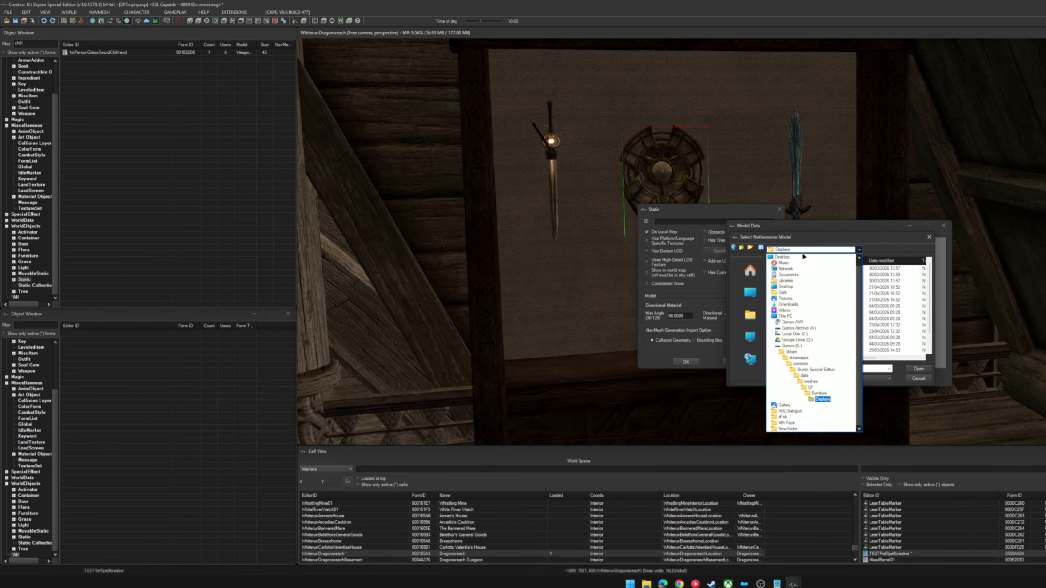
click(814, 382)
key(ctrl+v)
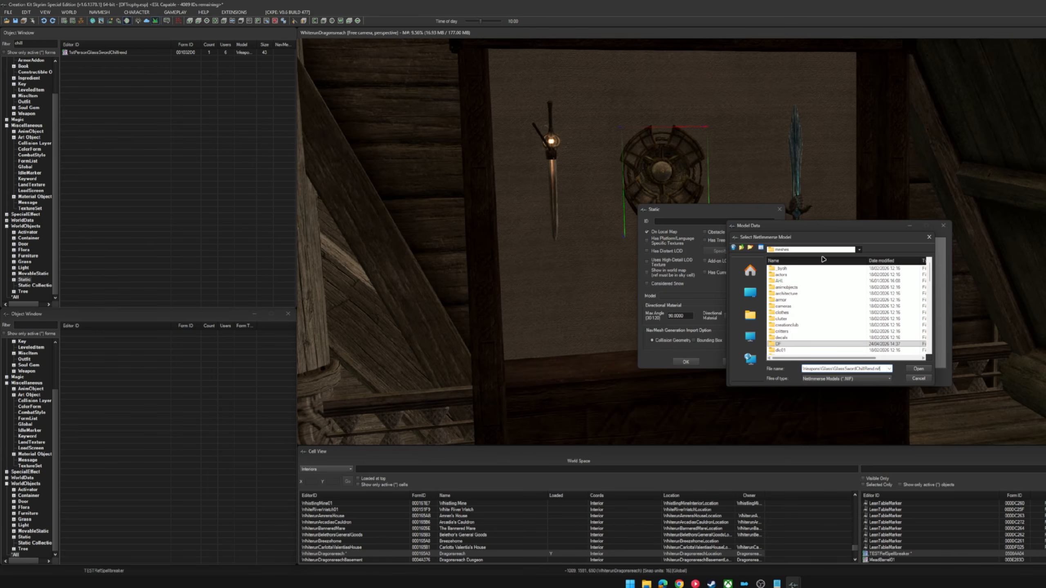
click(911, 370)
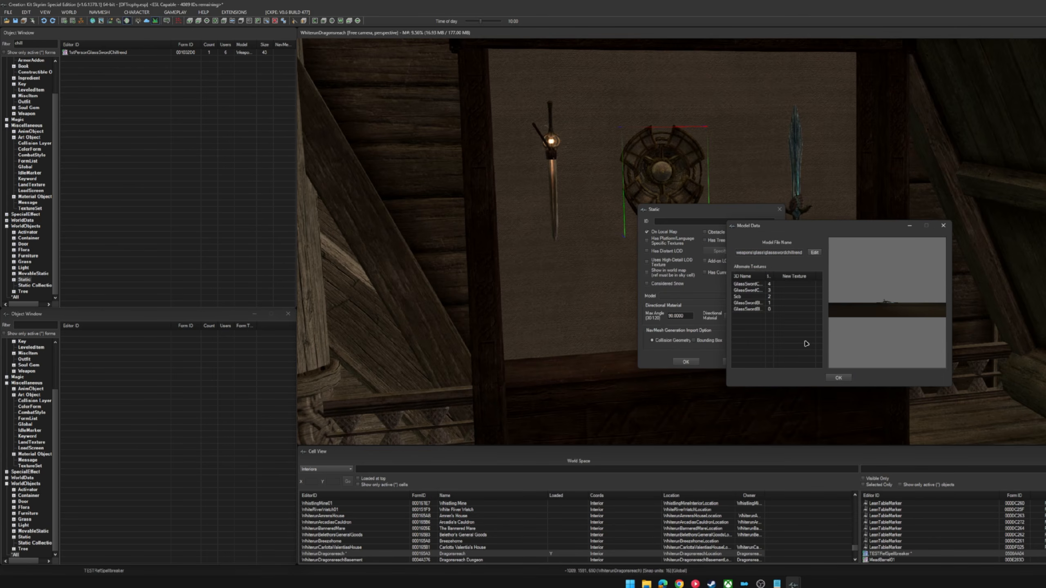
click(838, 379)
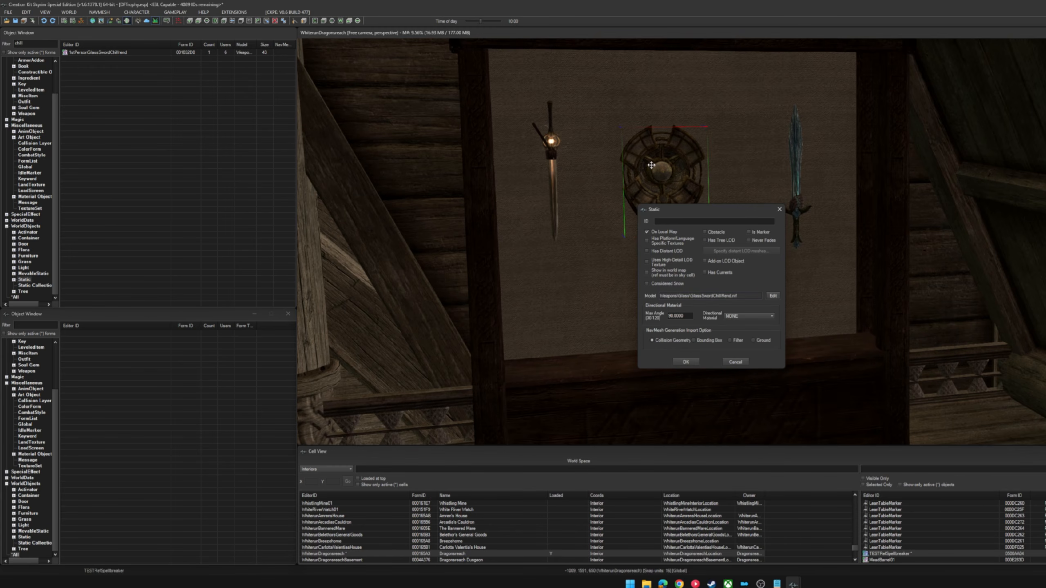
click(779, 208)
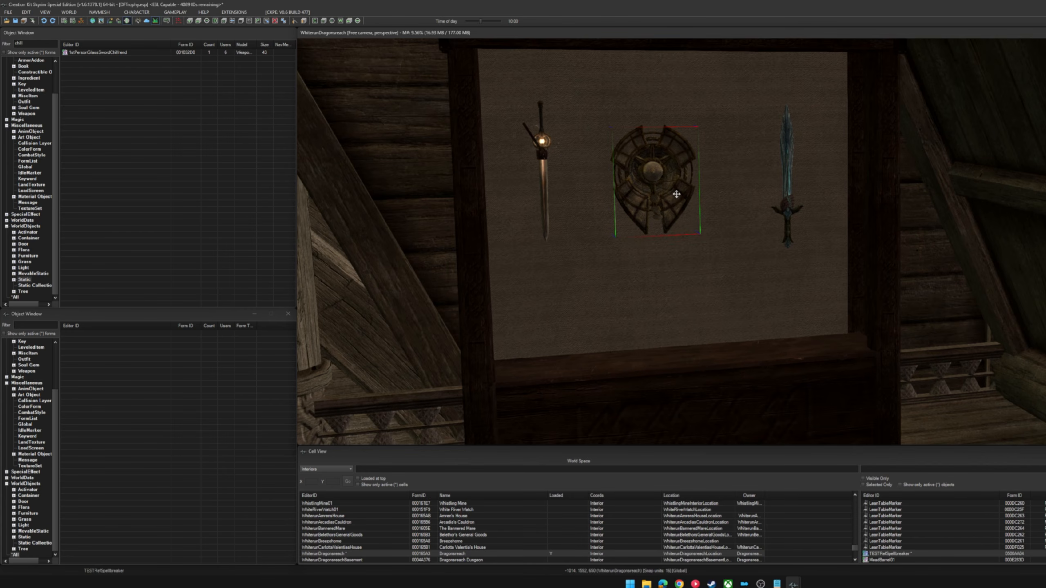
Step: Enable Don't Havok Settle on the Spellbreaker shield reference and attach the defaultDisableHavokOnLoad script to it
double_click(677, 194)
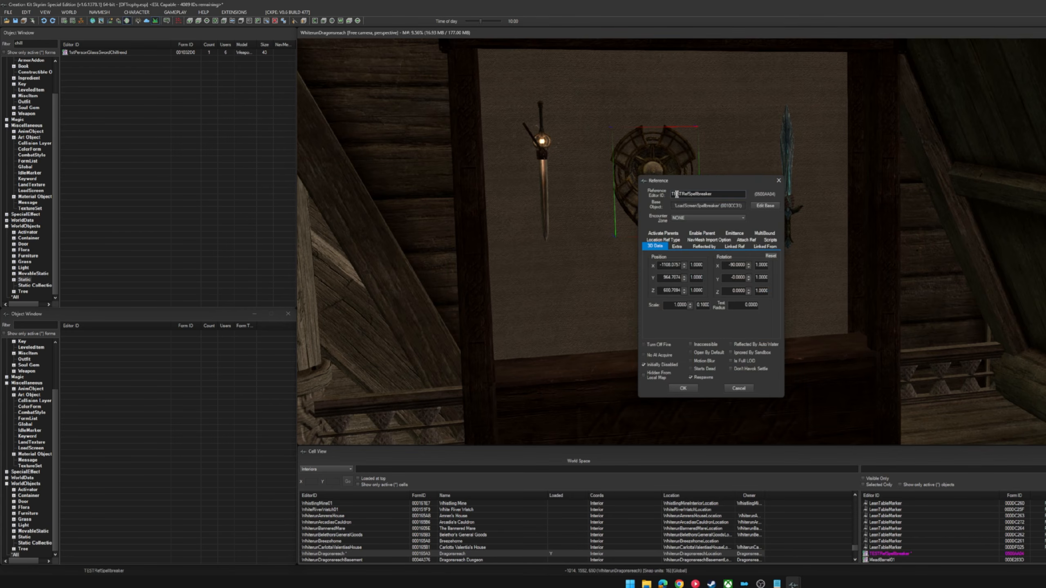
click(741, 370)
click(771, 241)
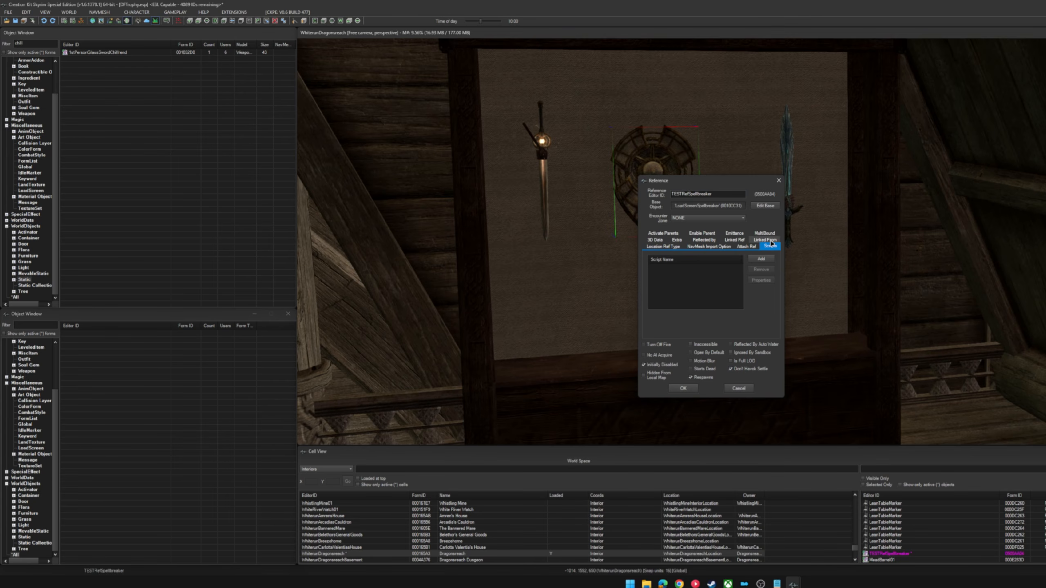
click(761, 259)
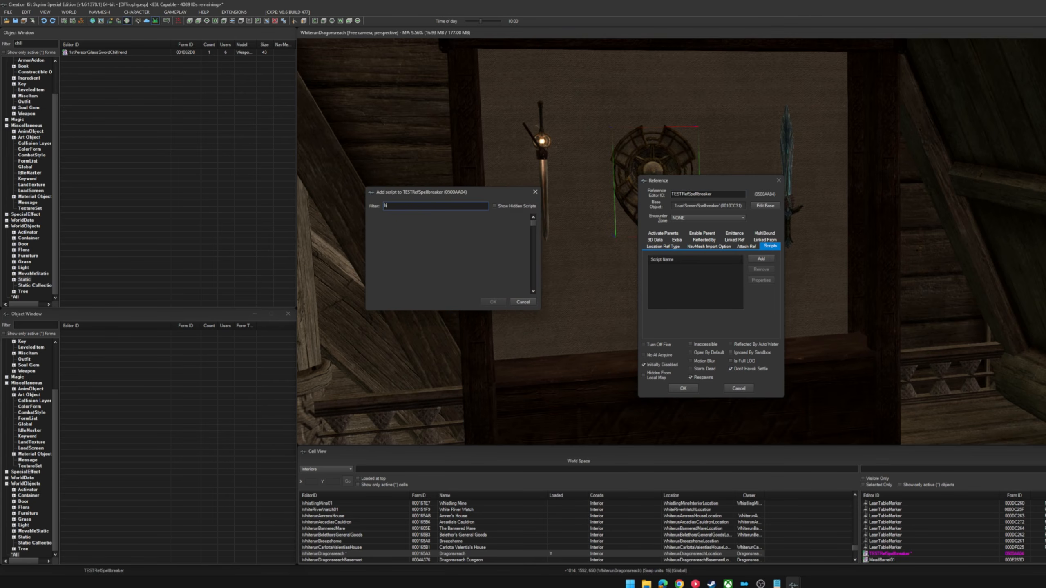
text(havok)
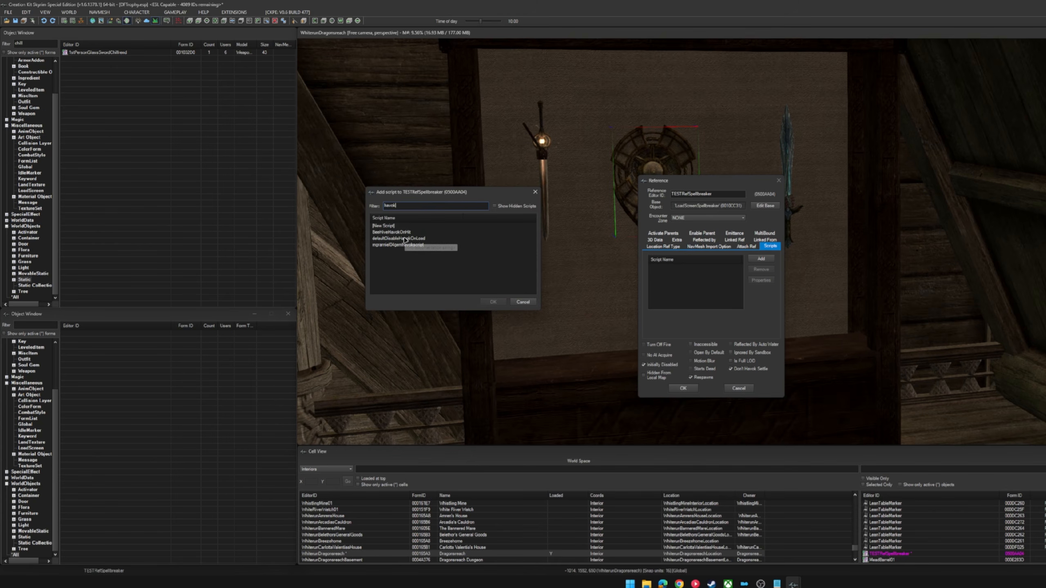
click(420, 239)
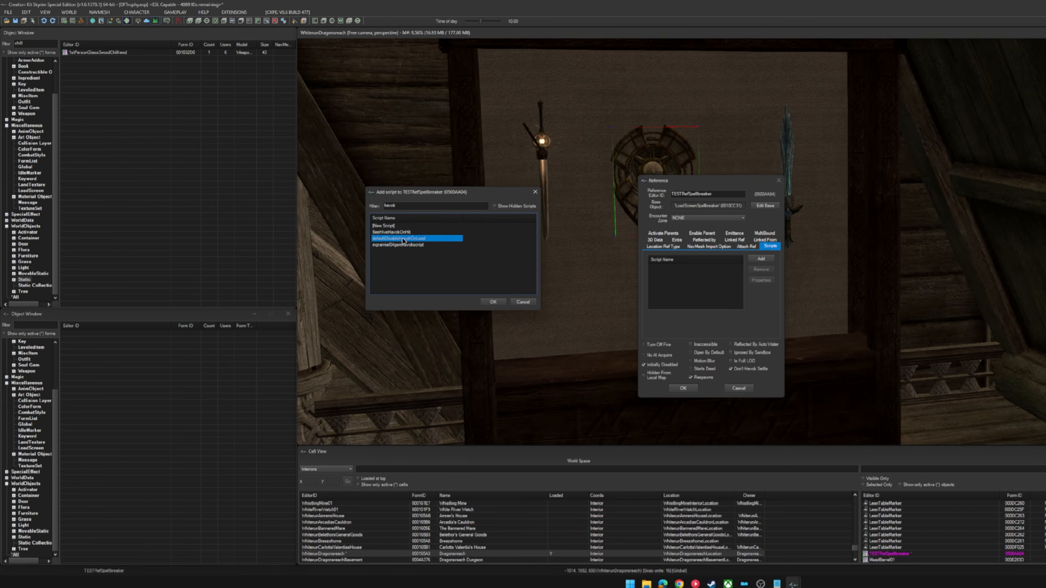
double_click(419, 240)
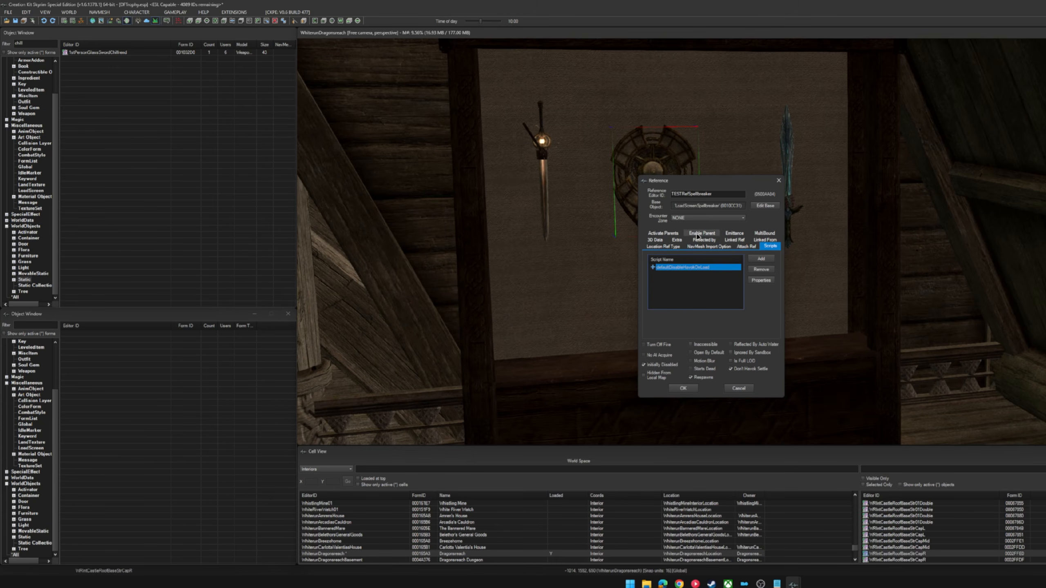
click(683, 388)
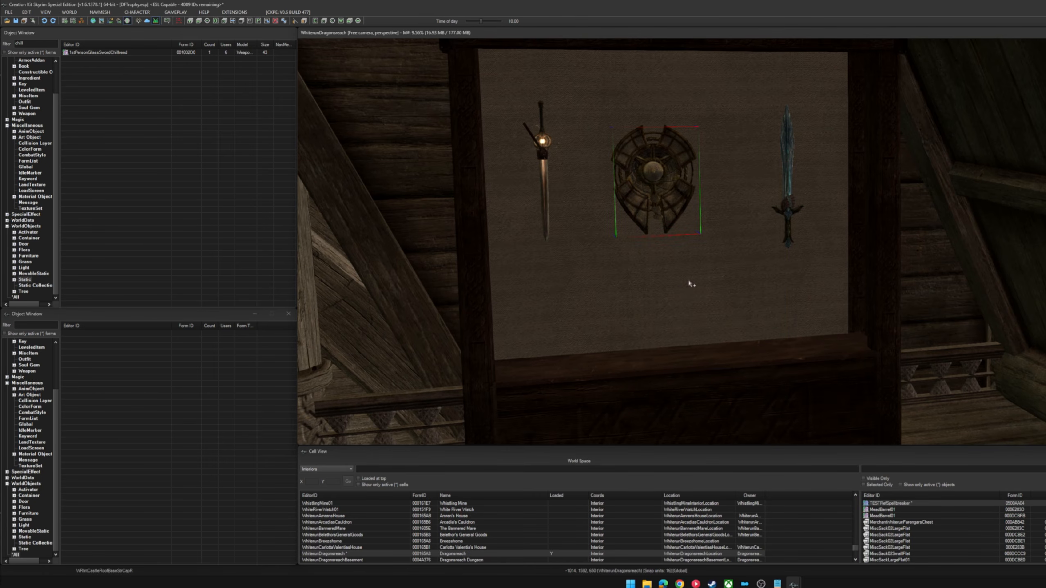
Step: Open the DFUniqueDisplay script properties on the base container TESTDisplayContainer and check the acceptedArmors description
double_click(690, 284)
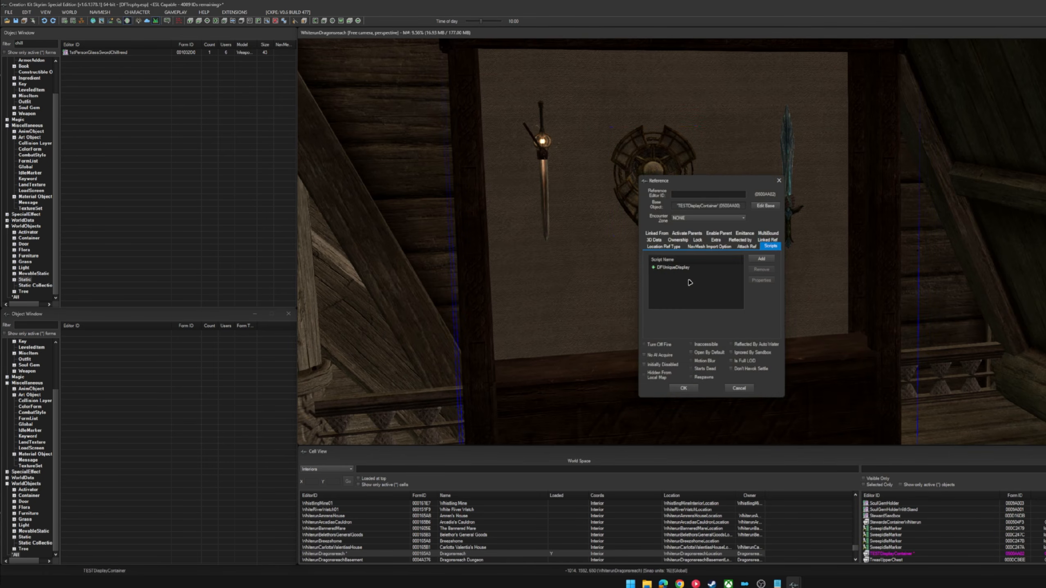
click(755, 209)
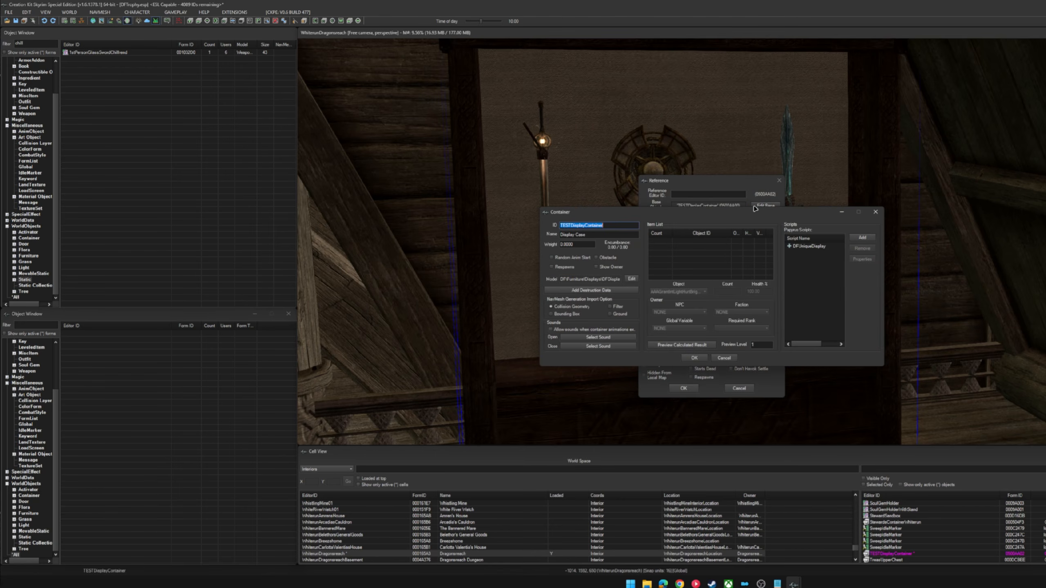
click(806, 244)
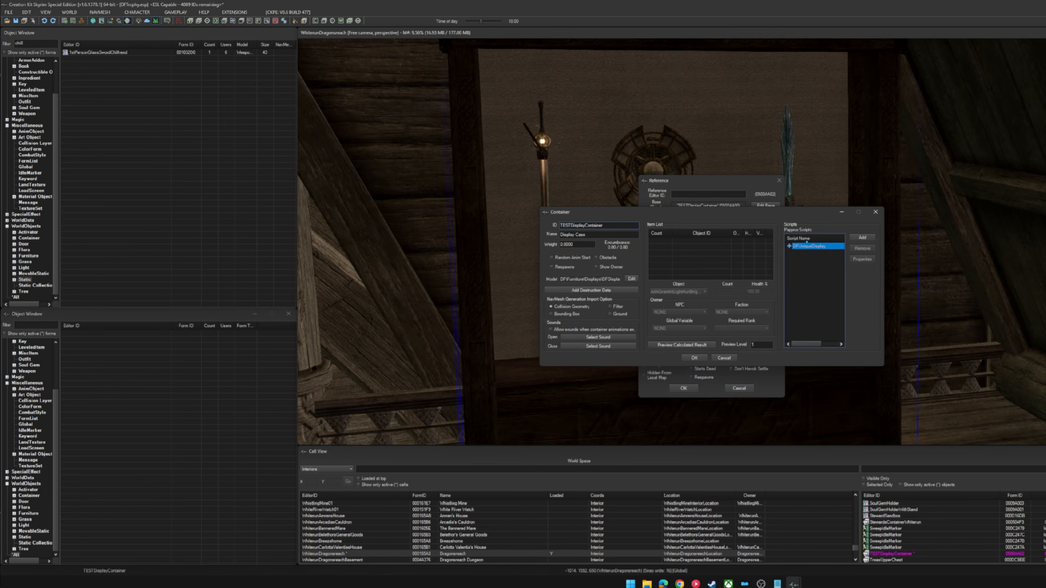
double_click(806, 243)
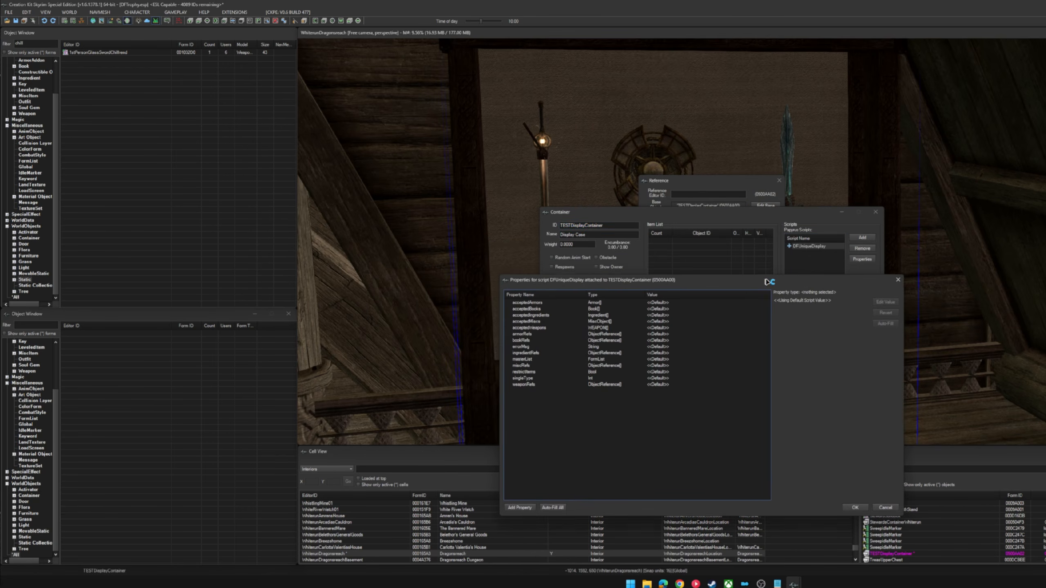
drag(768, 282, 818, 303)
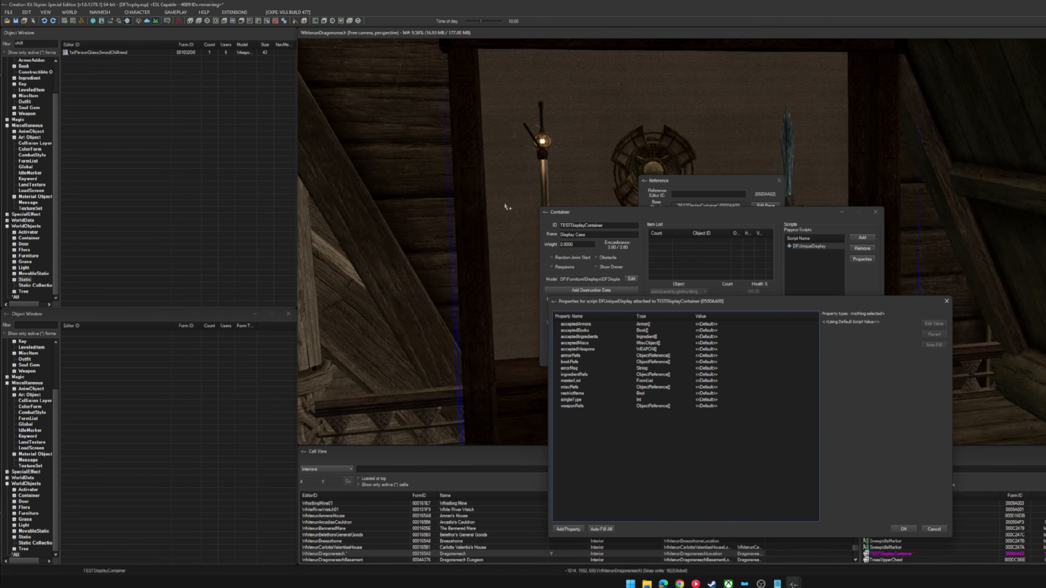
click(598, 329)
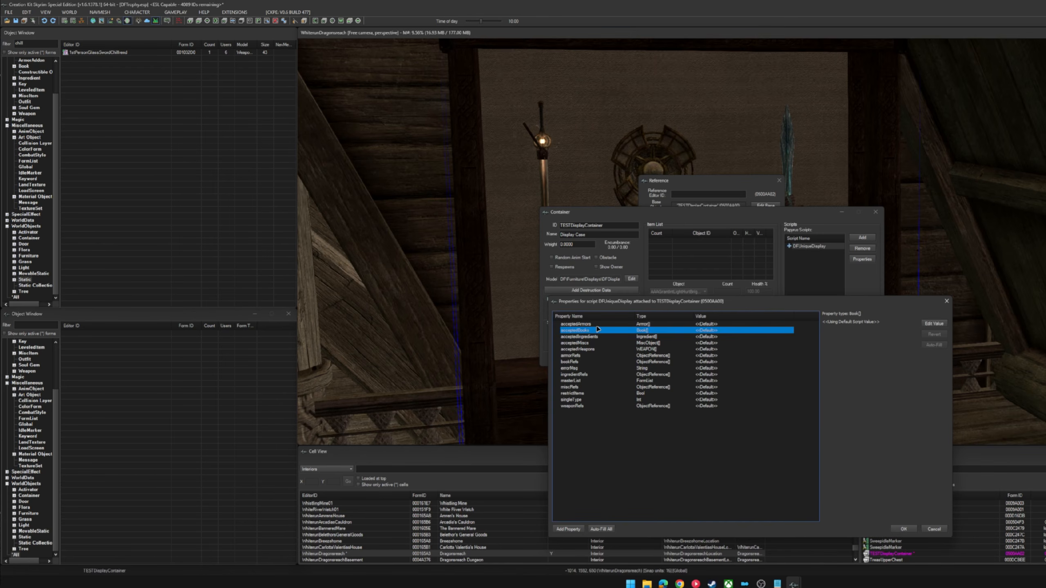
click(604, 325)
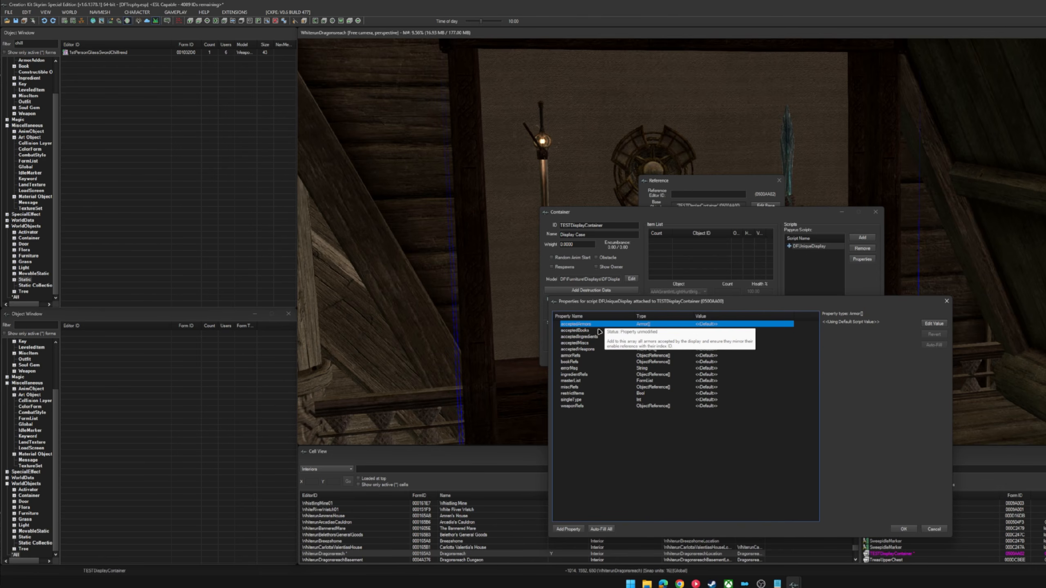
Step: Set the masterList property of the DFUniqueDisplay script to the TESTListMaster form list
click(585, 383)
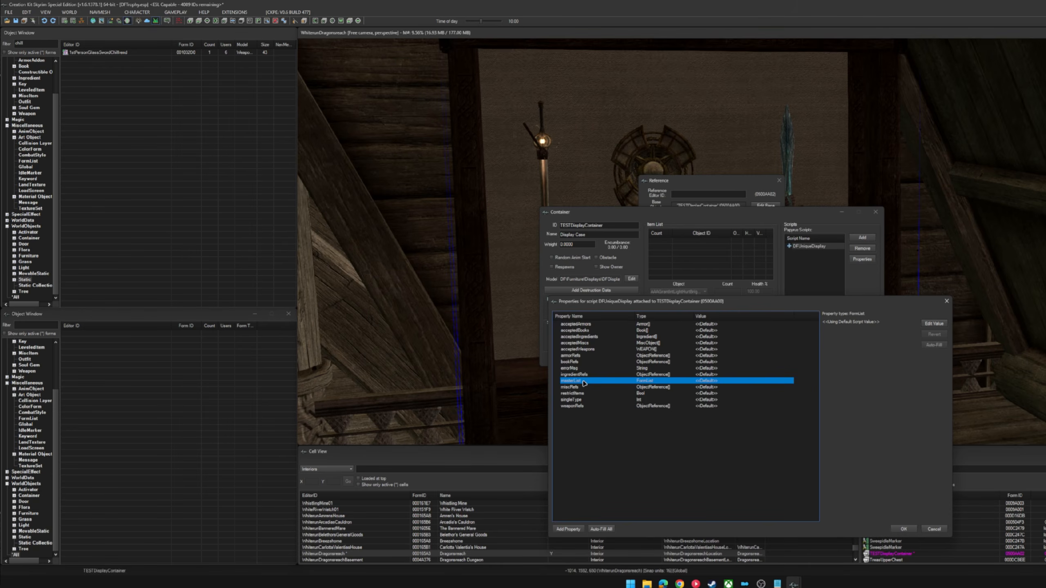
click(934, 323)
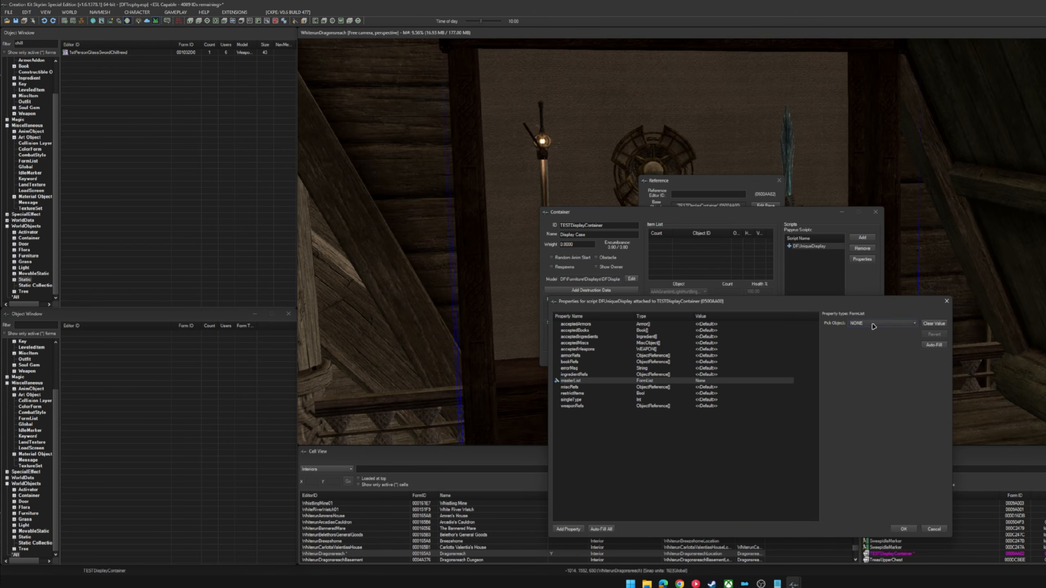
click(873, 326)
key(t)
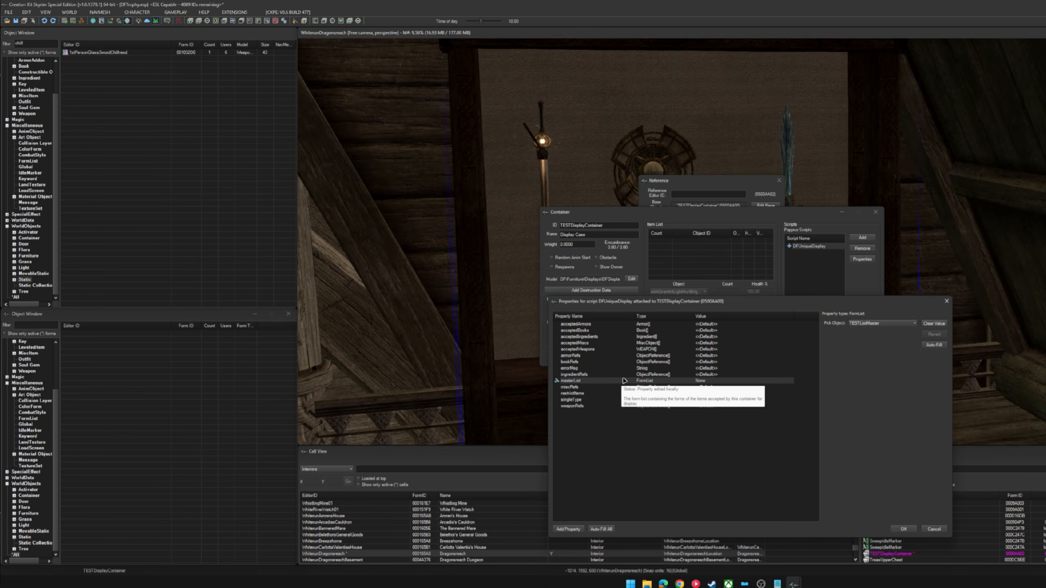
Step: Set the restrictItems property to False and check the description of the singleType property
click(589, 394)
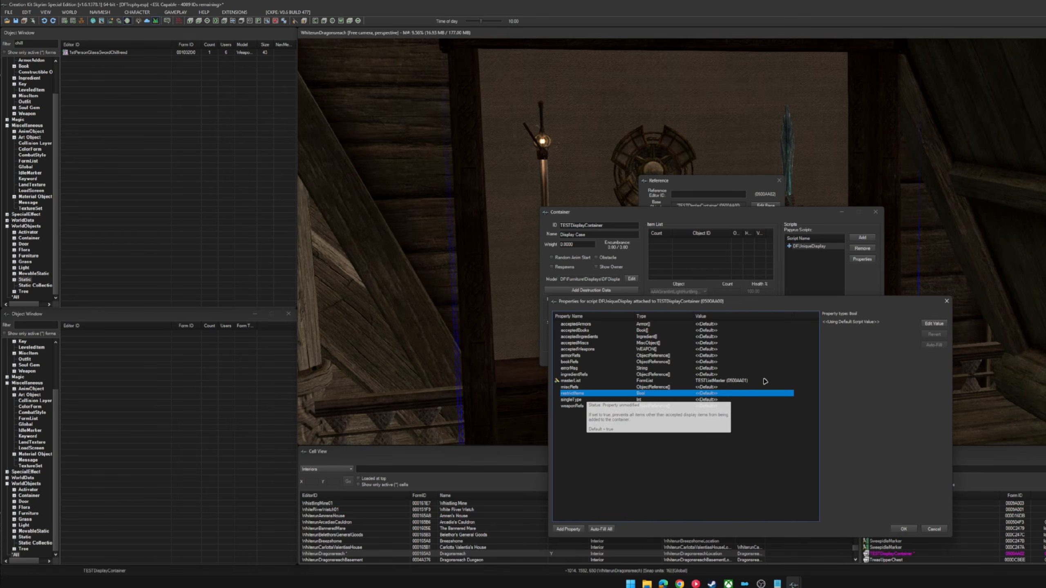
click(935, 324)
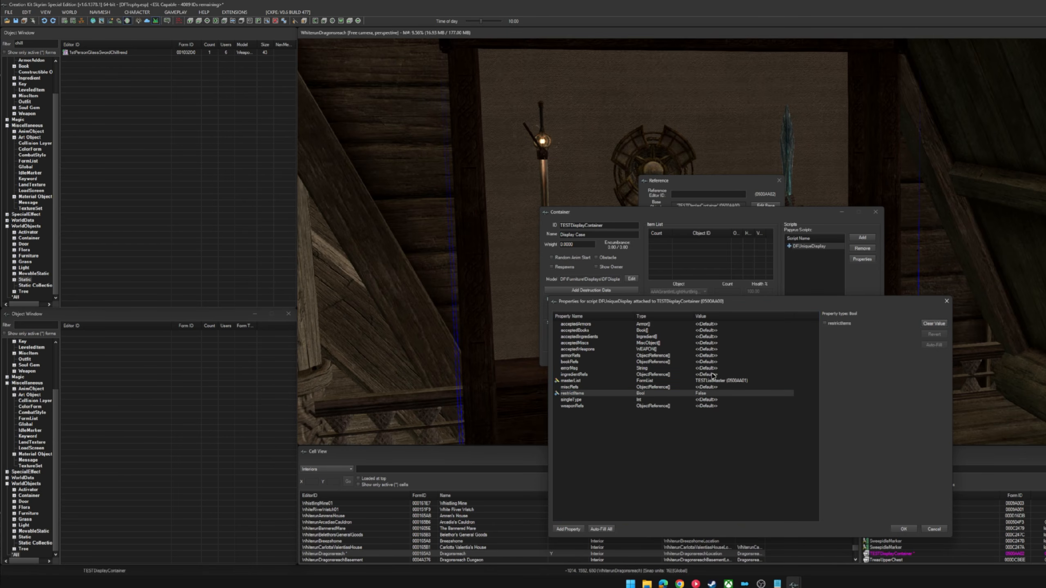
click(593, 400)
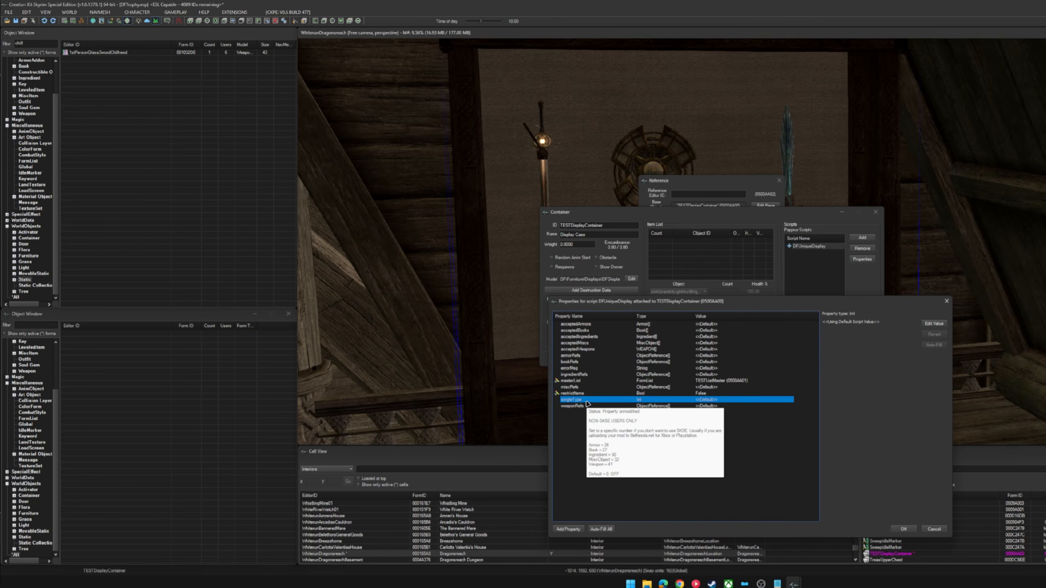
Step: Try 26 and 41 as the integer value of the singleType property and clear the value again
click(943, 325)
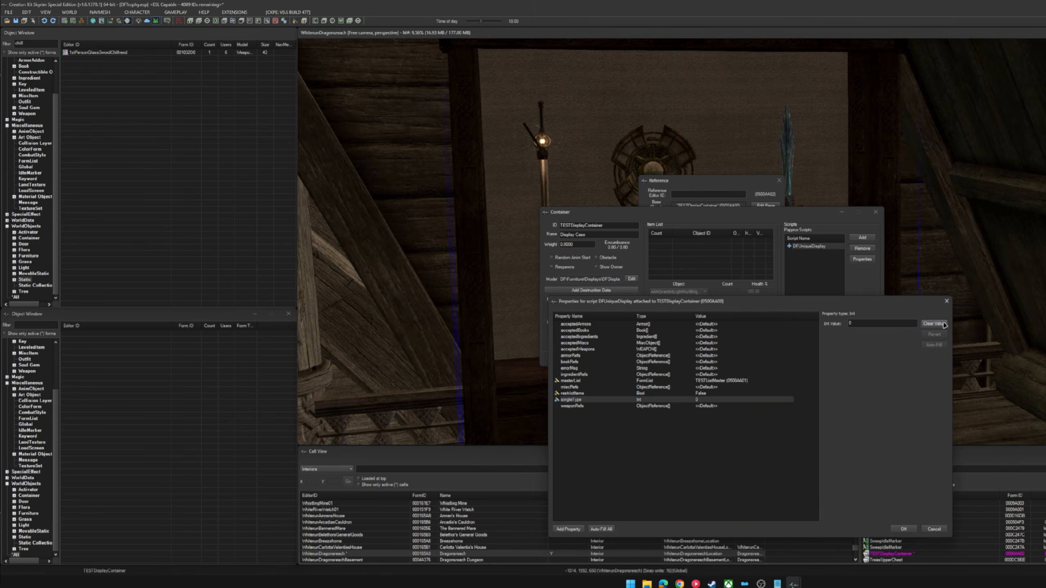
double_click(849, 324)
text(26)
double_click(848, 324)
text(3)
drag(860, 326, 834, 327)
text(41)
click(928, 325)
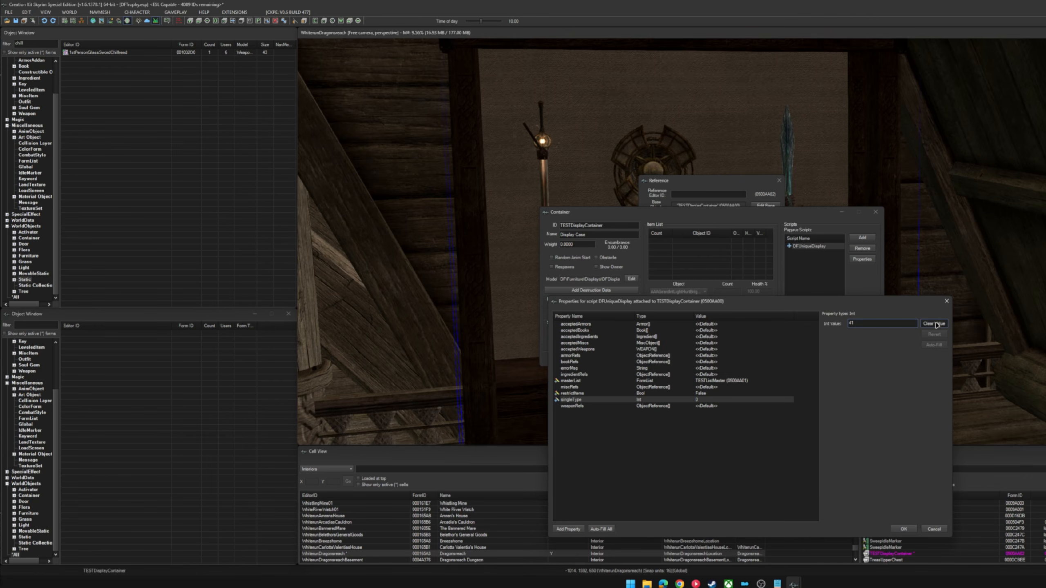
Step: Review the descriptions of the singleType and acceptedArmors properties and look at the weaponRefs property
click(572, 400)
mouse_move(624, 401)
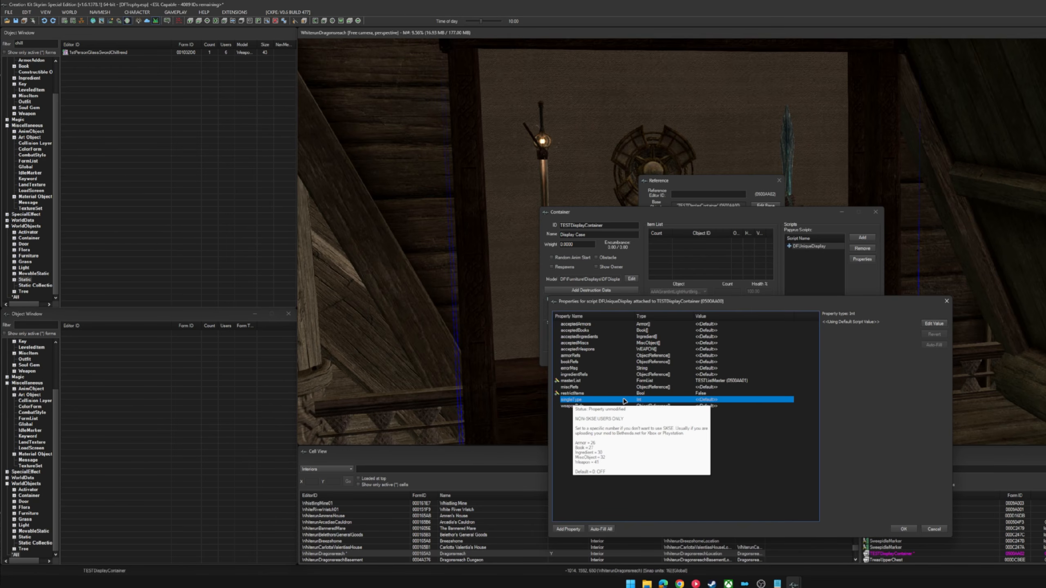
click(568, 406)
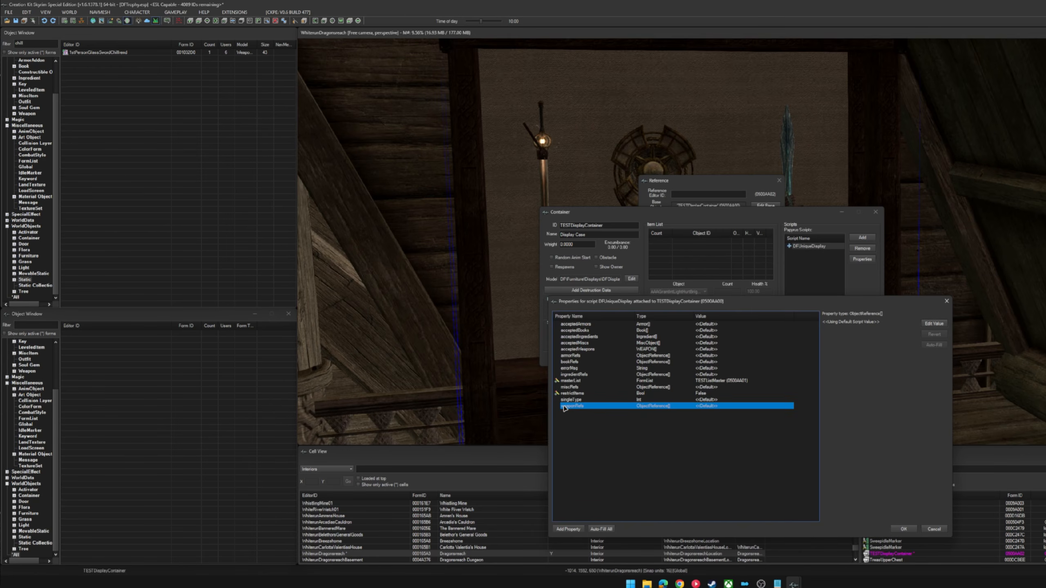
mouse_move(596, 328)
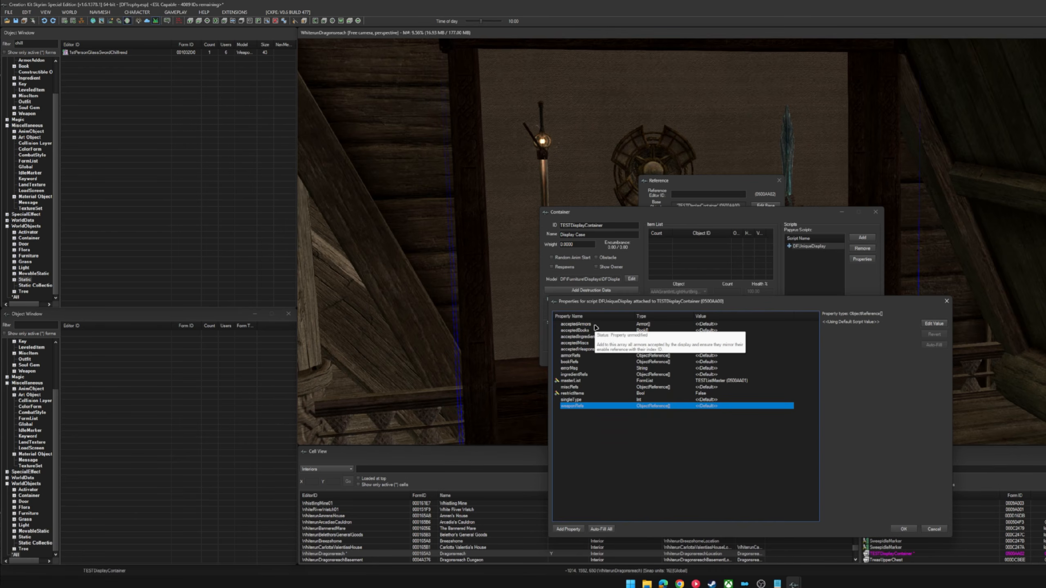
Step: Try "You did a bad thing" as the errorMsg text and clear the value again
click(575, 370)
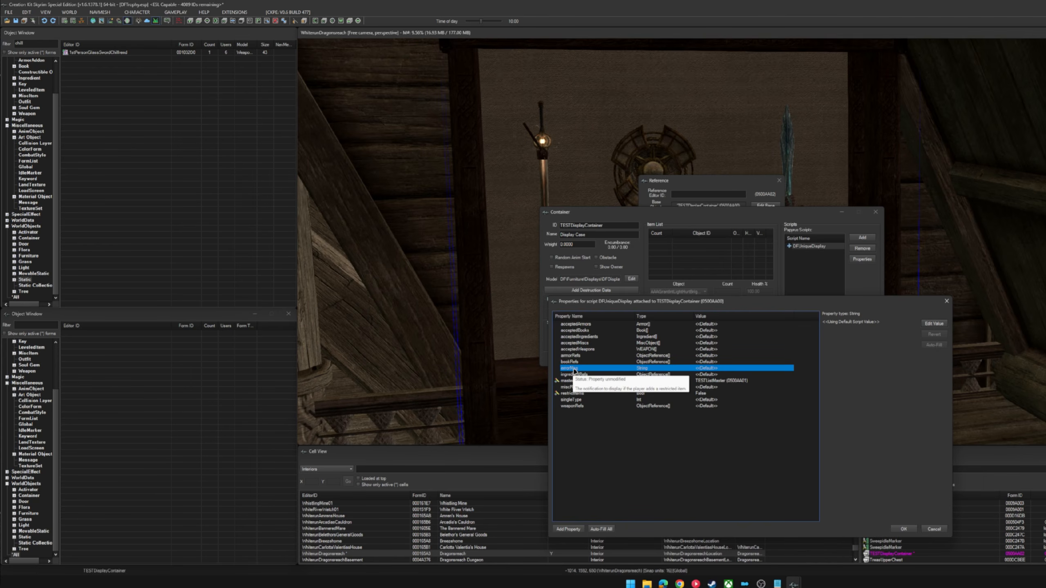
click(935, 324)
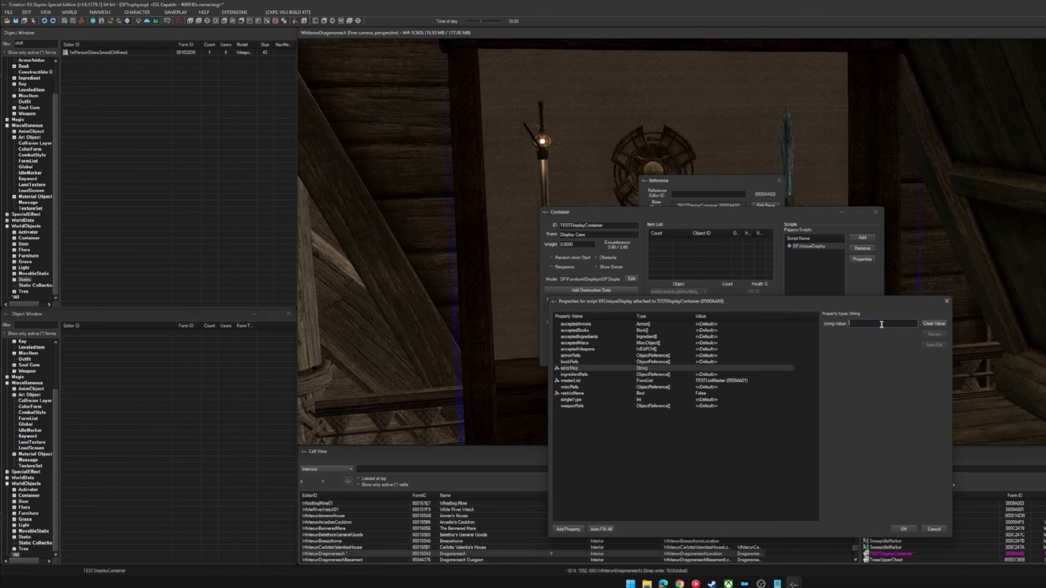
text(You did a bad thing)
drag(891, 323, 827, 327)
key(BackSpace)
click(931, 324)
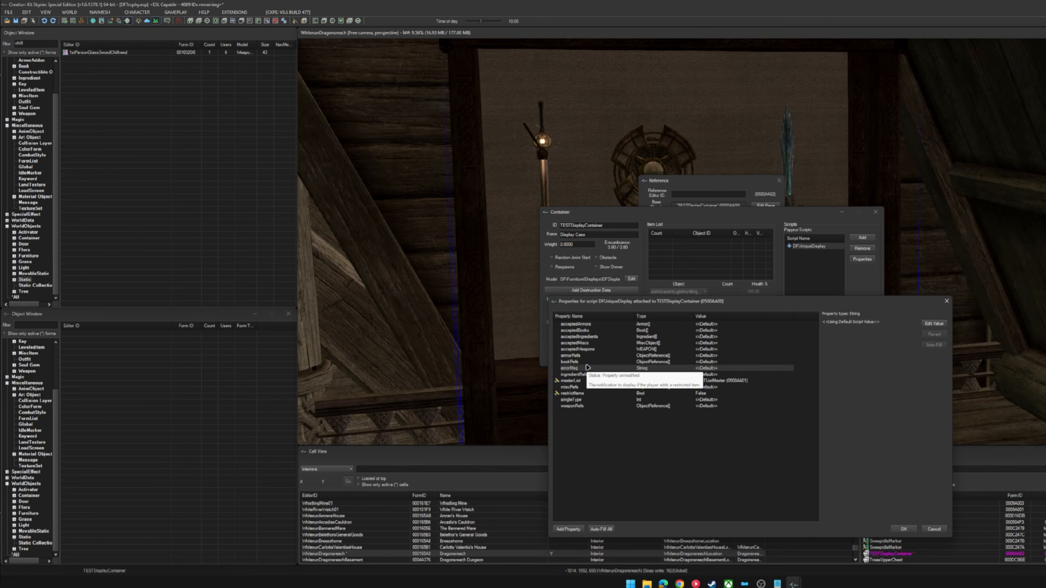
Step: Check the acceptedArmors and armorRefs descriptions and add DA13Spellbreaker to the acceptedArmors array
click(587, 325)
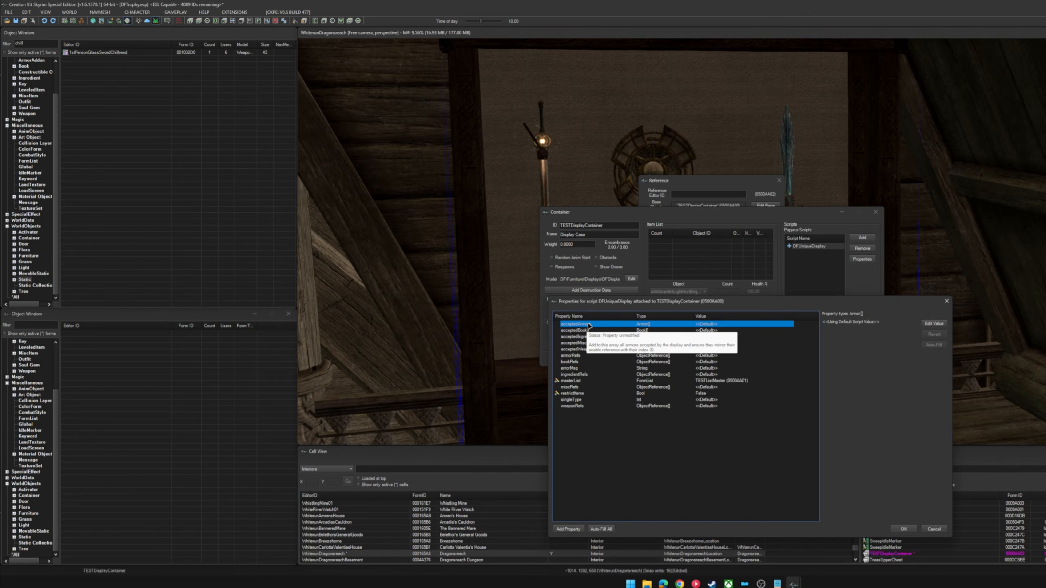
click(579, 356)
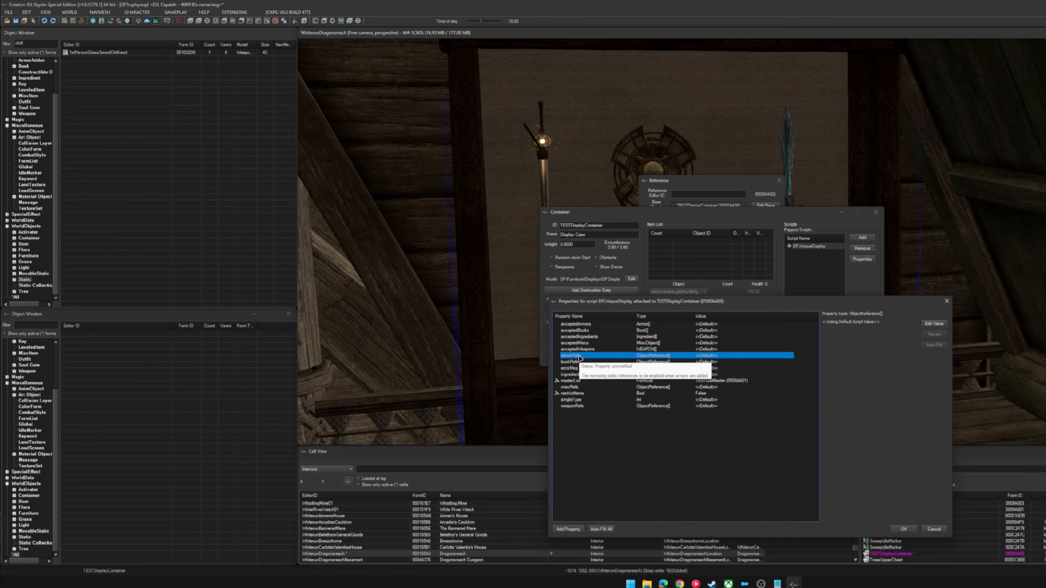
click(585, 325)
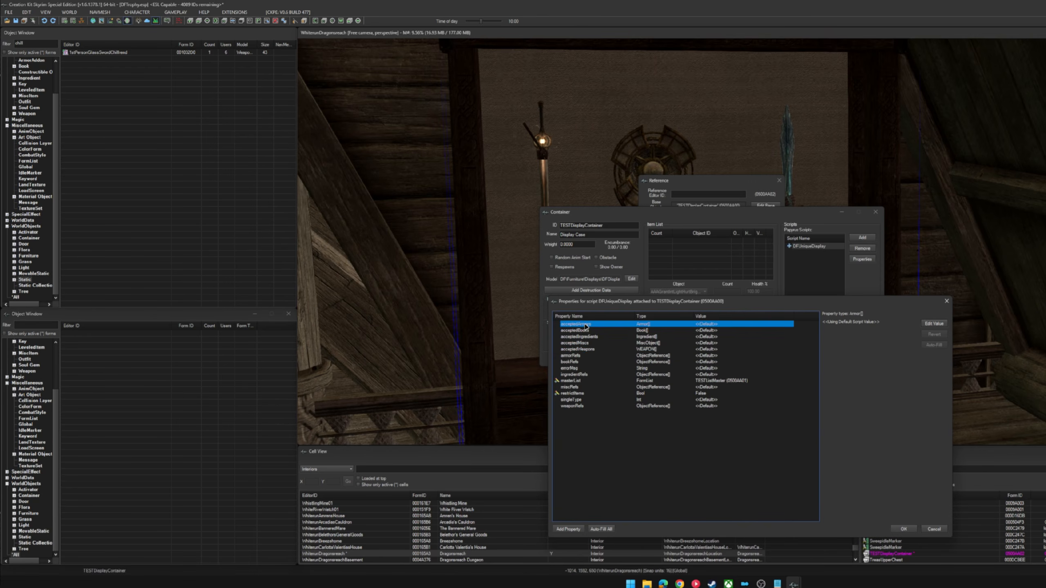
click(930, 325)
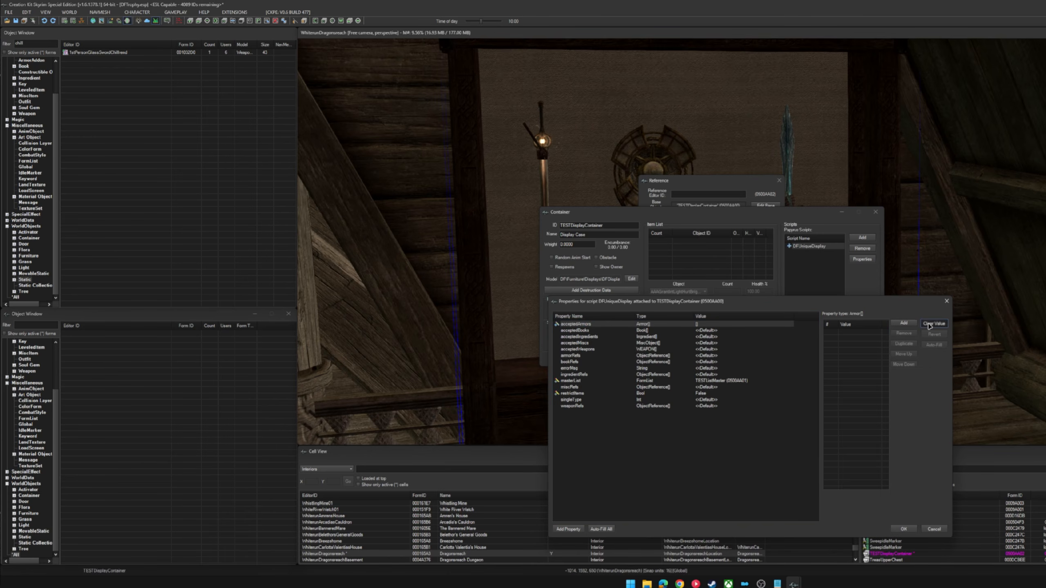
click(903, 324)
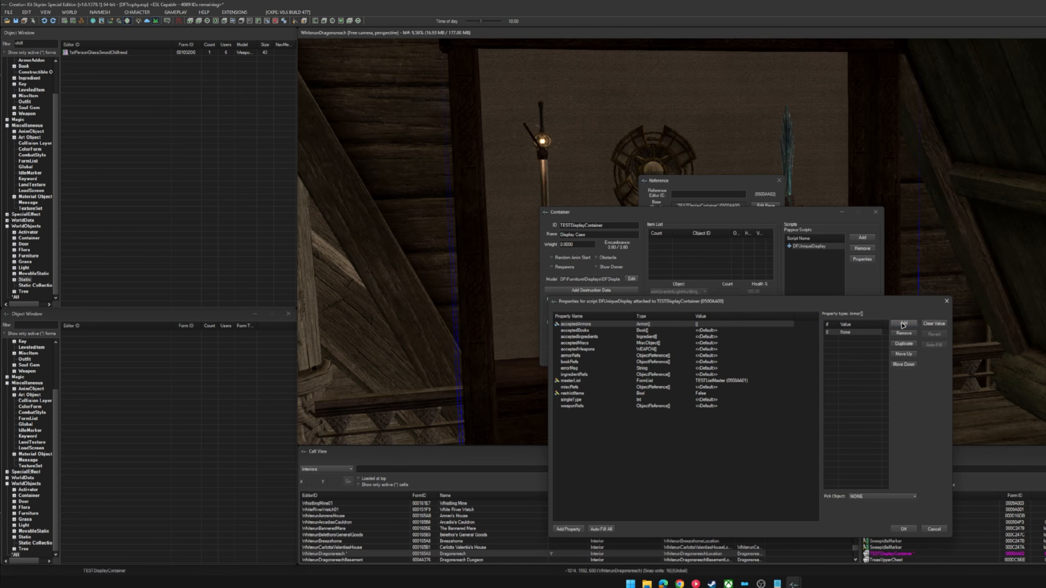
click(856, 497)
text(13Spellbreaker)
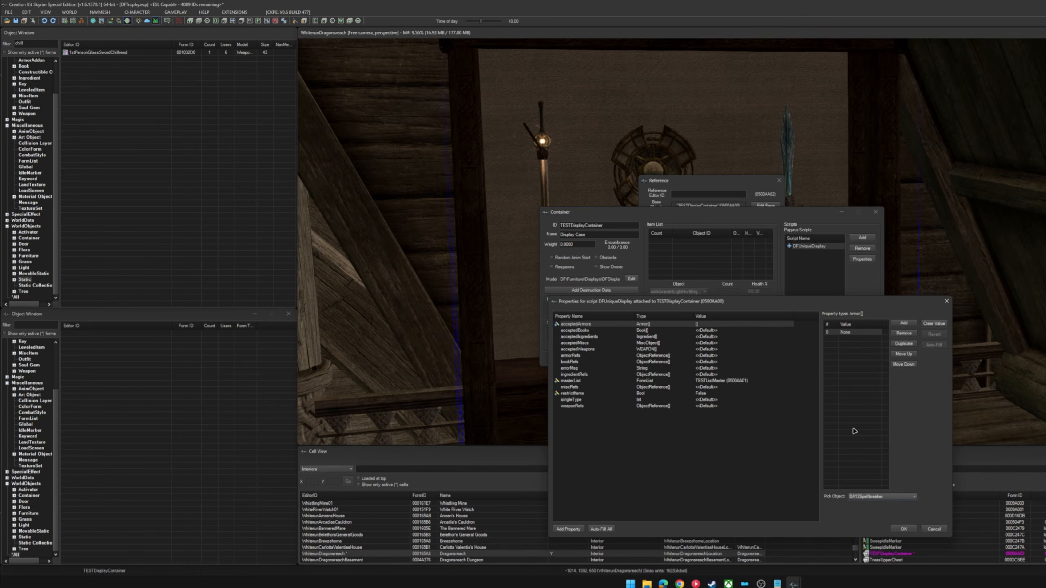
click(854, 431)
click(849, 333)
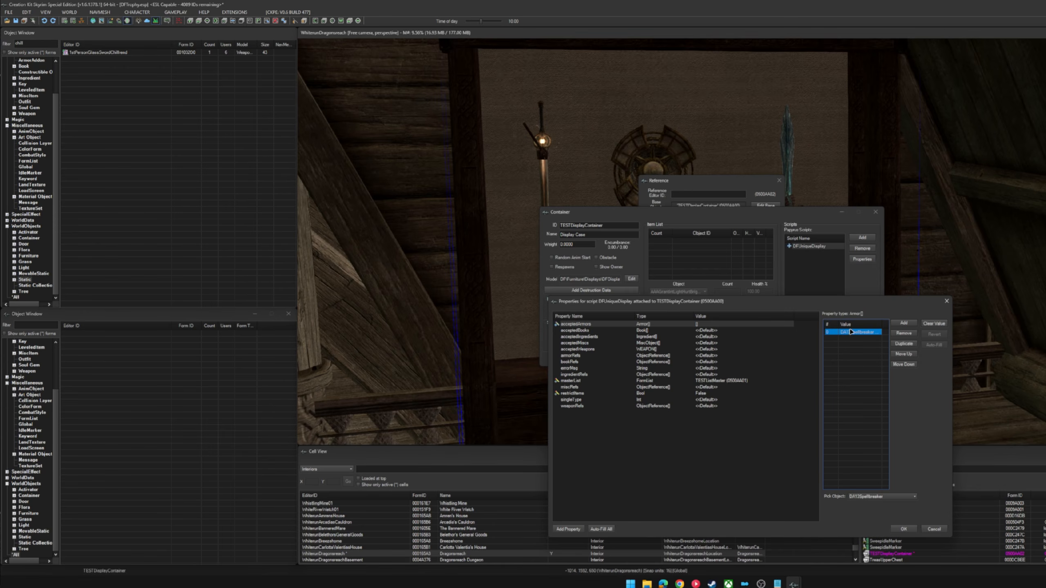
Step: Add the placed Spellbreaker shield, TESTRefSpellbreaker in WhiterunDragonsreach, to the armorRefs array by picking it in the rendered scene
click(592, 356)
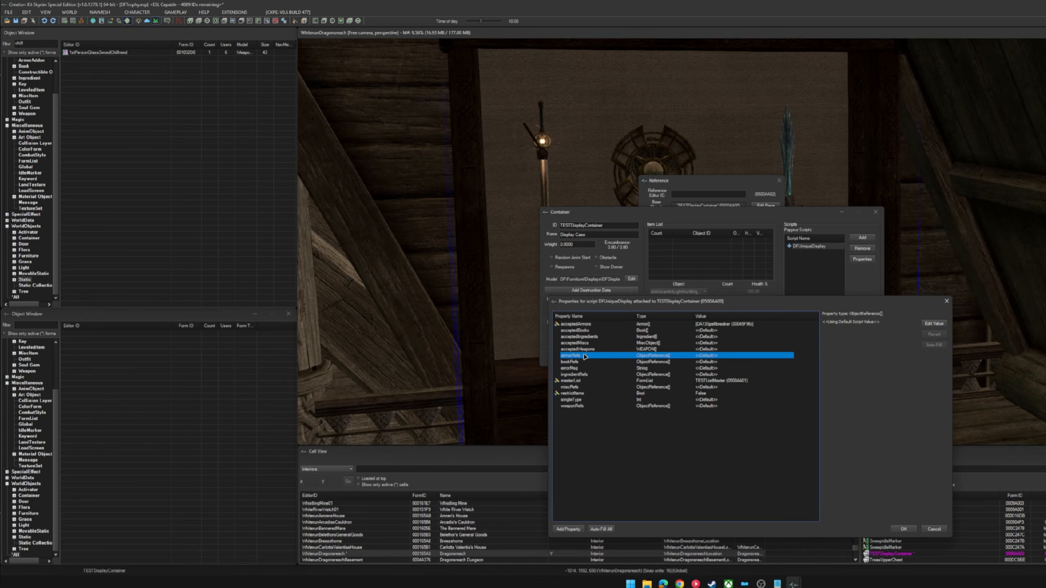
click(933, 323)
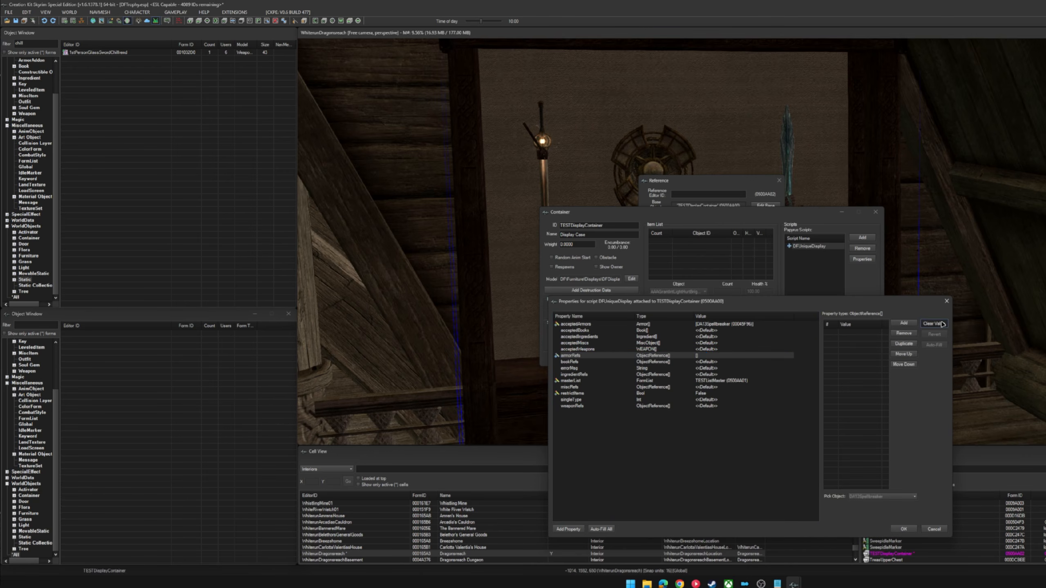
click(903, 324)
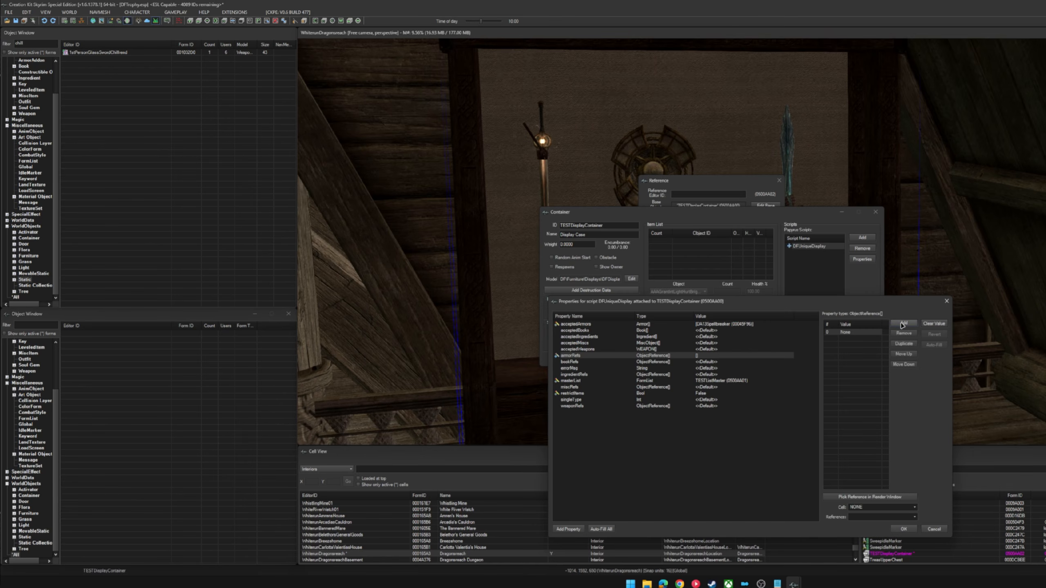
click(854, 498)
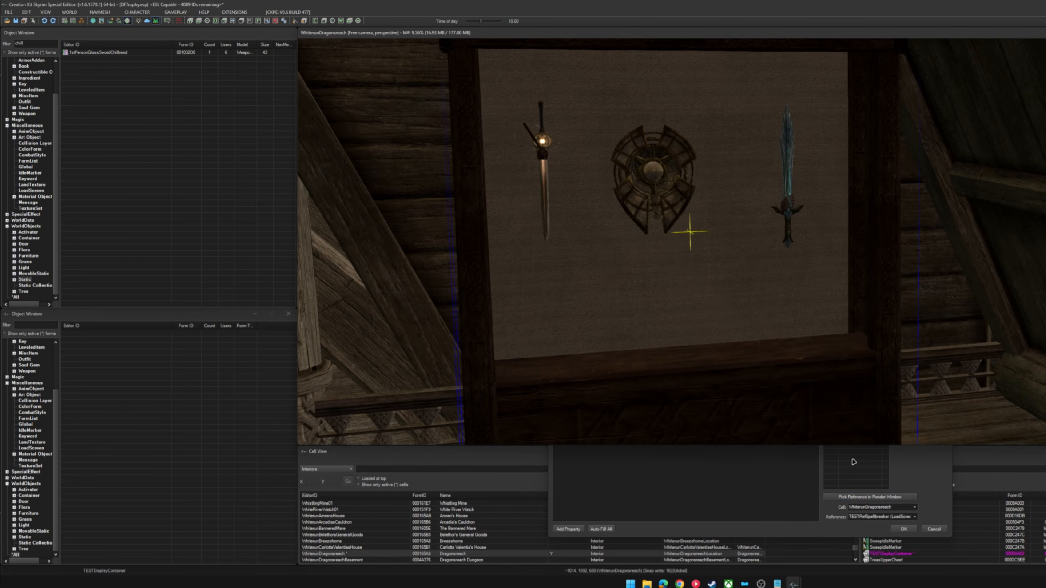
click(654, 180)
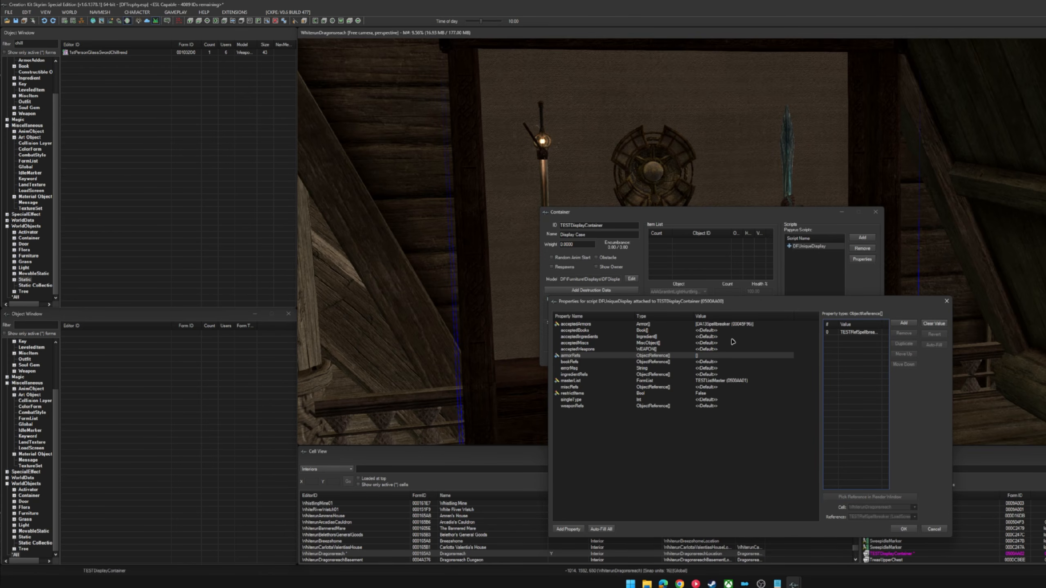
Step: Add DA09Dawnbreaker as the first entry of the acceptedWeapons array
click(592, 350)
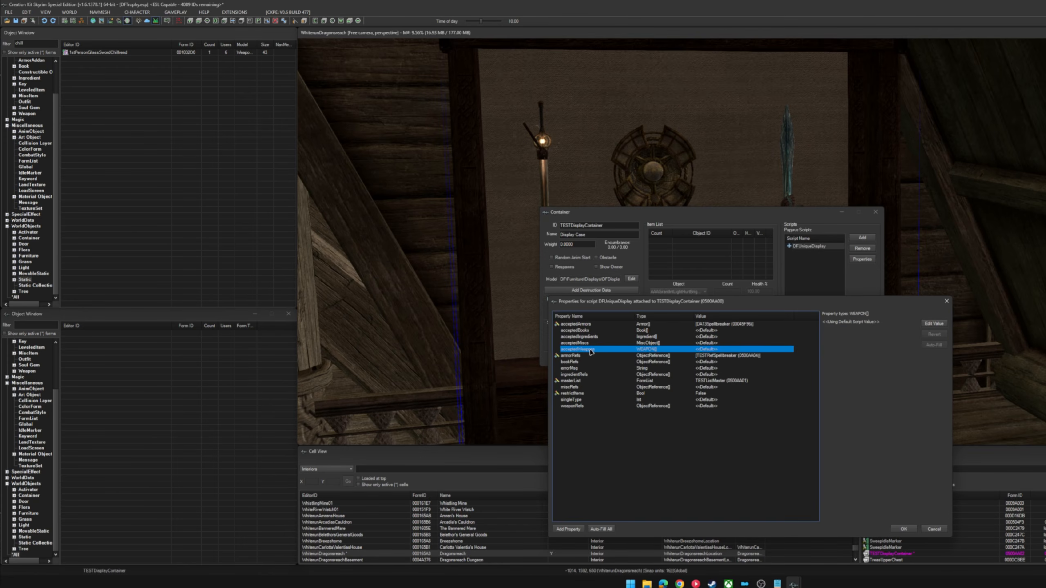
click(932, 324)
click(904, 323)
click(864, 497)
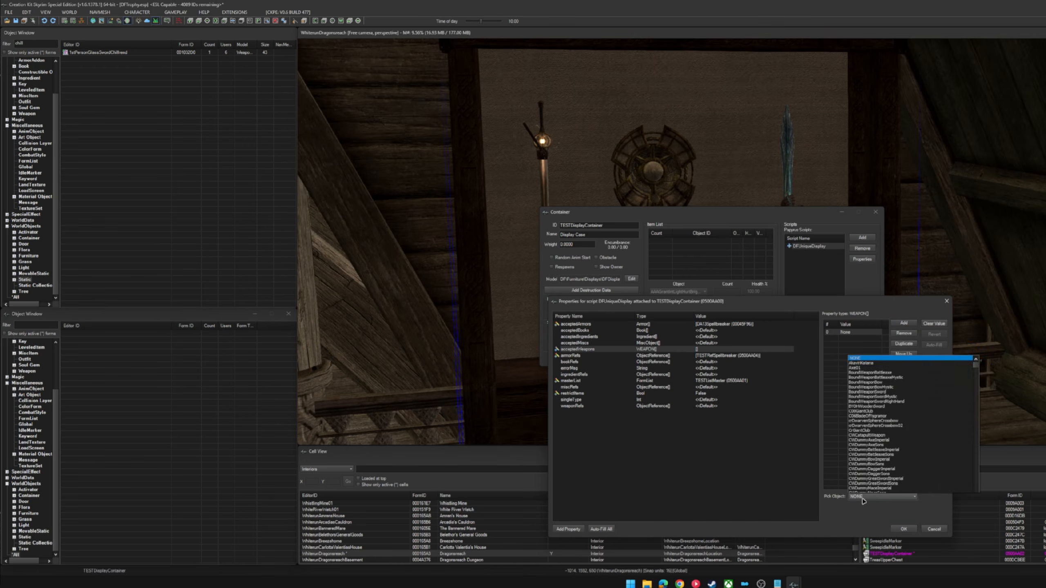
click(862, 498)
key(d)
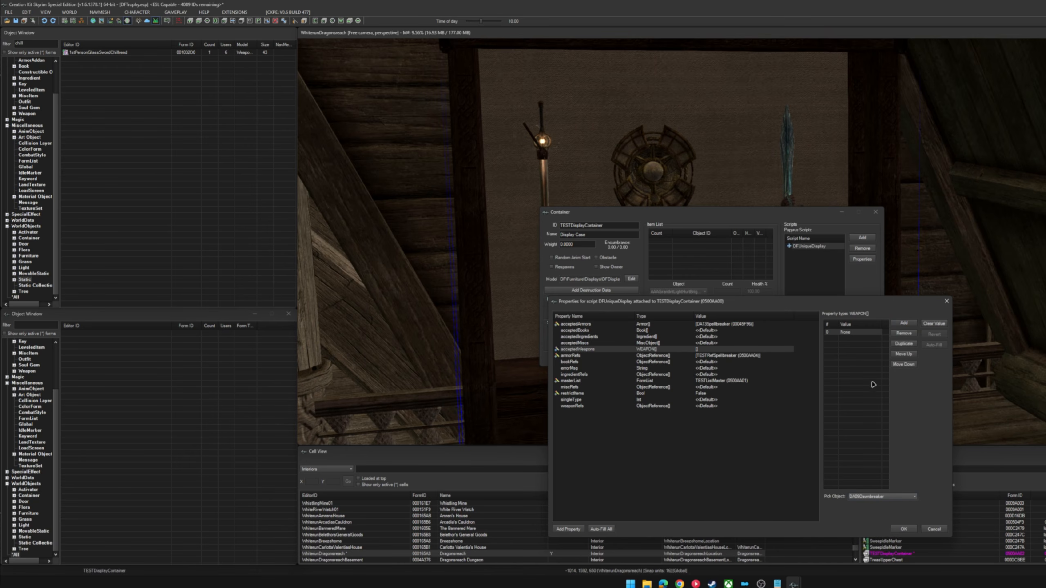
click(873, 351)
Step: Add TG07Chillrend001 to the acceptedWeapons array as the entry below Dawnbreaker
click(903, 324)
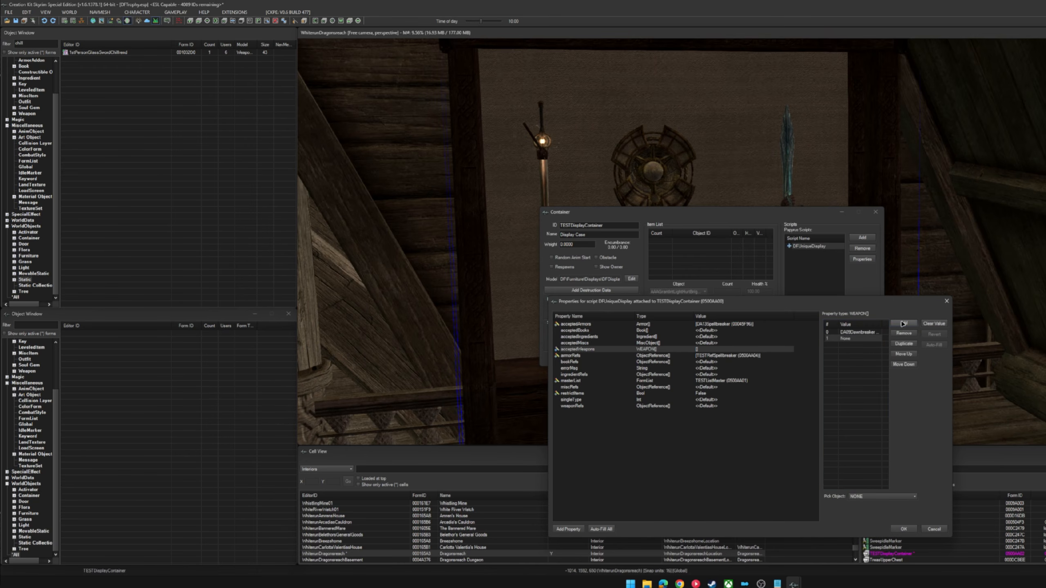
click(903, 354)
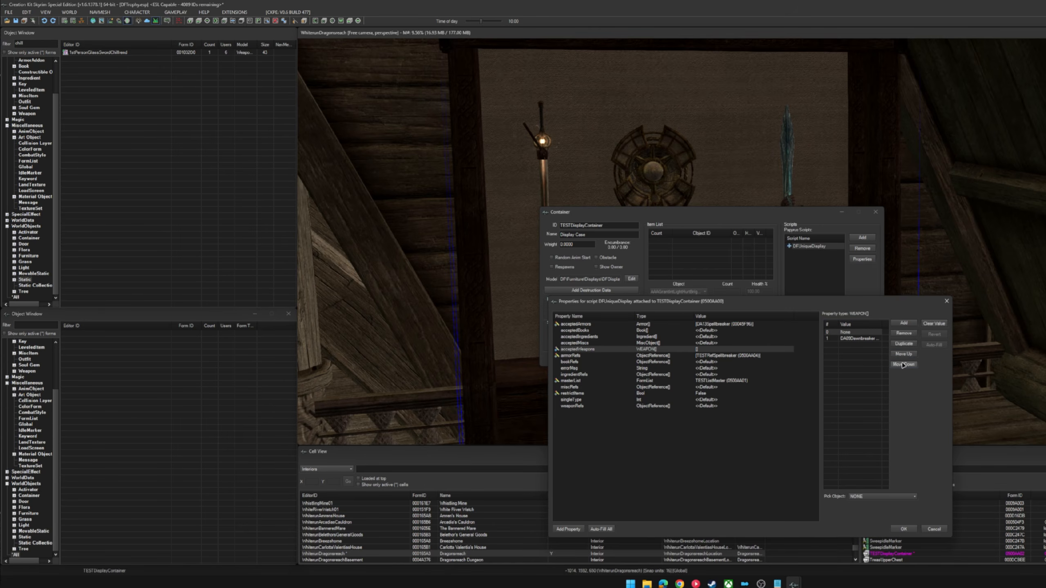
click(903, 364)
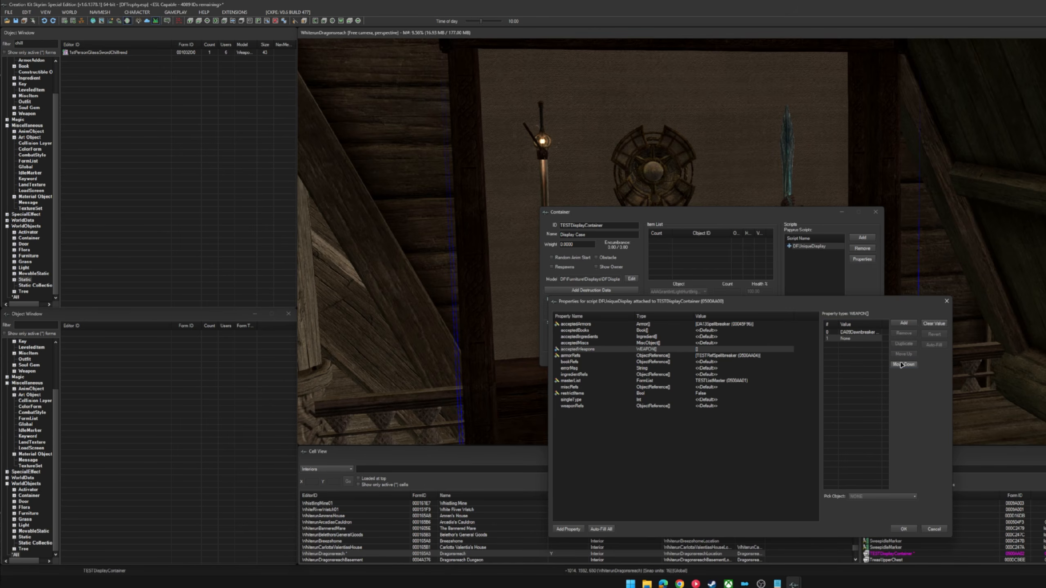
click(860, 339)
click(864, 494)
text(tg)
click(862, 339)
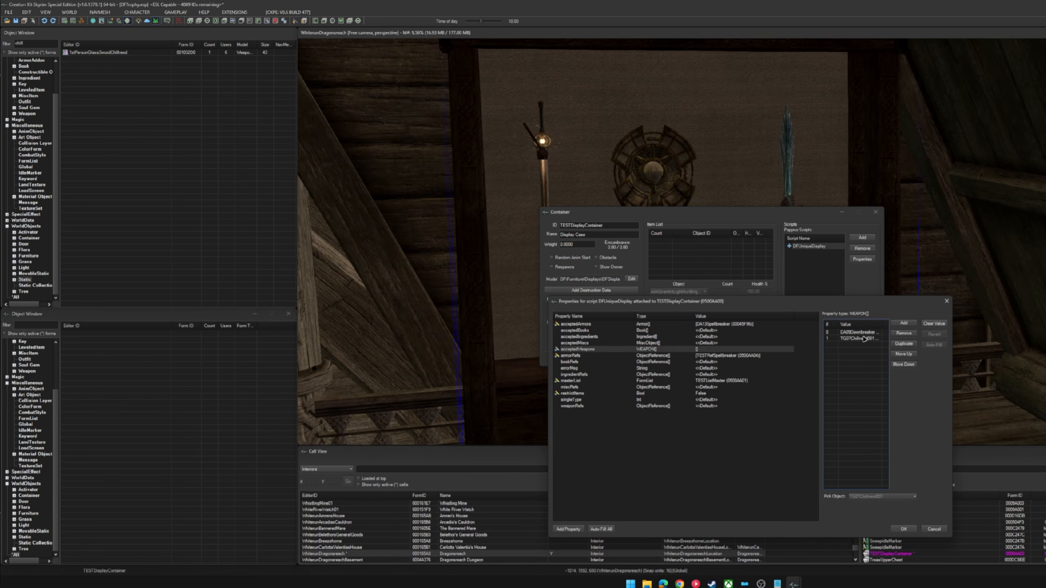
Step: Duplicate the Chillrend entry in acceptedWeapons and set the copy to TG07Chillrend002
click(904, 344)
click(859, 347)
click(884, 496)
key(Down)
click(884, 496)
click(877, 419)
click(860, 345)
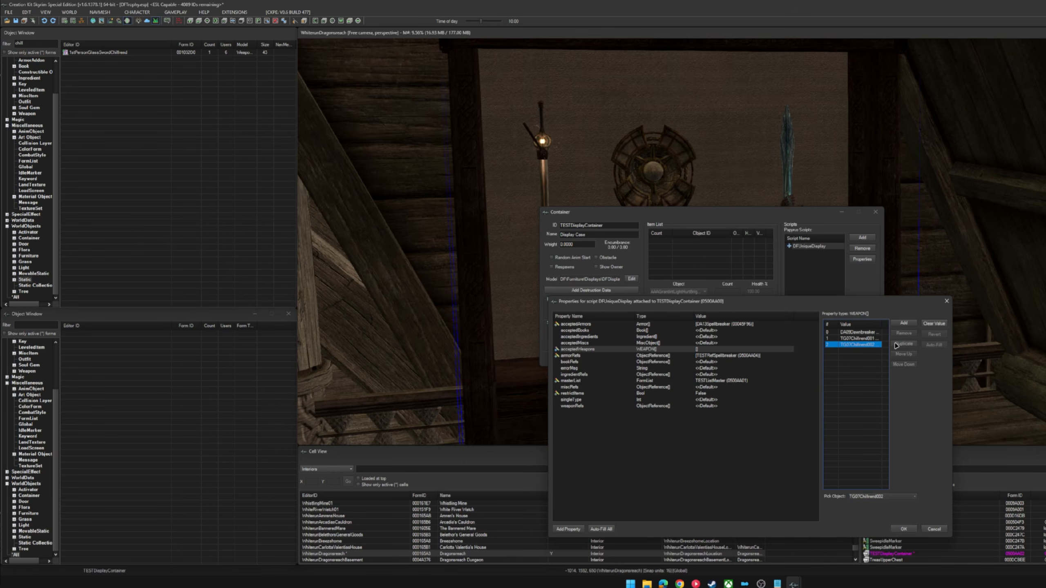
Step: Duplicate the latest Chillrend entry twice in acceptedWeapons, setting the copies to TG07Chillrend003 and TG07Chillrend004
click(904, 343)
click(885, 496)
key(Down)
click(885, 497)
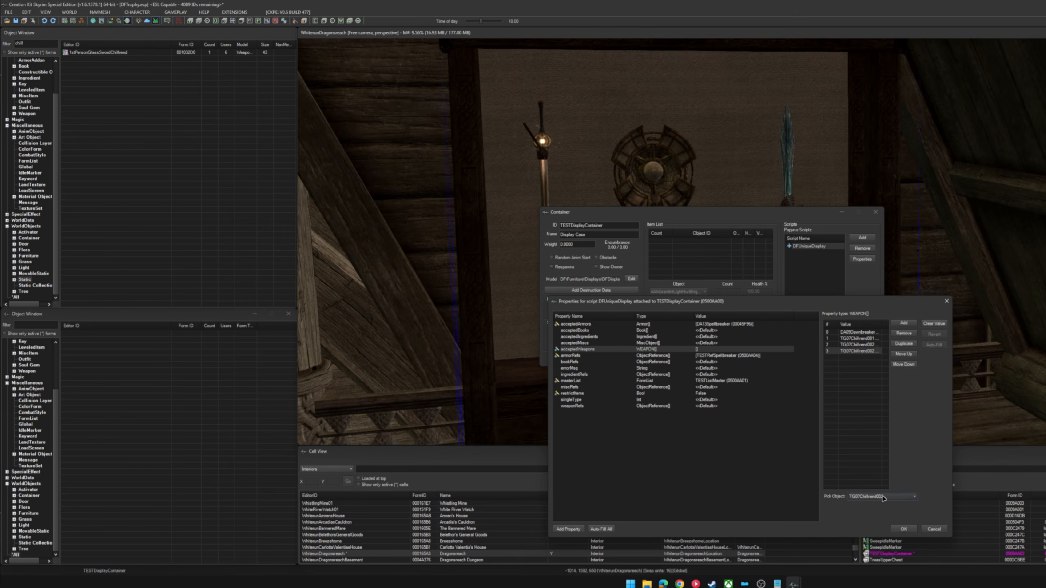
click(879, 367)
click(860, 351)
click(904, 343)
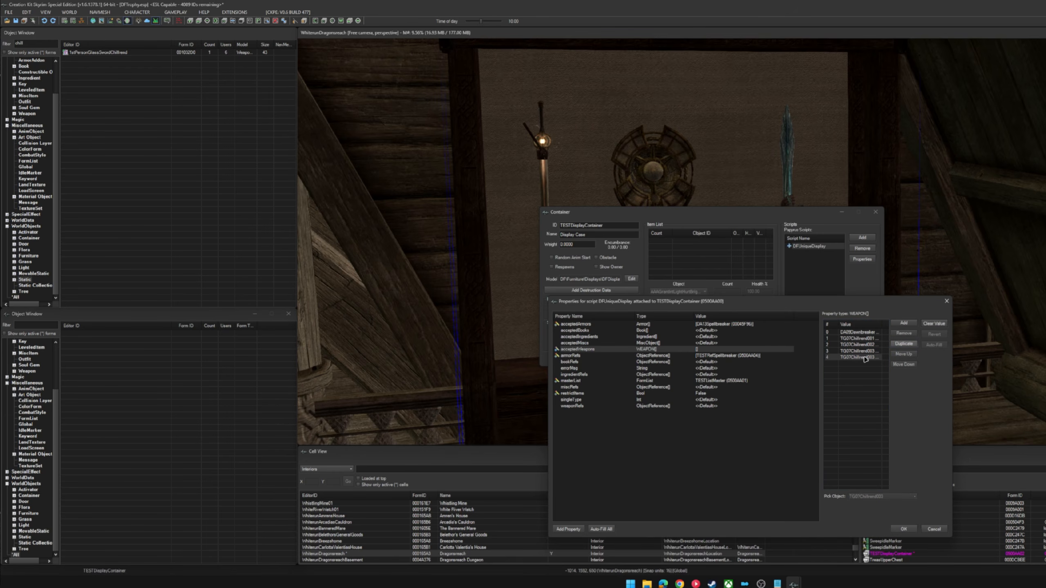
click(865, 421)
click(860, 357)
Step: Extend the acceptedWeapons array with two more duplicated entries set to TG07Chillrend005 and TG07Chillrend006
click(903, 344)
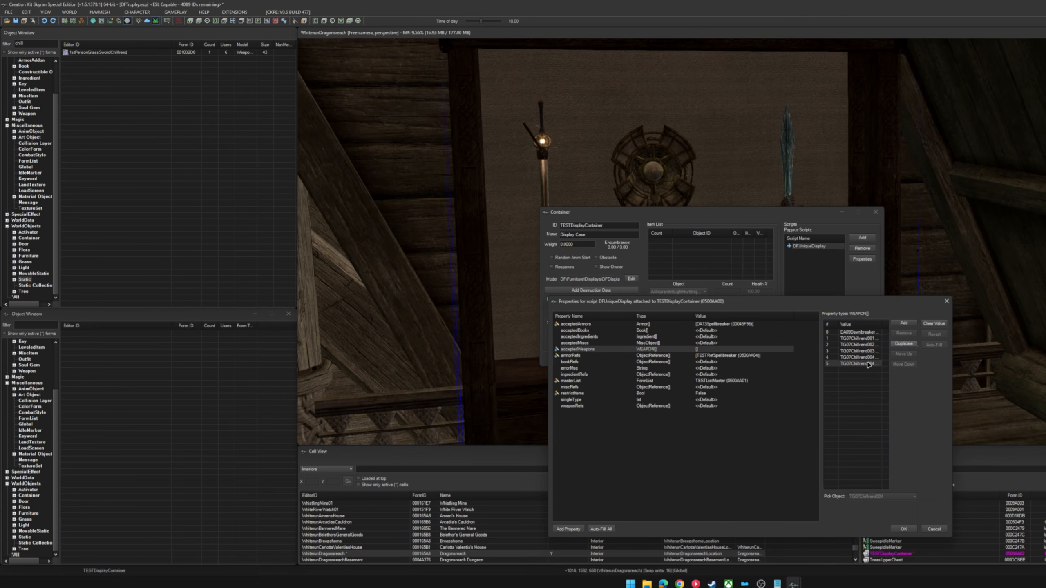
click(868, 364)
click(885, 497)
click(874, 385)
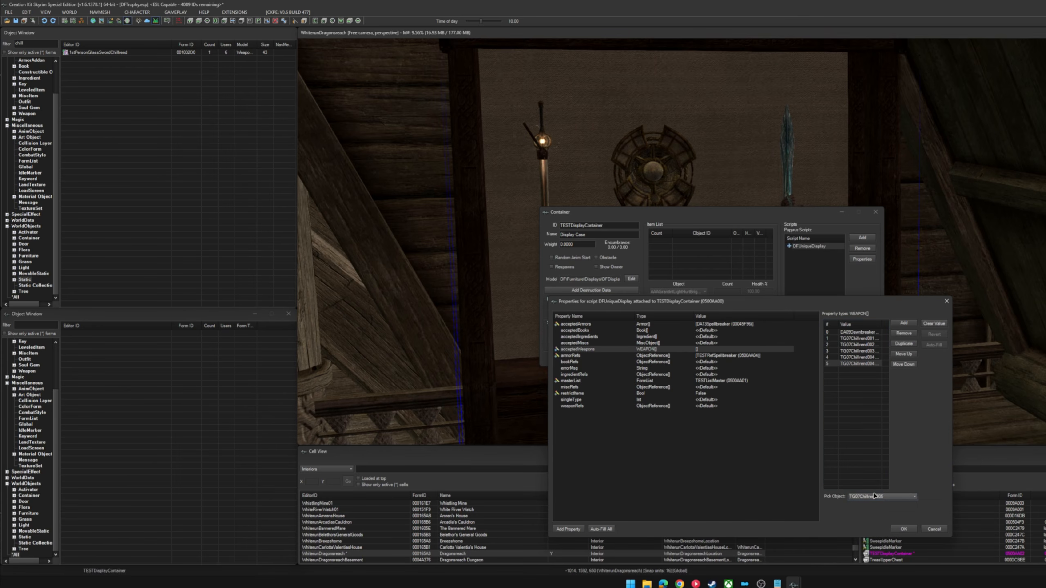
click(874, 385)
click(860, 363)
click(903, 344)
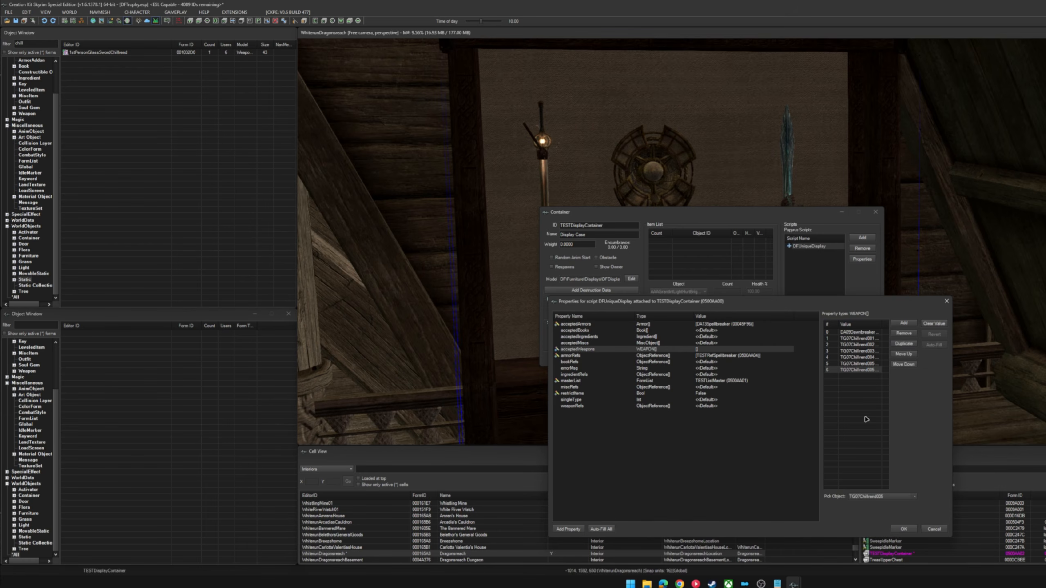
click(885, 497)
click(874, 392)
click(865, 420)
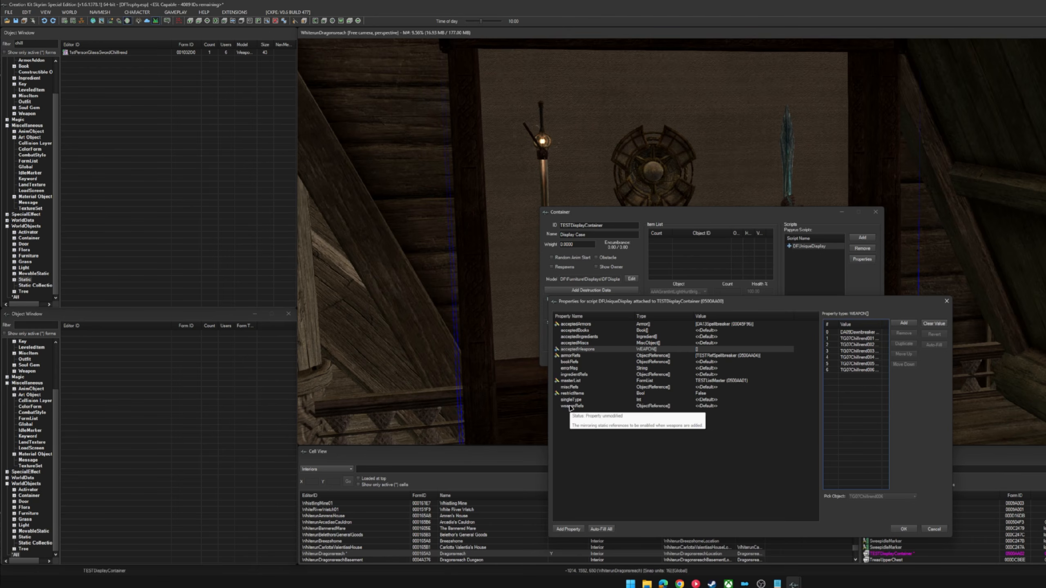
Step: Start the weaponRefs array with an entry pointing to the Dawnbreaker display reference TESTRefDawnbreaker, picked in the 3D scene
click(588, 407)
click(935, 324)
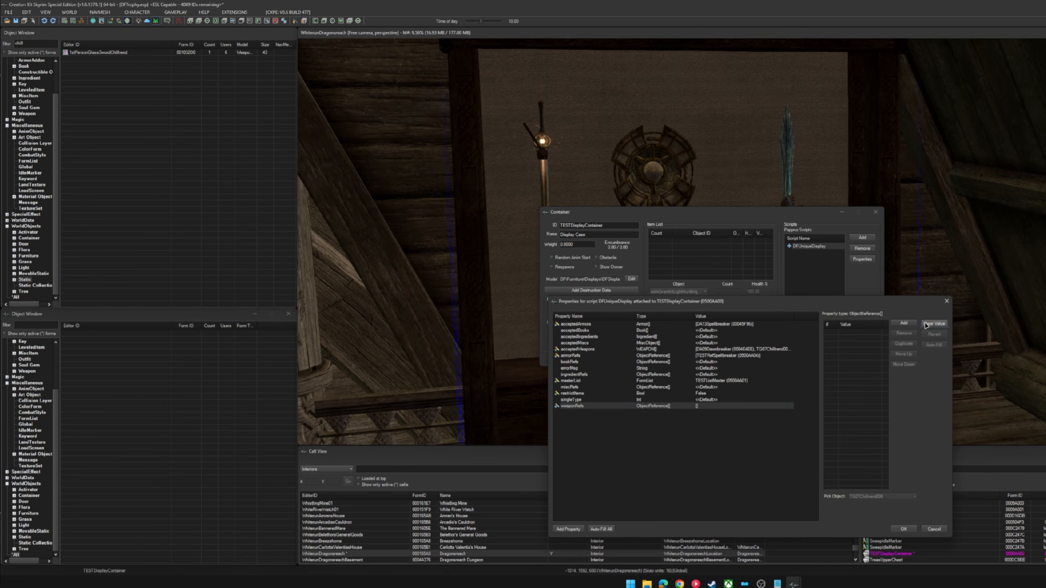
click(904, 323)
click(870, 497)
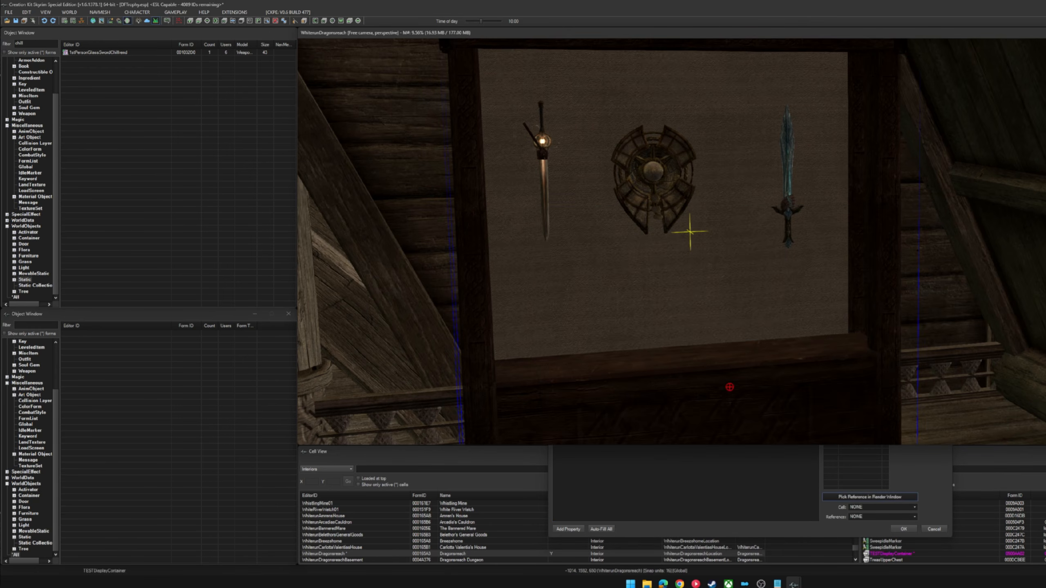
double_click(546, 154)
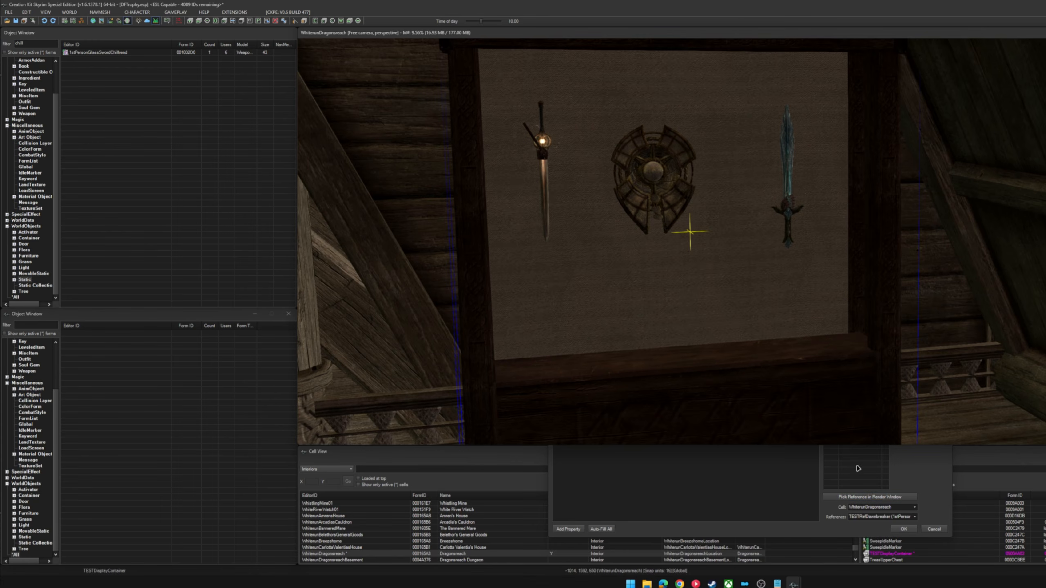
click(860, 333)
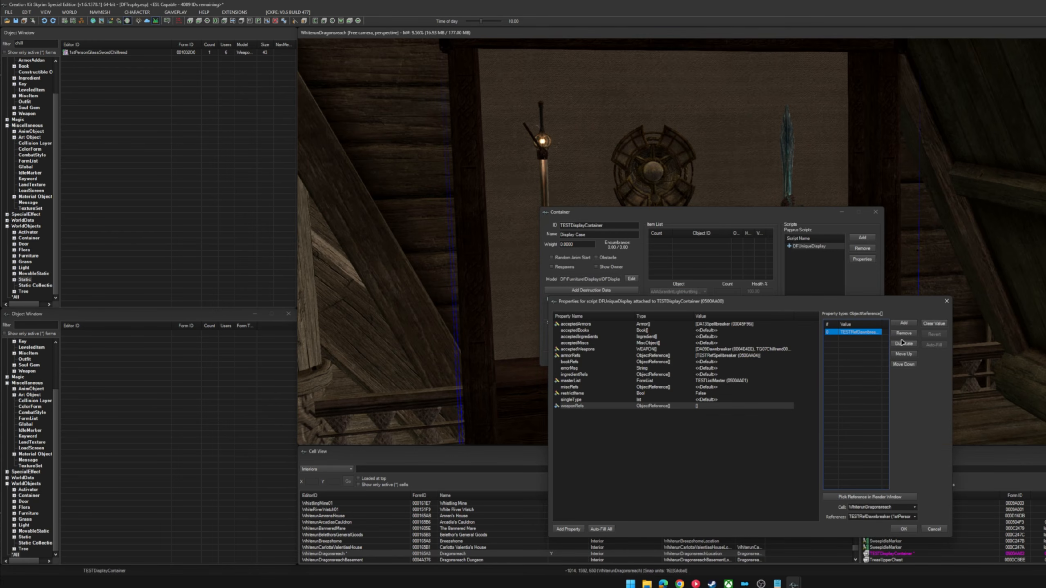
Step: Add a second weaponRefs entry and assign it the Chillrend sword reference TESTRefChillrend, picked in the 3D scene
click(904, 324)
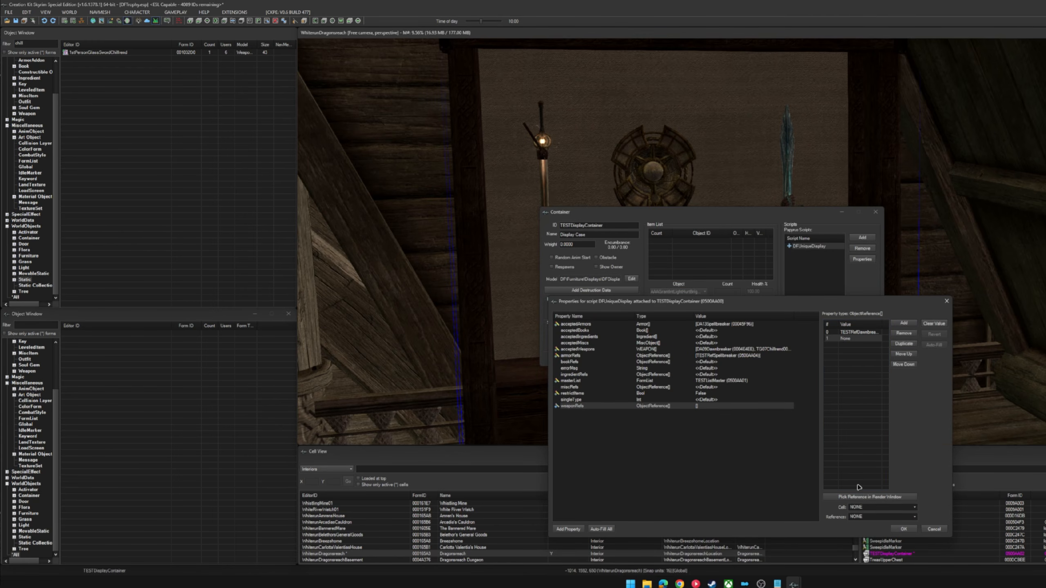
click(871, 497)
double_click(793, 217)
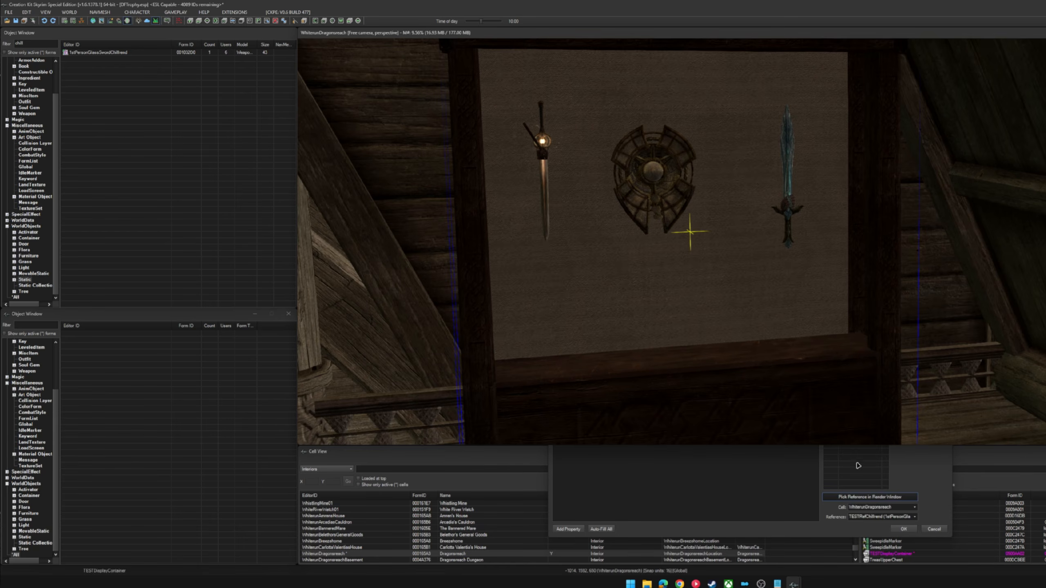
click(858, 340)
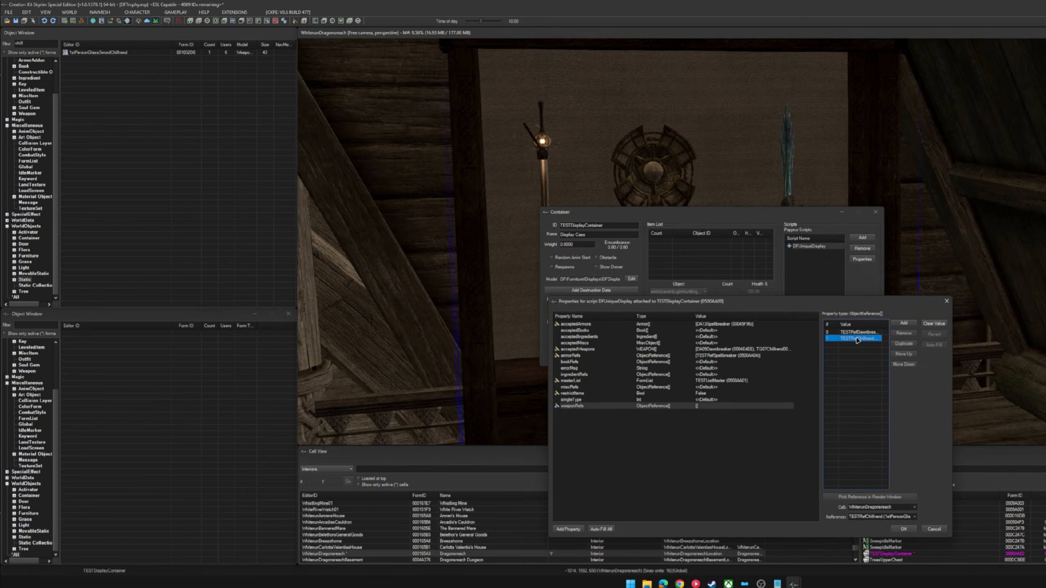
Step: Duplicate the Chillrend reference in weaponRefs five times so it fills indexes 2 through 6
click(902, 344)
click(902, 344)
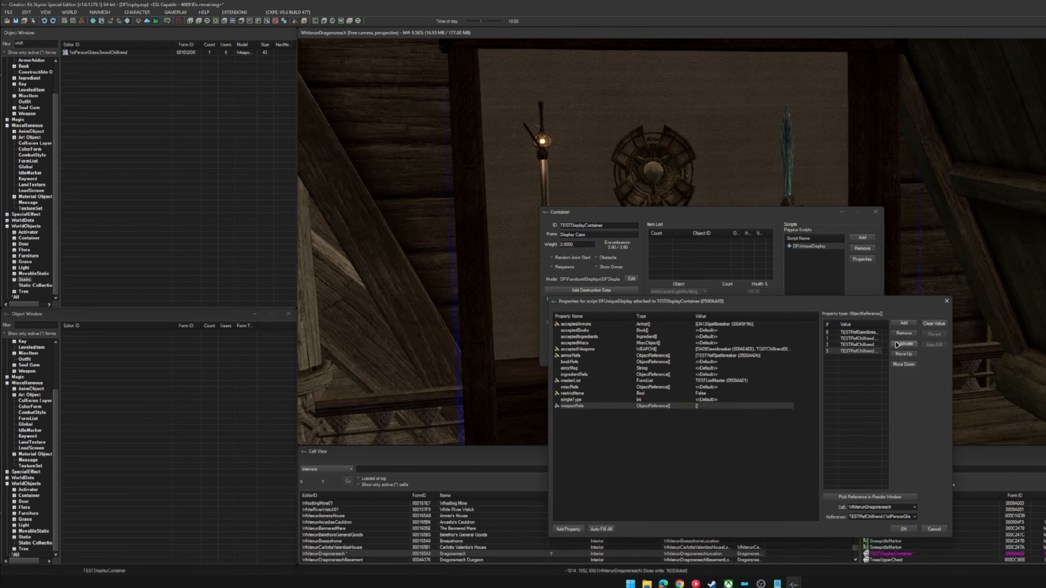
click(902, 344)
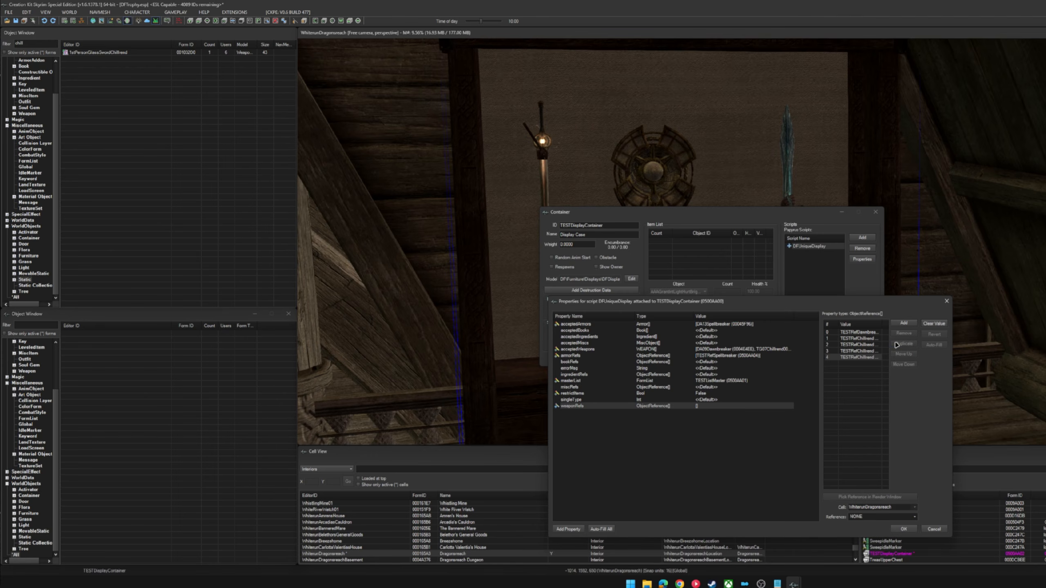
click(902, 343)
click(902, 344)
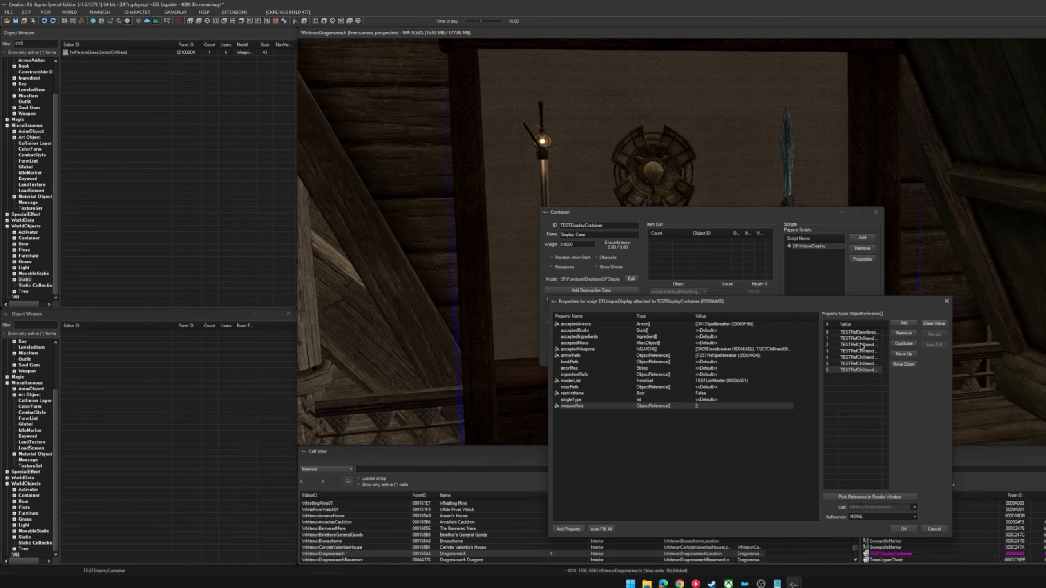
Step: Check the duplicated Chillrend references in weaponRefs, and review the armorRefs, masterList and acceptedWeapons properties
click(859, 346)
click(859, 351)
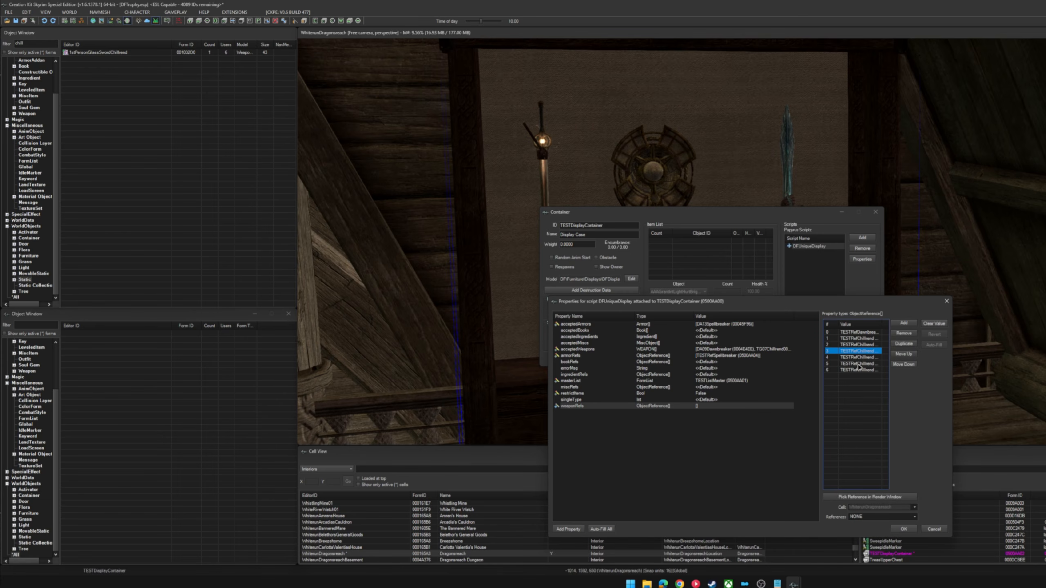
click(859, 357)
click(859, 364)
click(859, 370)
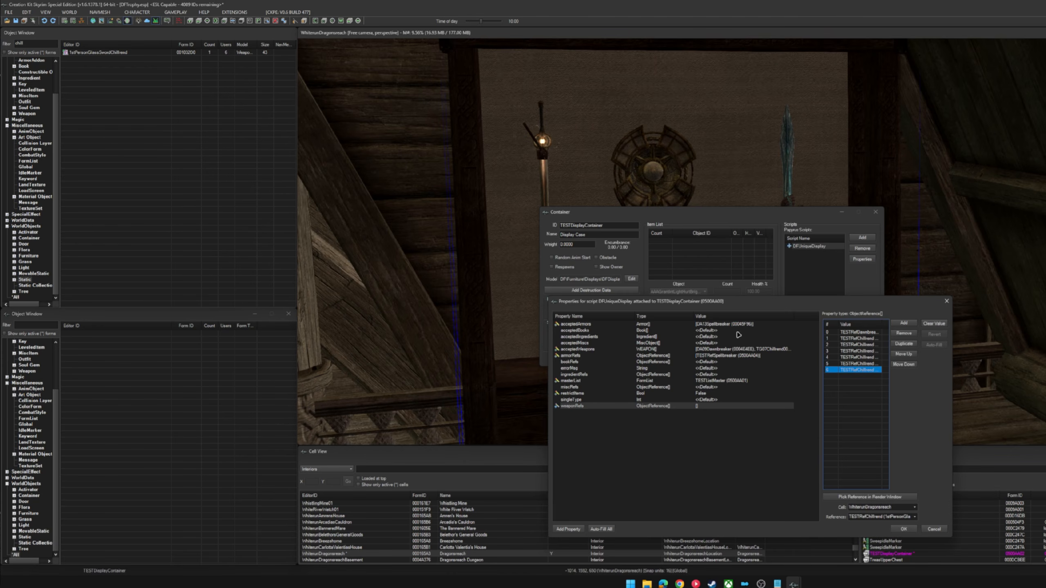
click(587, 356)
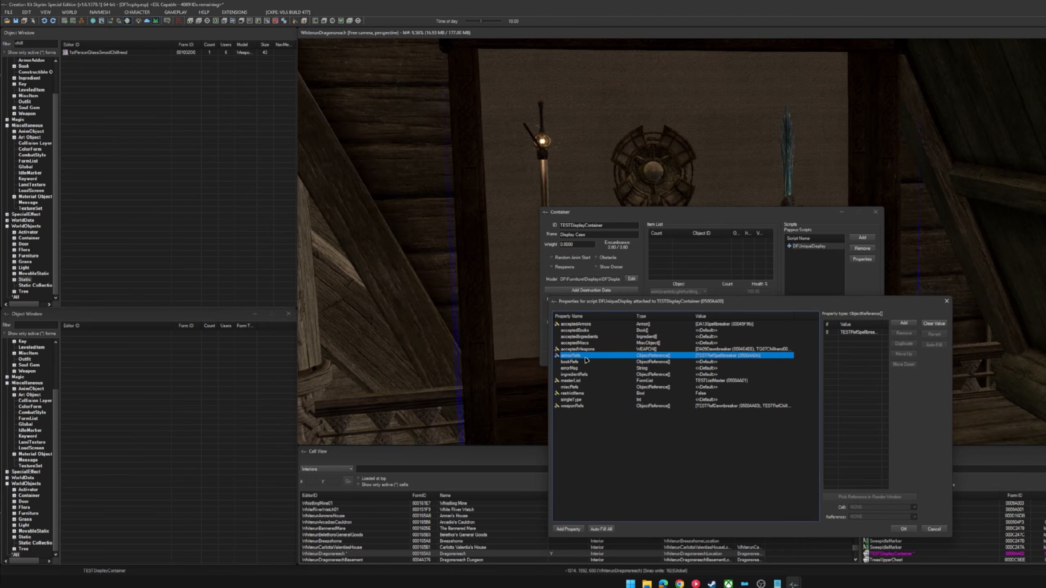
click(581, 382)
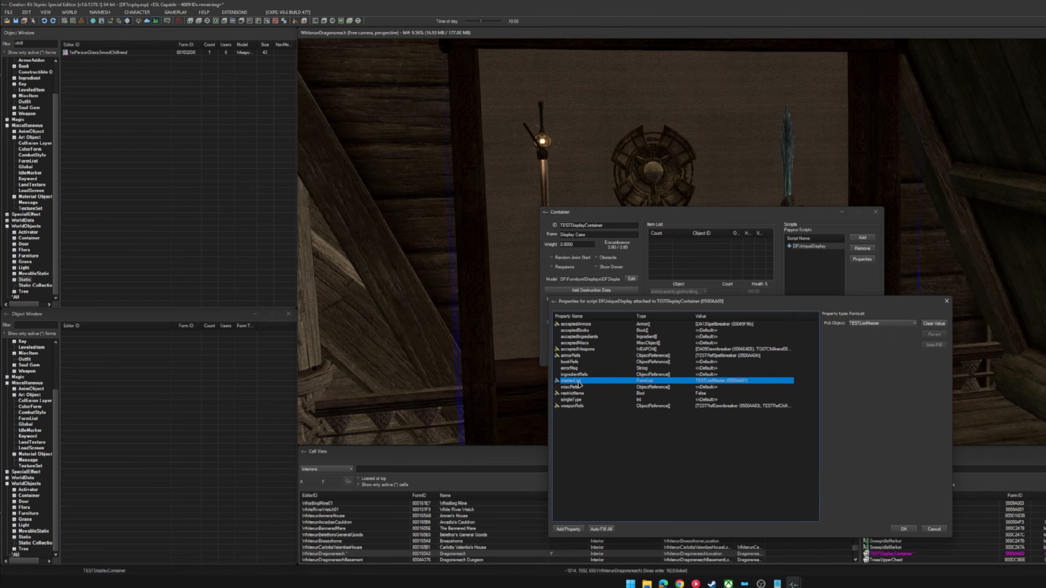
click(583, 349)
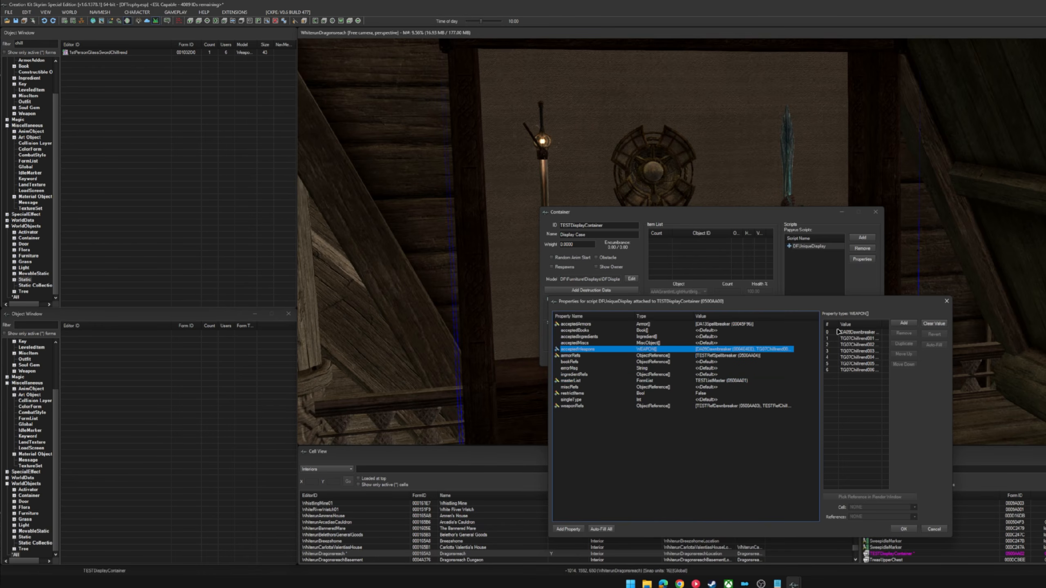
click(744, 434)
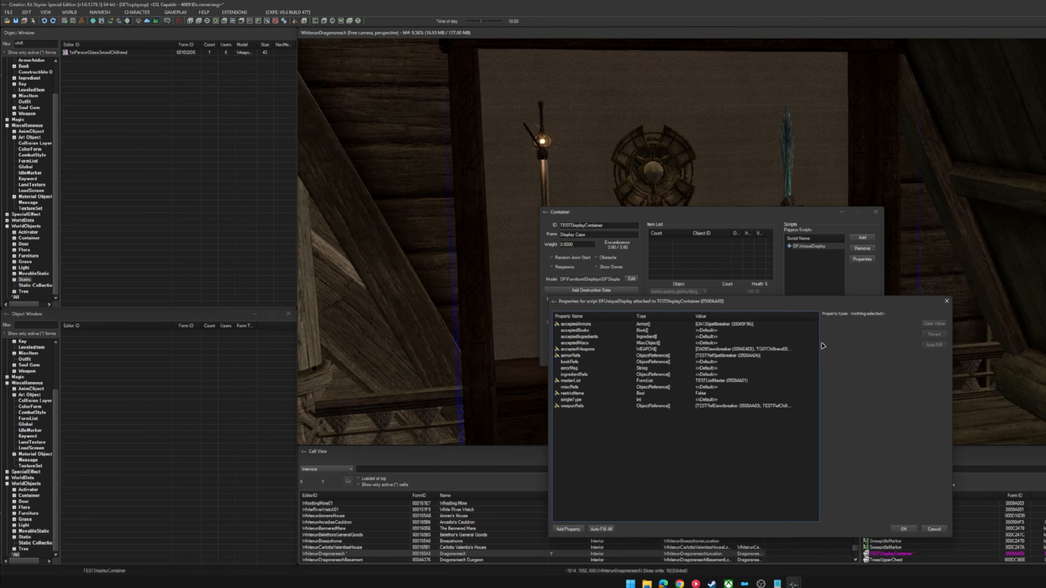
Step: Review the unused acceptedBooks, acceptedIngredients, acceptedMiscs and ingredientRefs properties of the display script
click(590, 331)
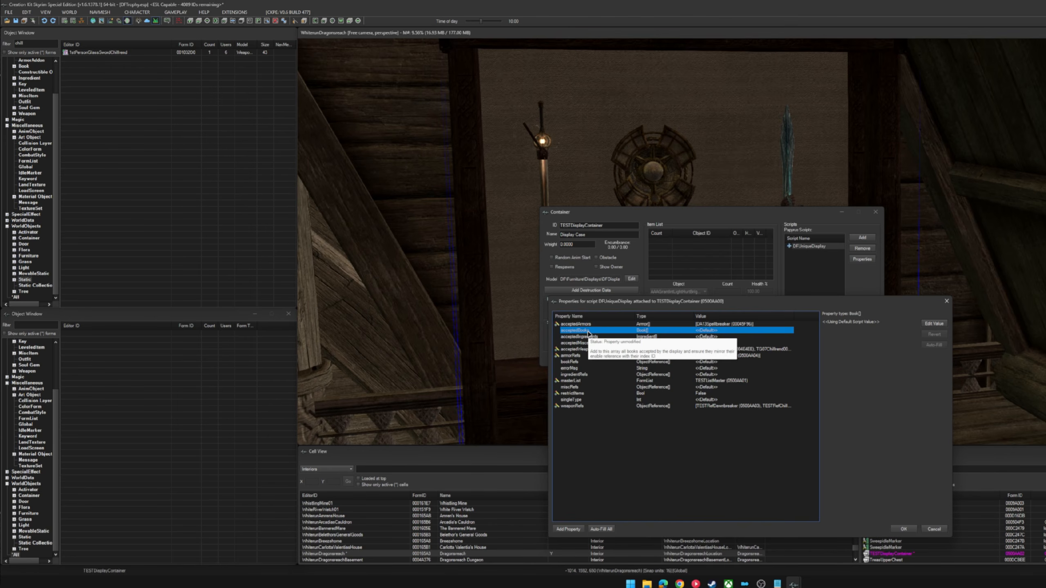
click(588, 337)
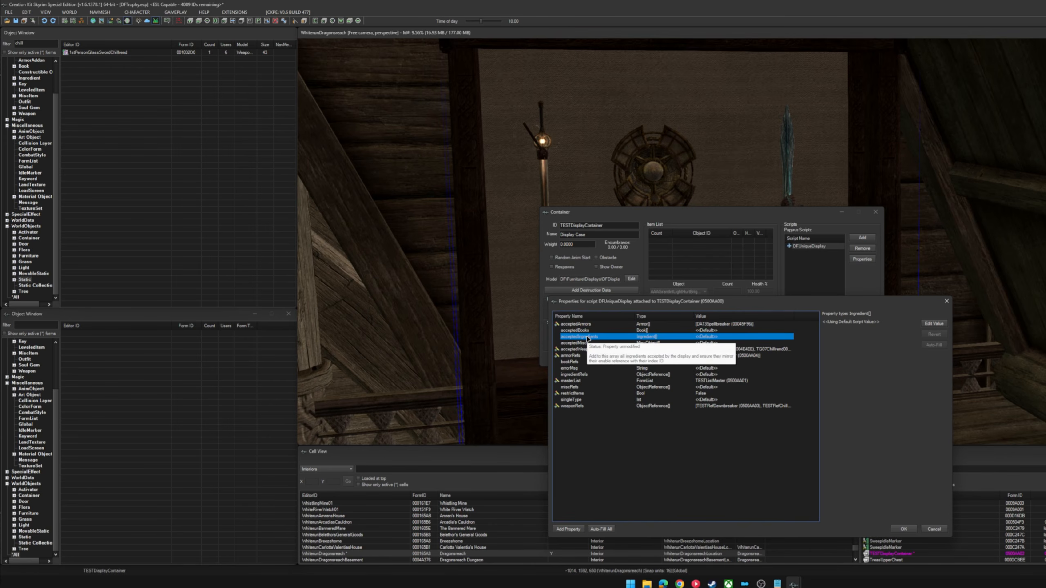
click(584, 343)
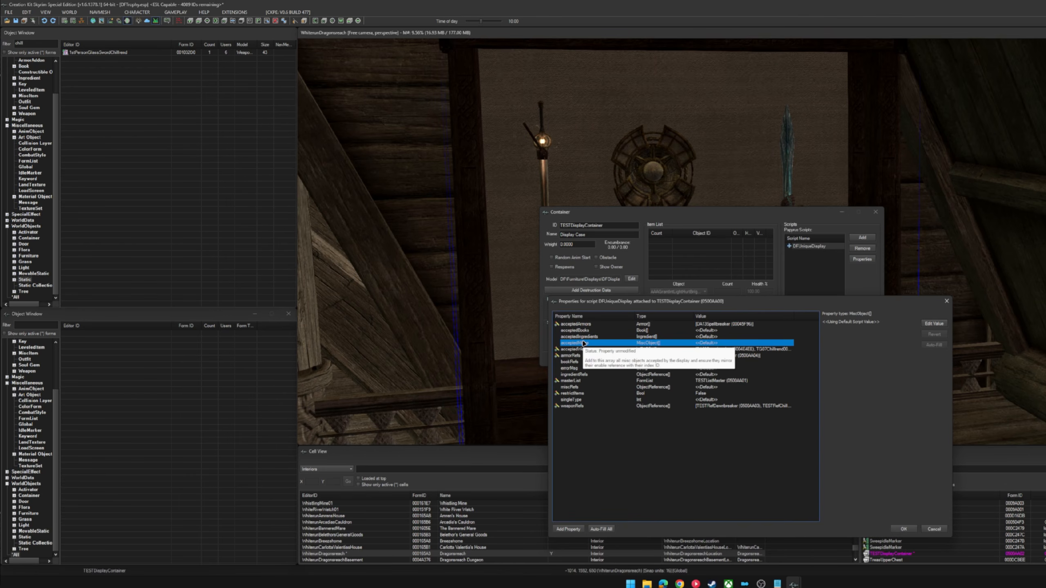
click(575, 374)
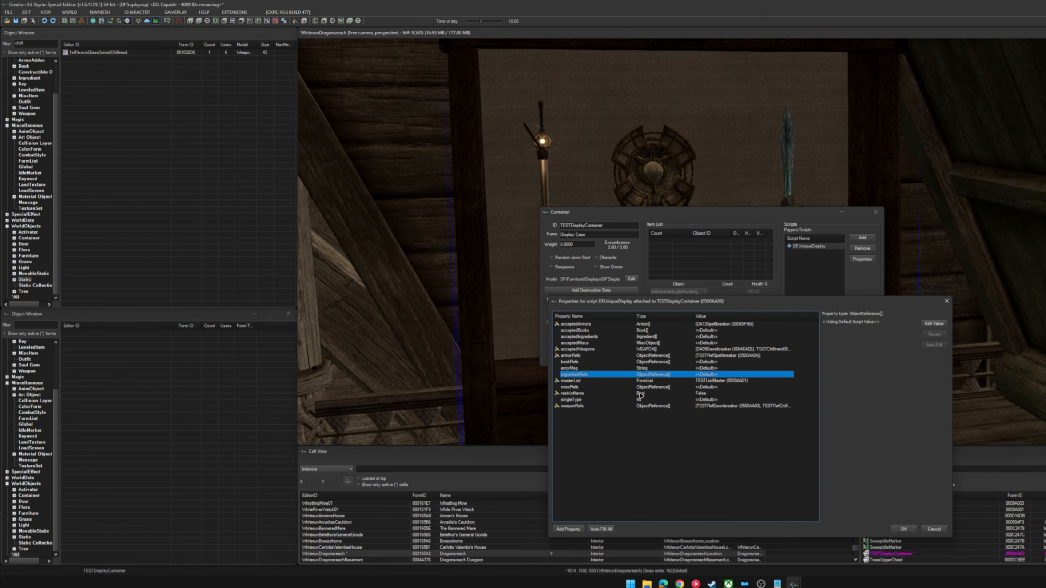
click(629, 437)
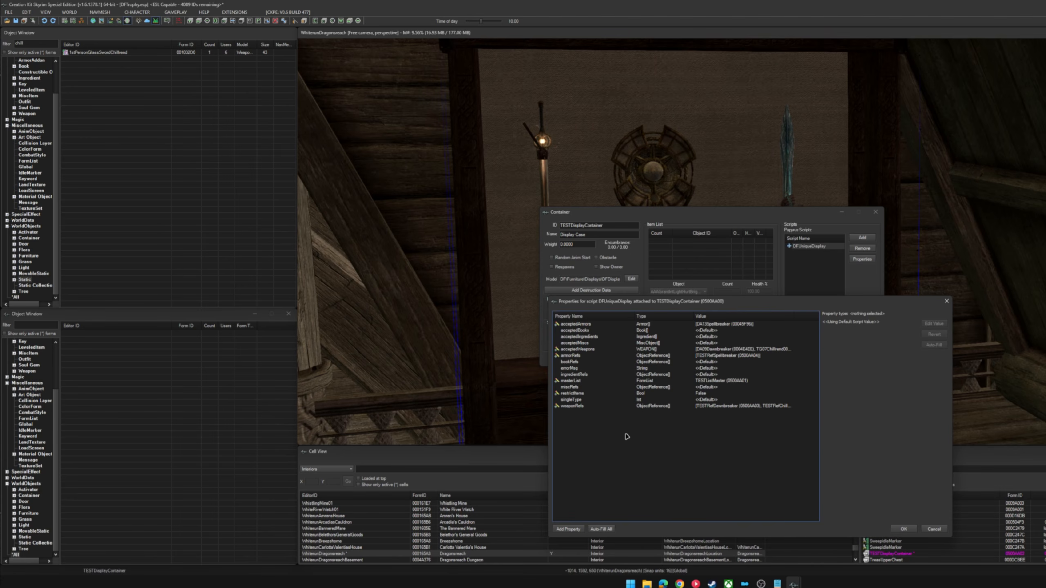
Step: Accept the script properties through the container and reference dialogs, and try to save the plugin
click(904, 529)
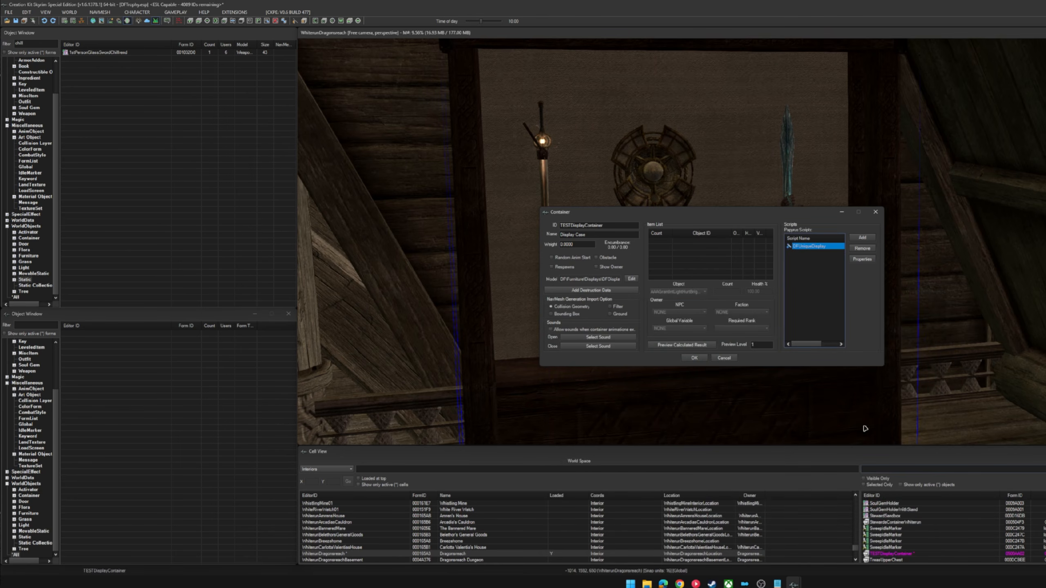
click(694, 358)
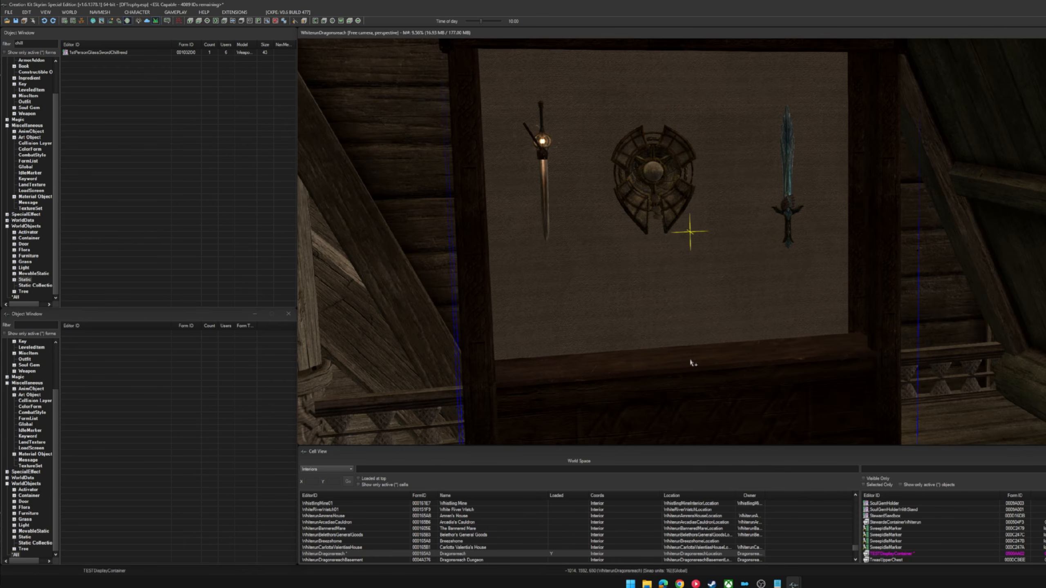
click(16, 21)
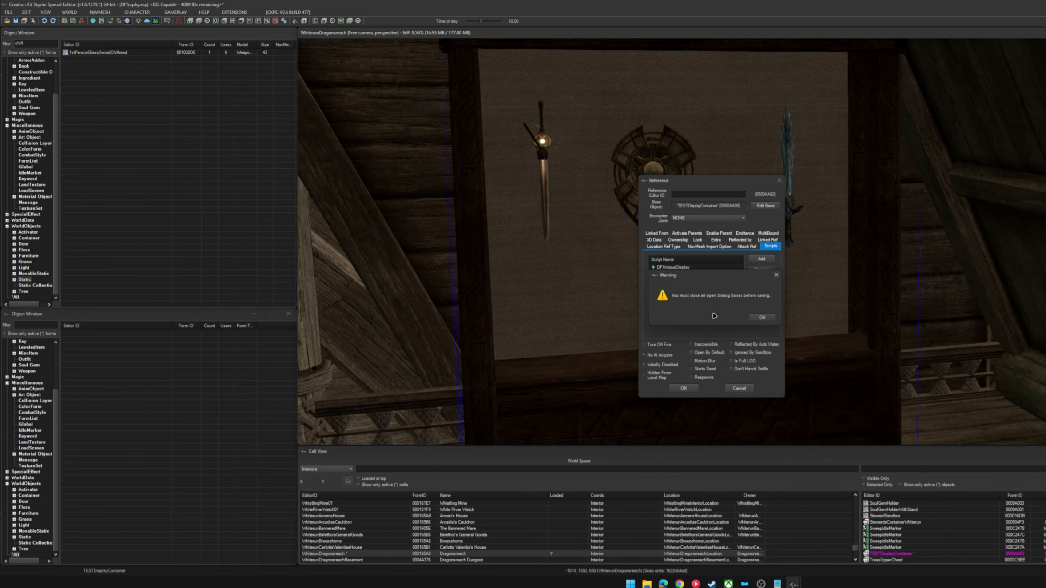
click(763, 317)
click(683, 388)
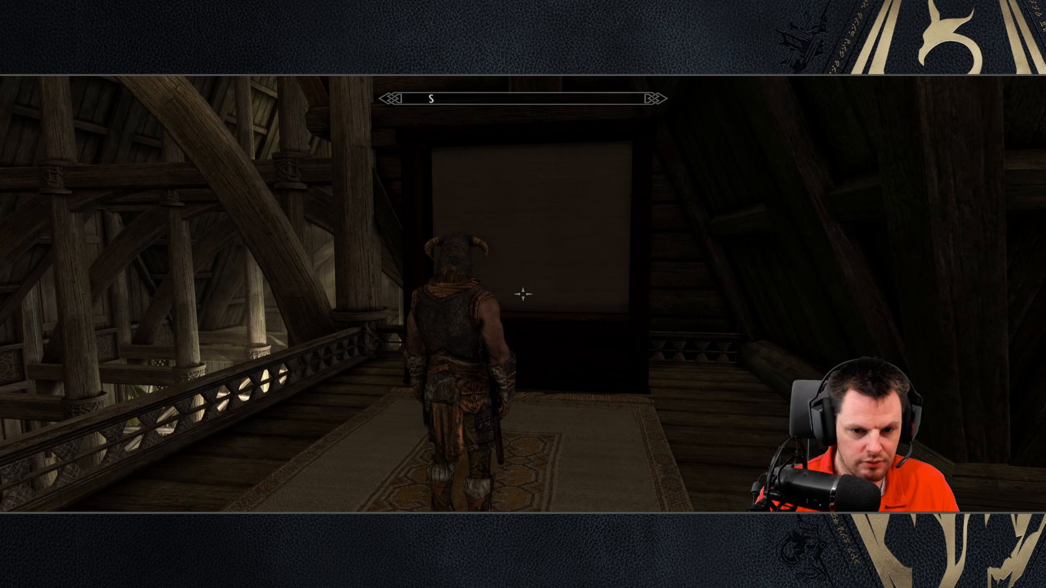
Step: Switch to Skyrim, open the display case, and store Chillrend and Dawnbreaker from the player's weapons in it
key(w)
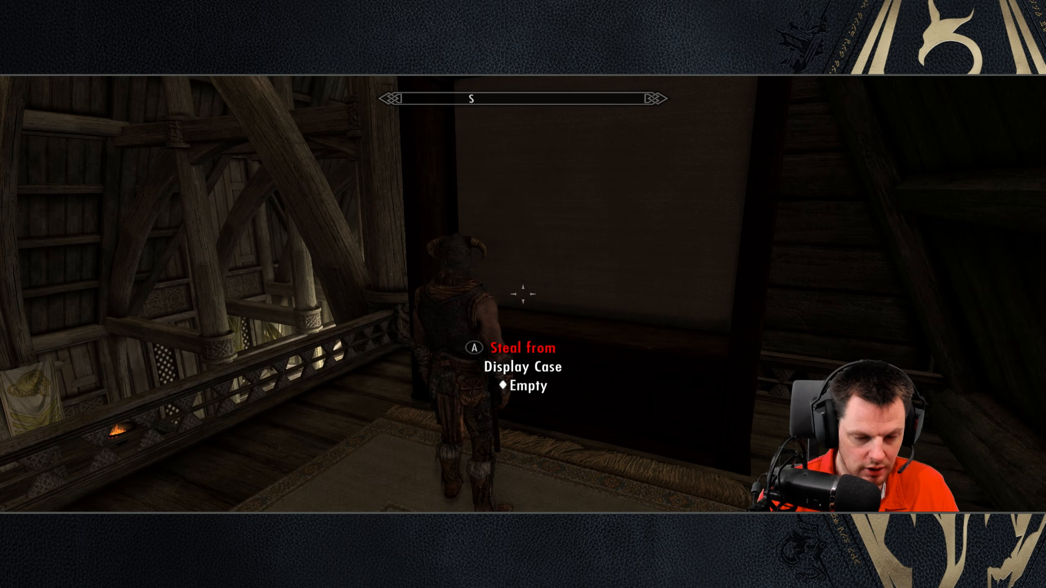
key(e)
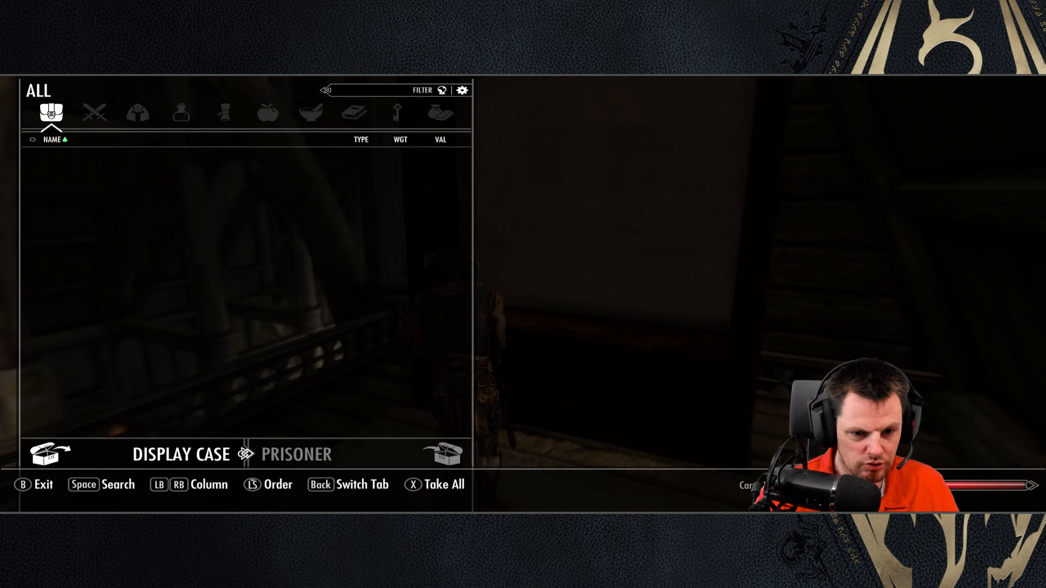
key(alt)
key(Right)
key(Down)
key(Down)
key(Down)
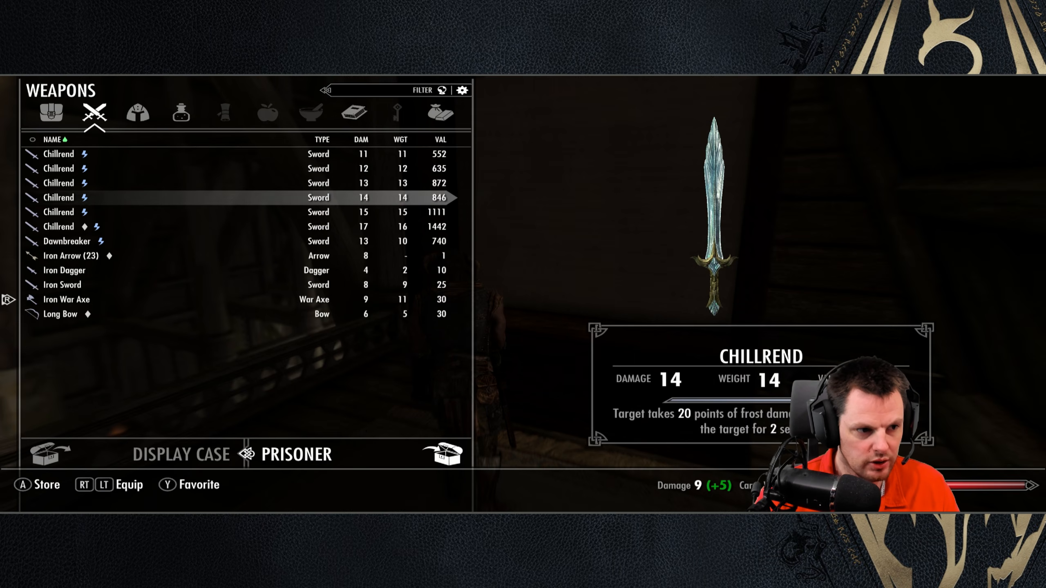
key(Down)
key(Down)
key(Down)
Step: Store Spellbreaker from the player's apparel in the display case, and reopen the case after viewing the mounted items
key(Right)
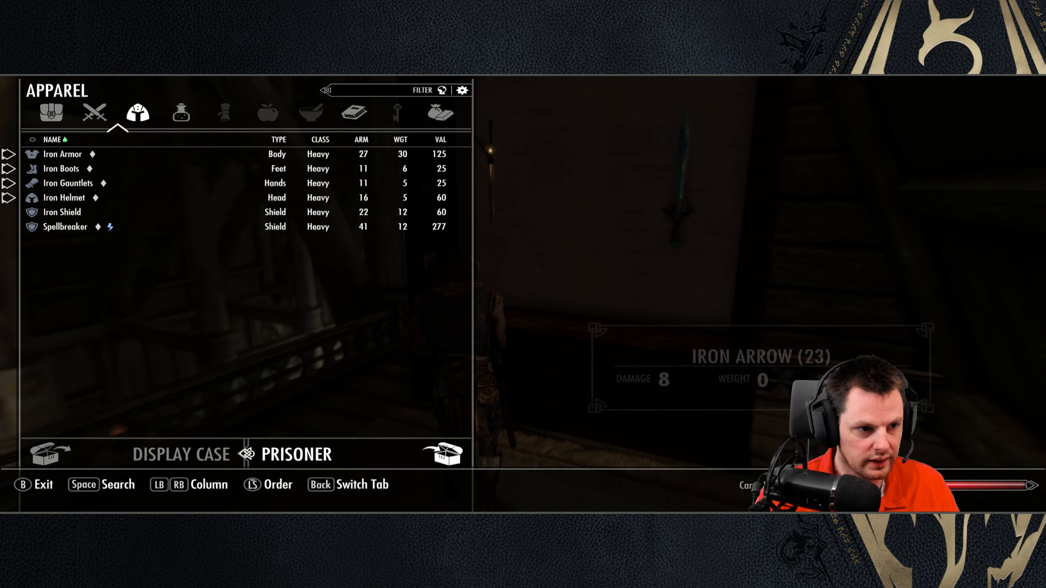
key(Down)
key(Down)
key(Down)
key(Down)
key(Down)
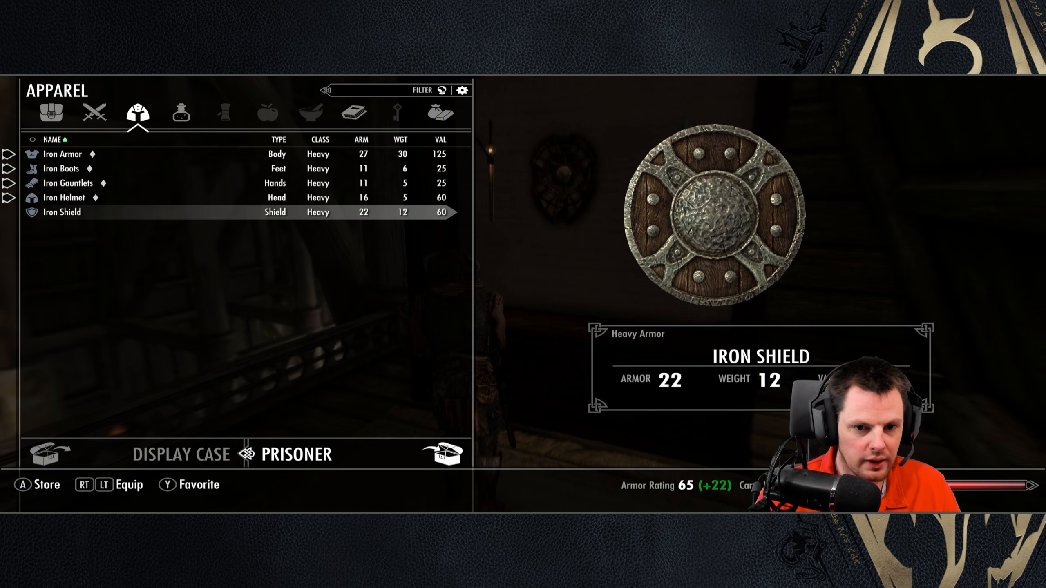
key(Tab)
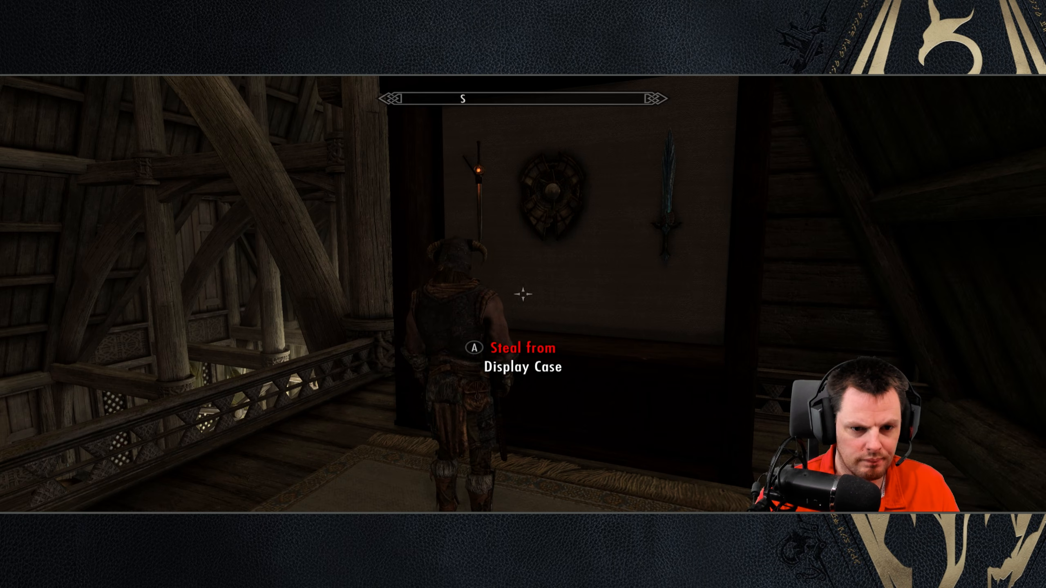
key(e)
key(r)
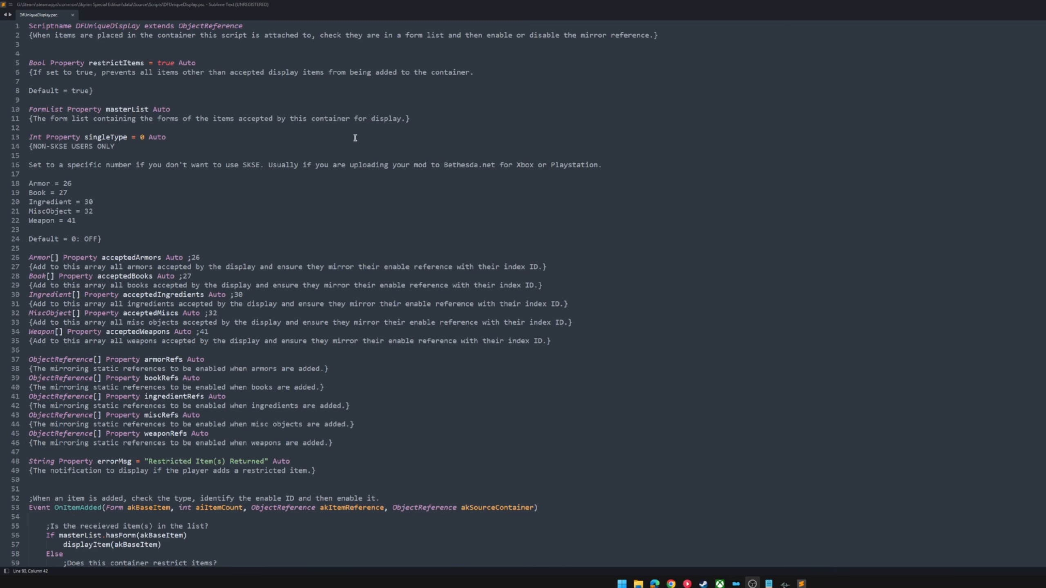
Step: Switch to Sublime Text and examine the DFUniqueDisplay script's properties, its OnItemAdded and OnItemRemoved events, and the displayItem function
drag(336, 471, 30, 62)
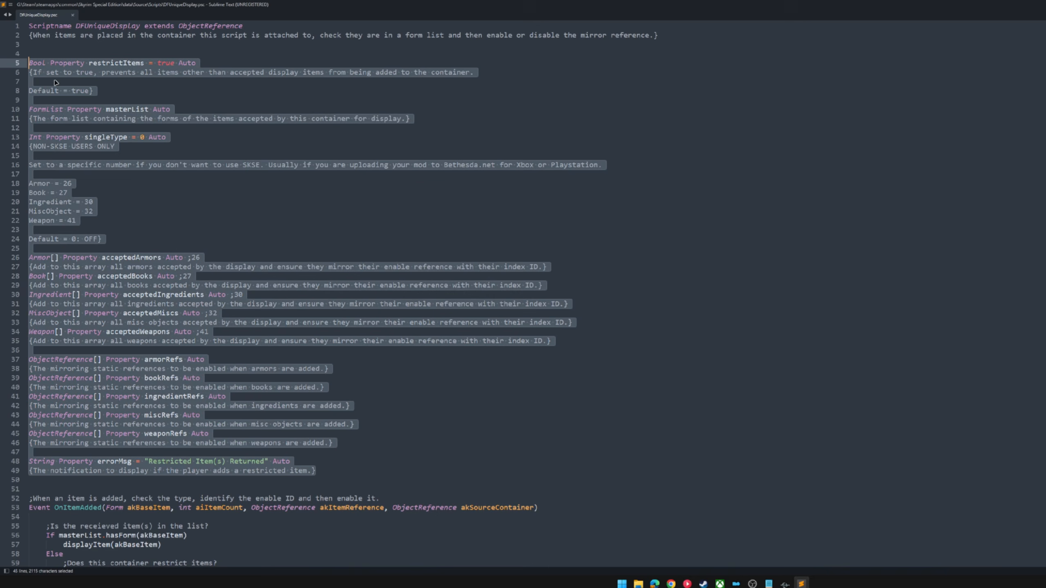
click(127, 94)
scroll(151, 141, down, 10)
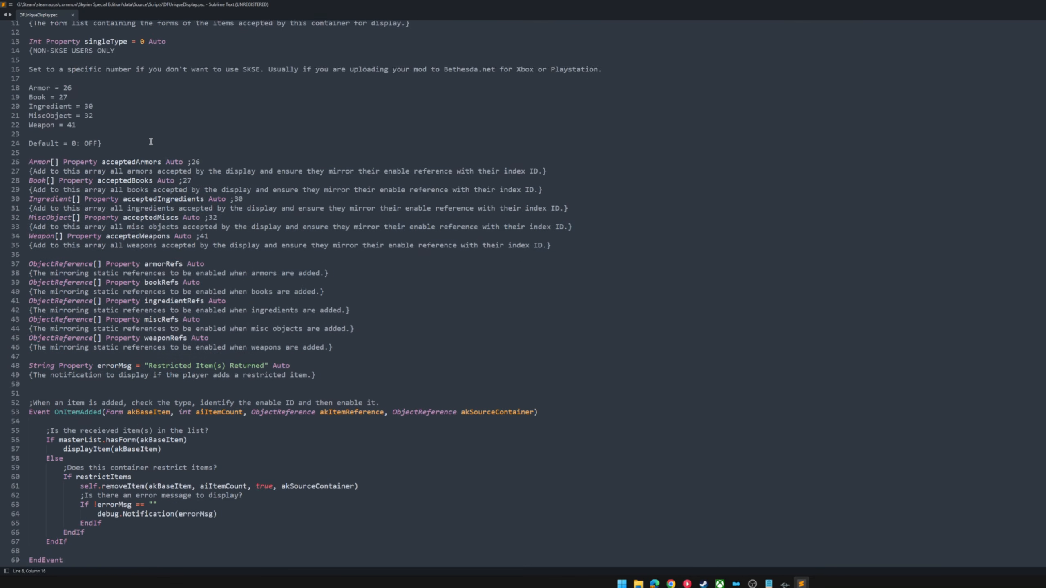
scroll(151, 141, down, 6)
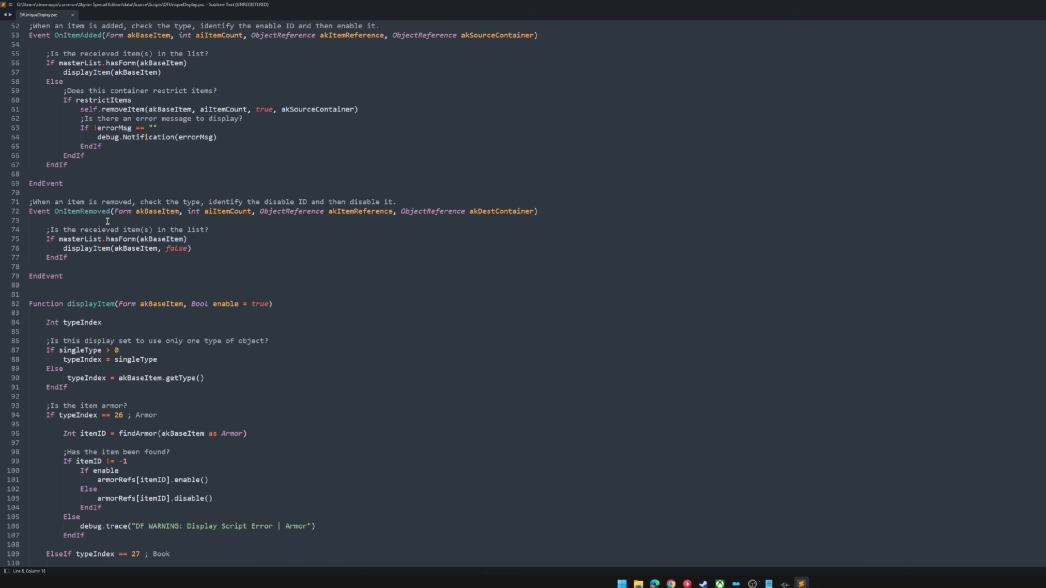
Step: Examine the OnItemAdded event's masterList check, displayItem call, restrictItems condition, removeItem call, and errorMsg notification
scroll(107, 221, up, 1)
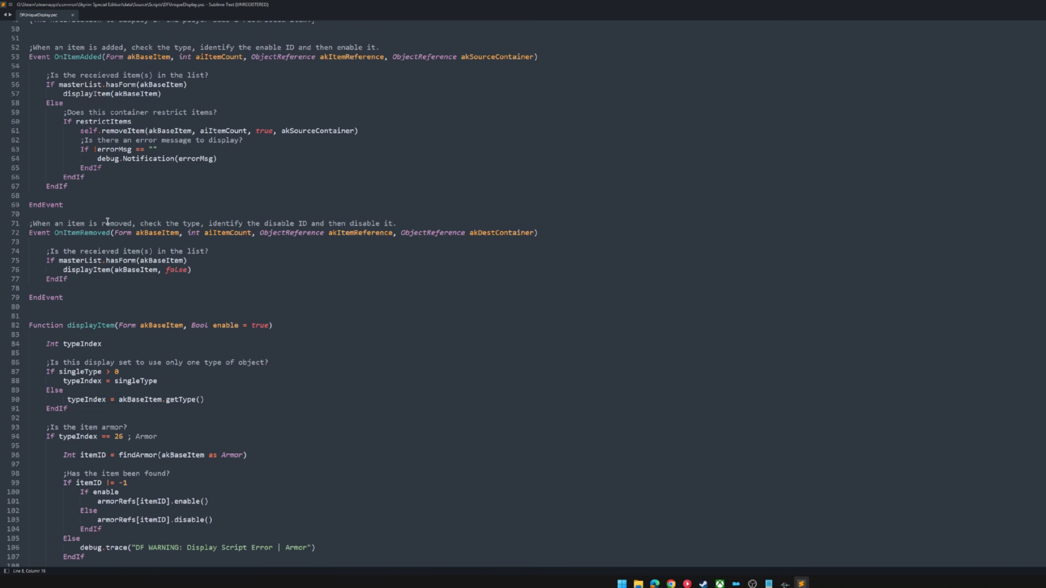
click(211, 82)
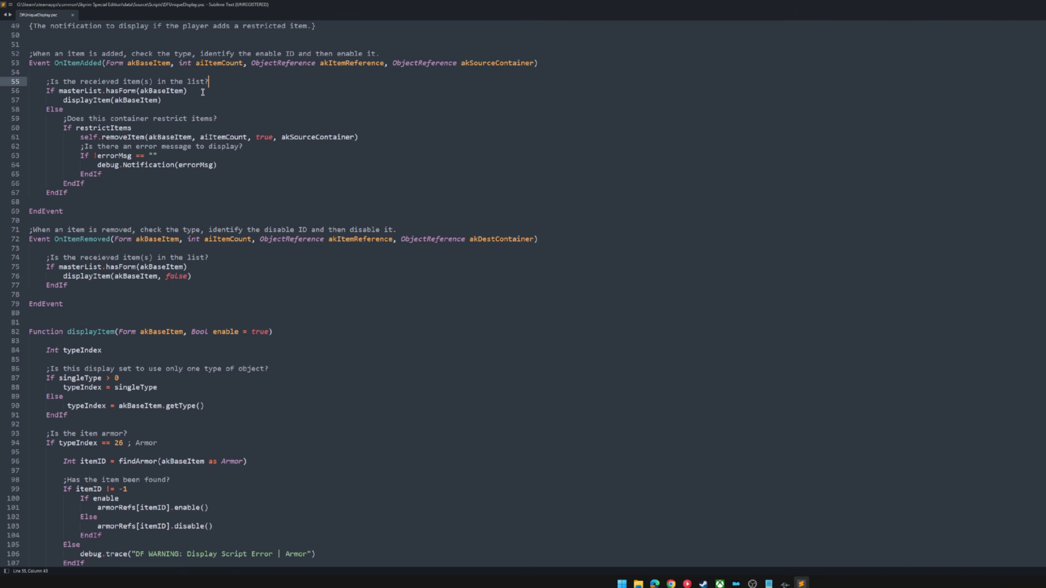
drag(217, 164, 46, 81)
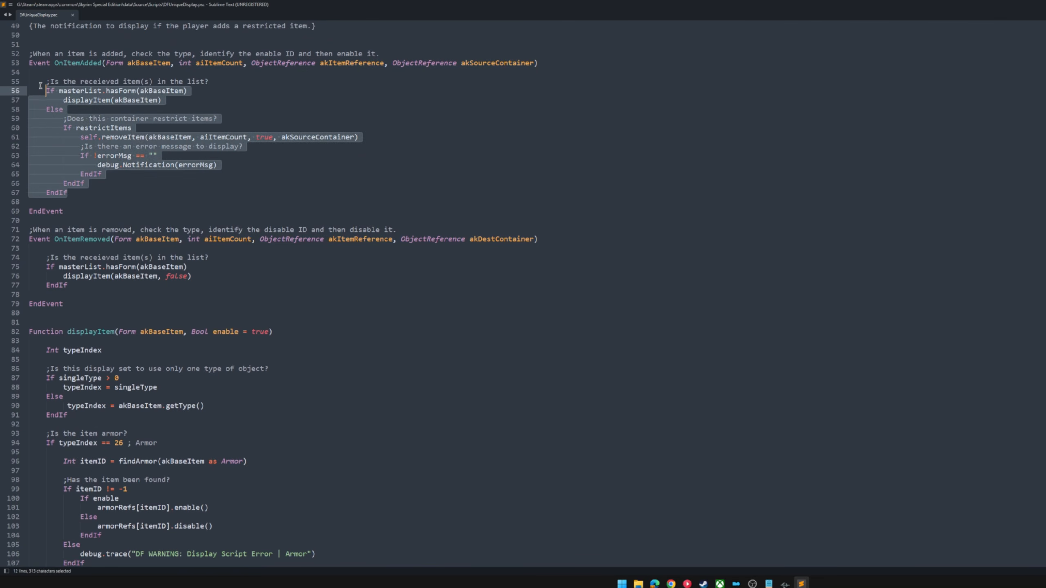
click(203, 89)
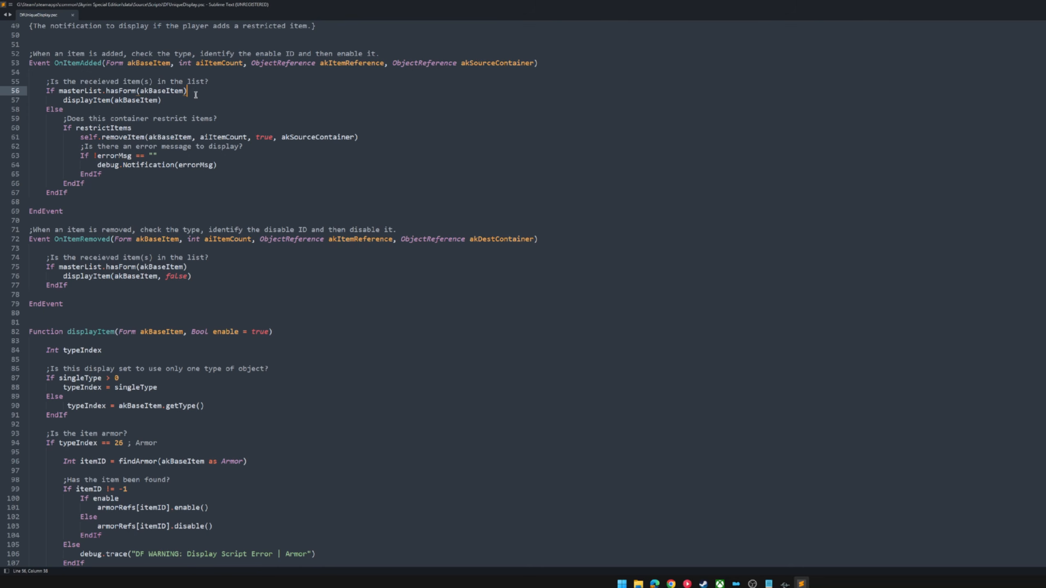
click(154, 128)
drag(217, 165, 149, 156)
click(161, 156)
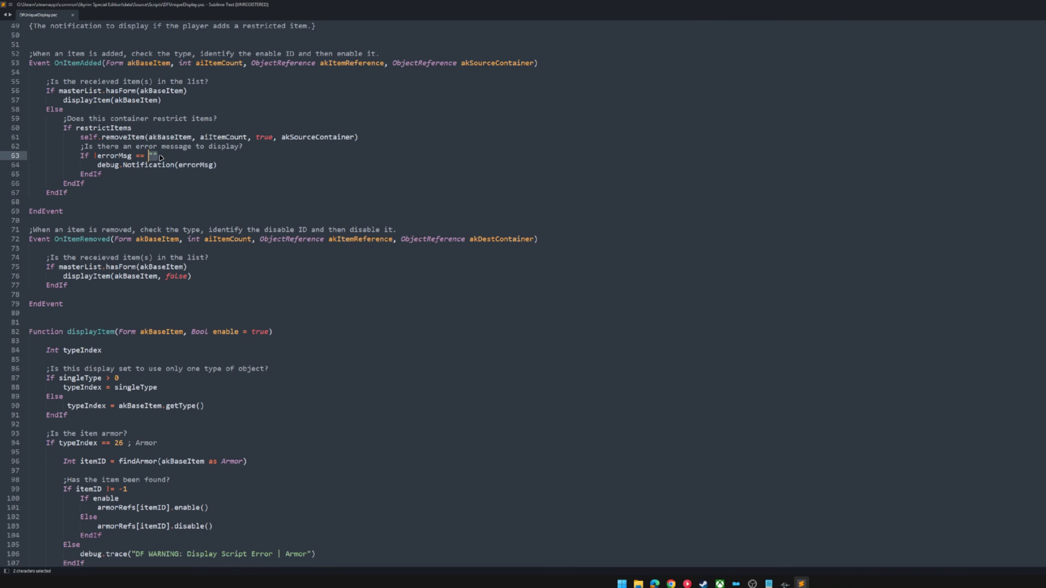
drag(217, 165, 97, 165)
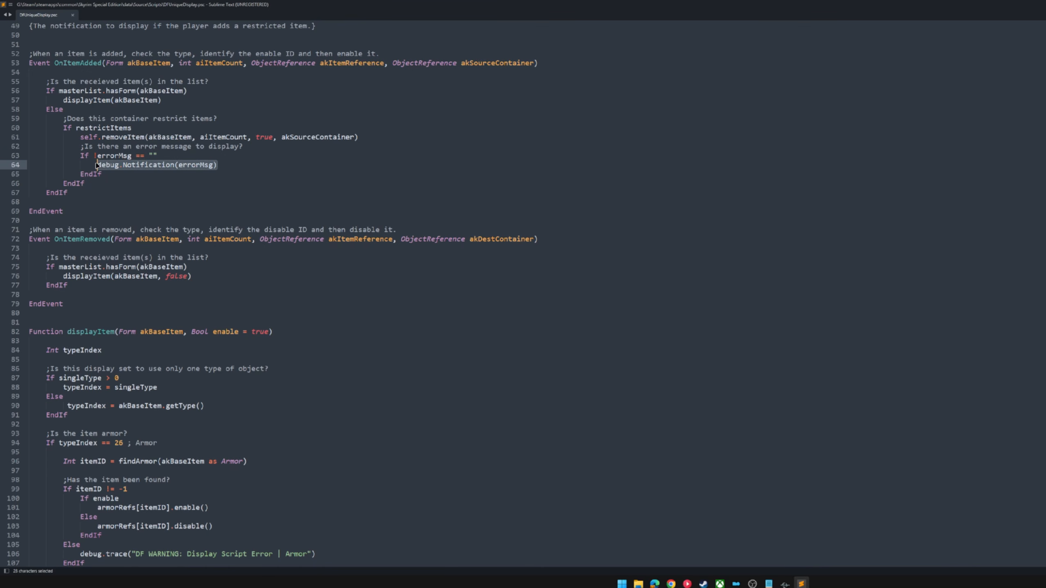
click(105, 137)
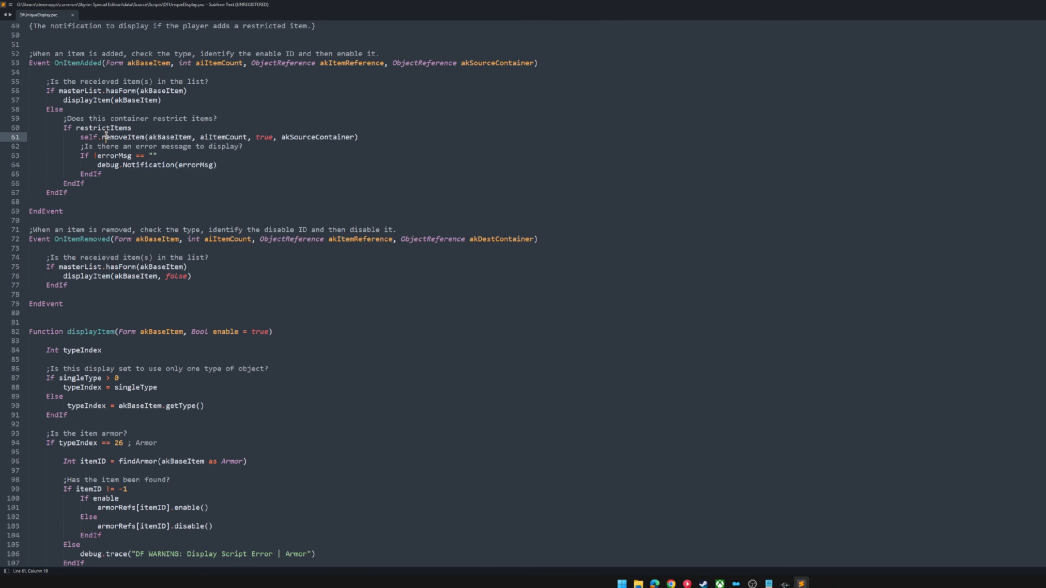
drag(173, 100, 63, 100)
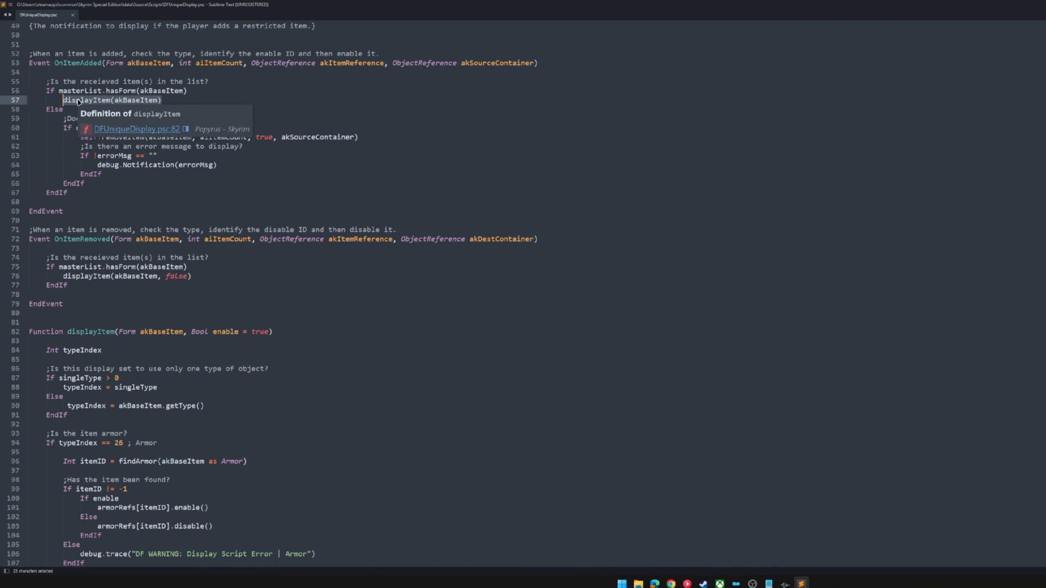
click(79, 101)
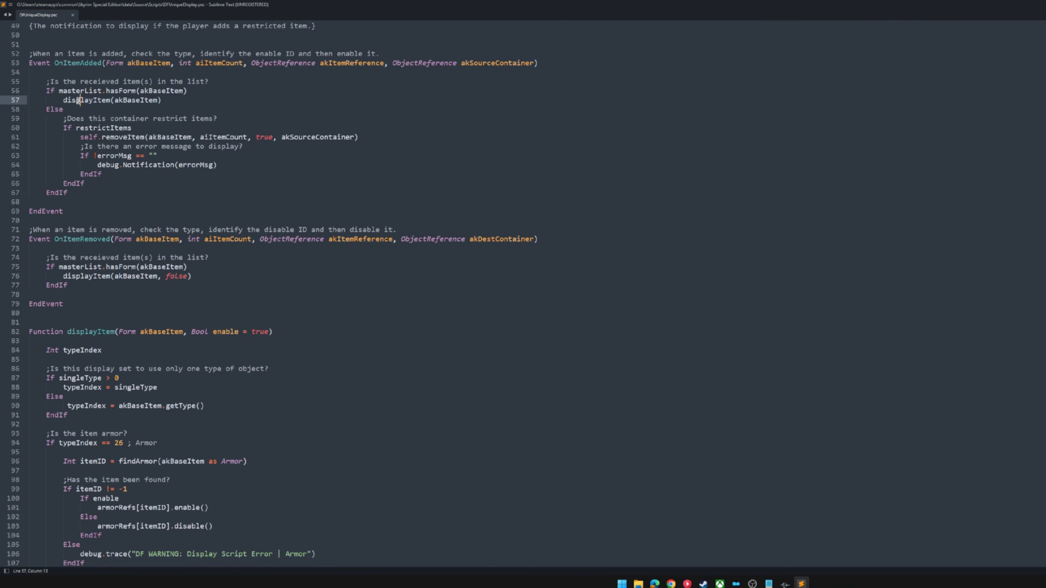
mouse_move(86, 96)
Step: Examine the masterList check and the displayItem call in the OnItemRemoved event
click(93, 239)
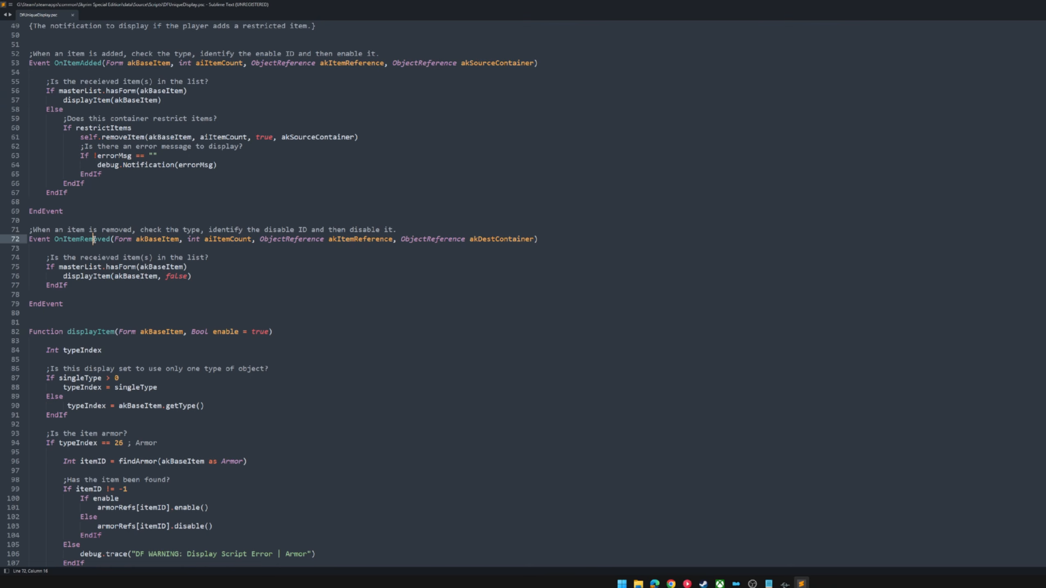
drag(68, 285, 45, 257)
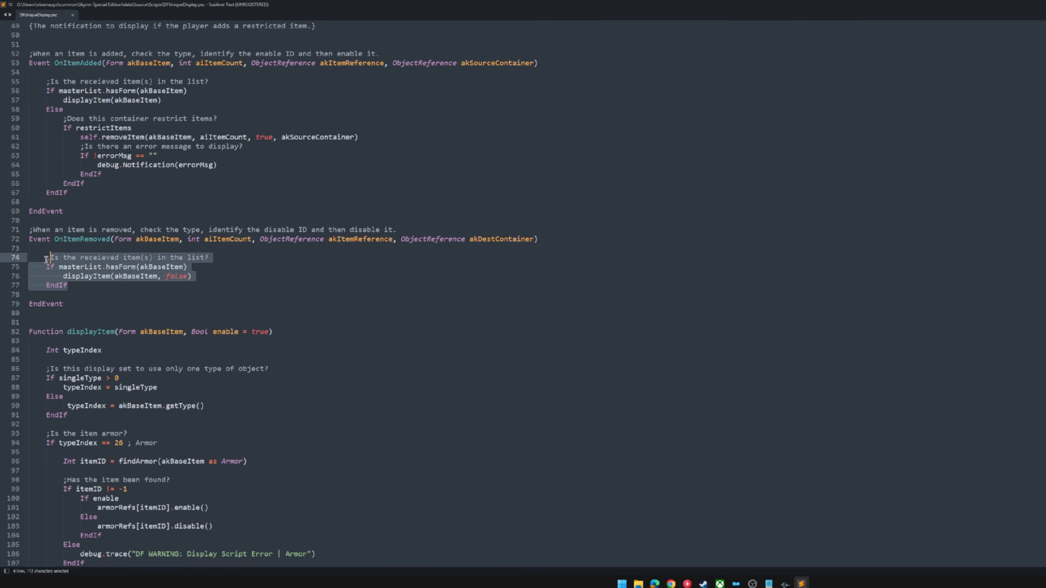
click(69, 266)
click(198, 267)
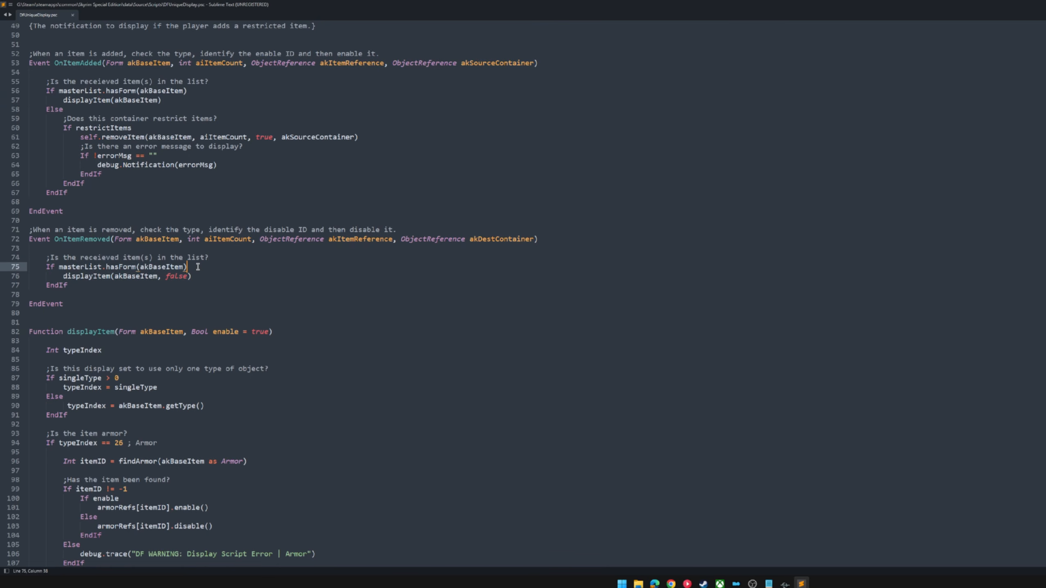
click(206, 279)
Step: Examine the typeIndex declaration and the singleType check at the start of the displayItem function
scroll(209, 277, down, 9)
scroll(206, 275, down, 1)
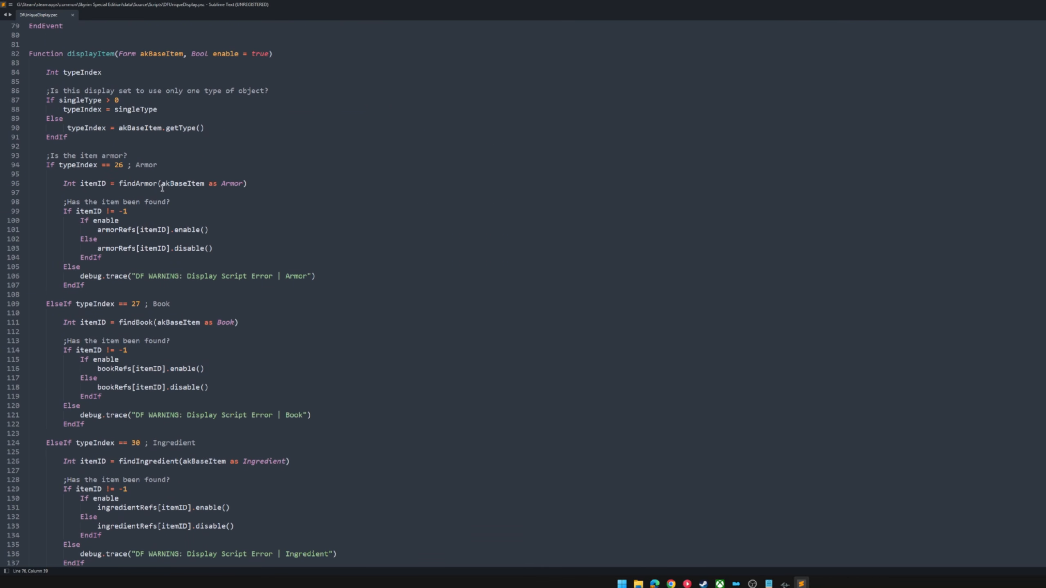
click(129, 69)
drag(121, 72, 44, 72)
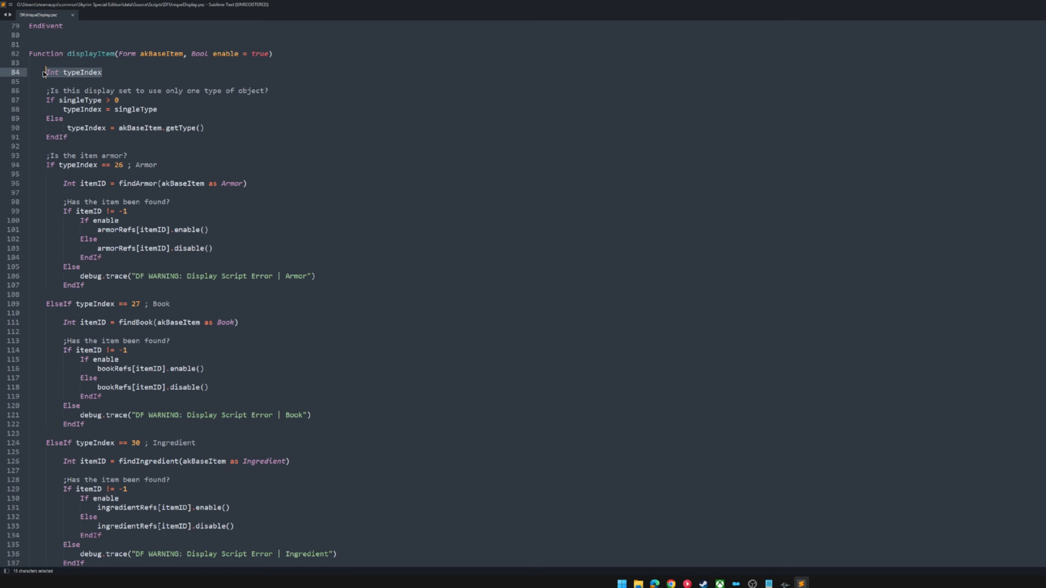
double_click(80, 71)
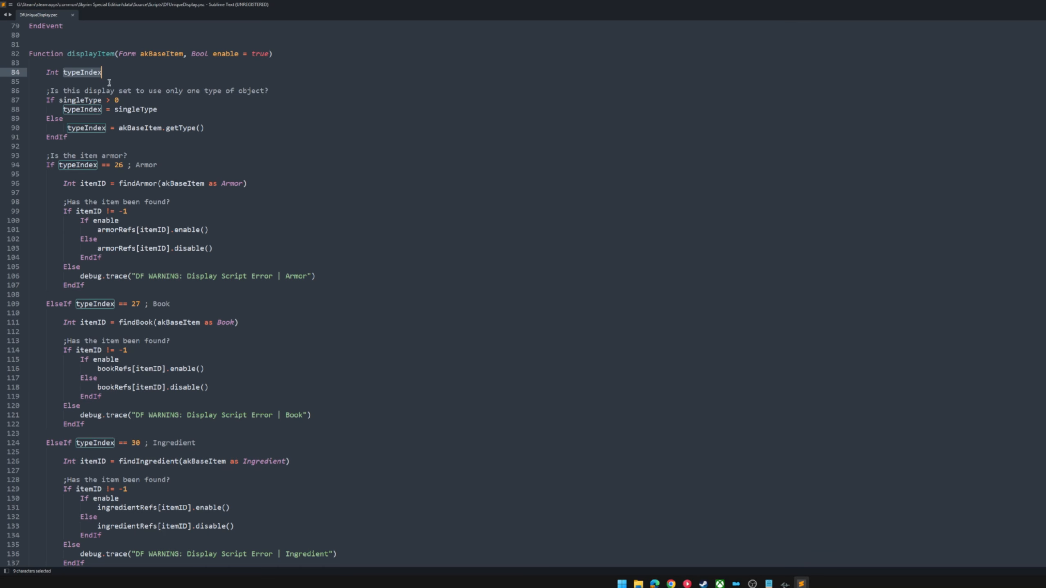
drag(78, 137, 46, 91)
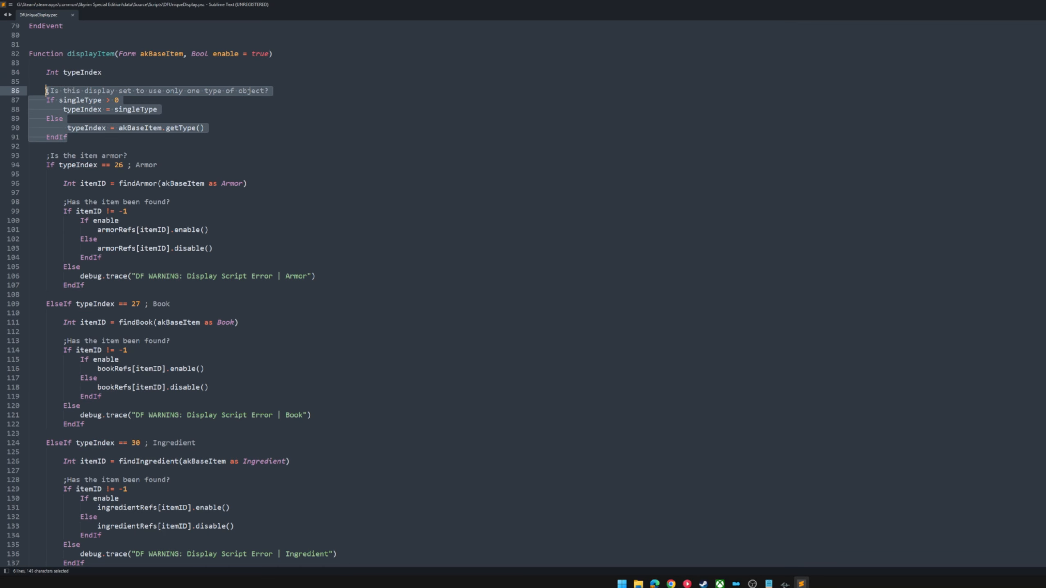
click(101, 137)
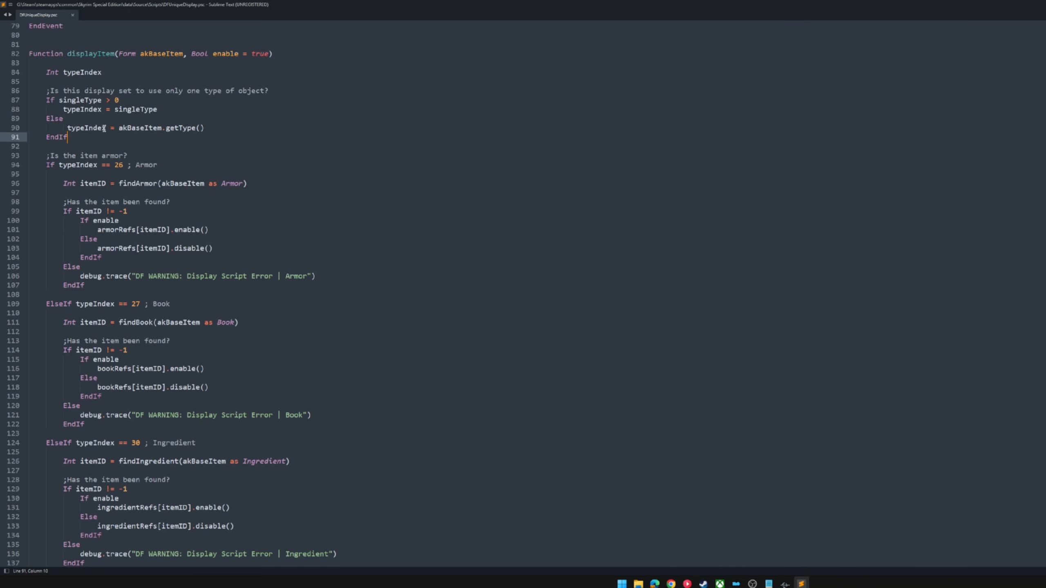
click(122, 101)
drag(123, 100, 115, 99)
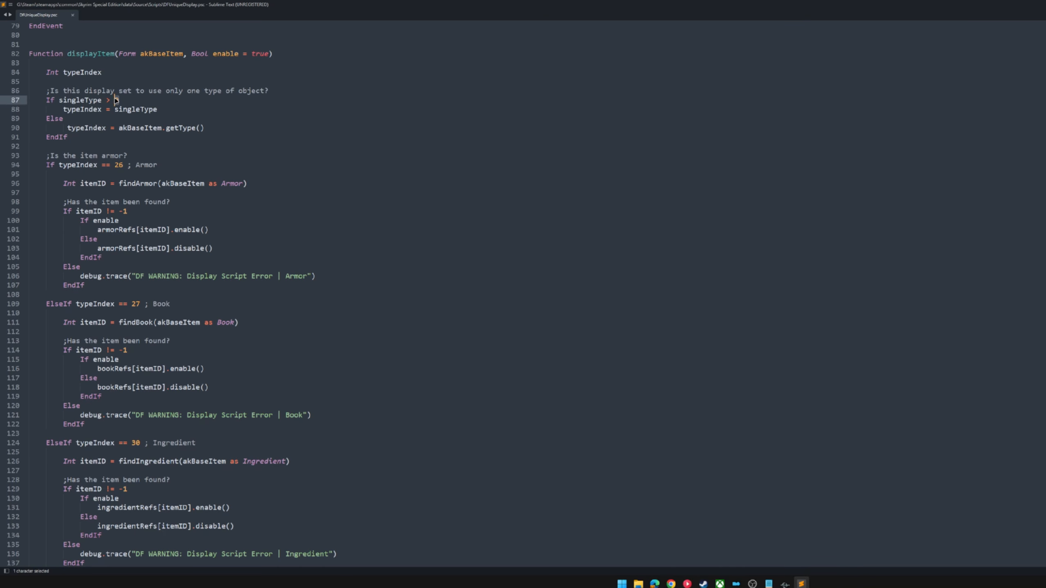
click(123, 100)
click(166, 110)
Step: Examine how displayItem assigns typeIndex from singleType or from akBaseItem.getType()
click(138, 99)
double_click(95, 109)
double_click(129, 111)
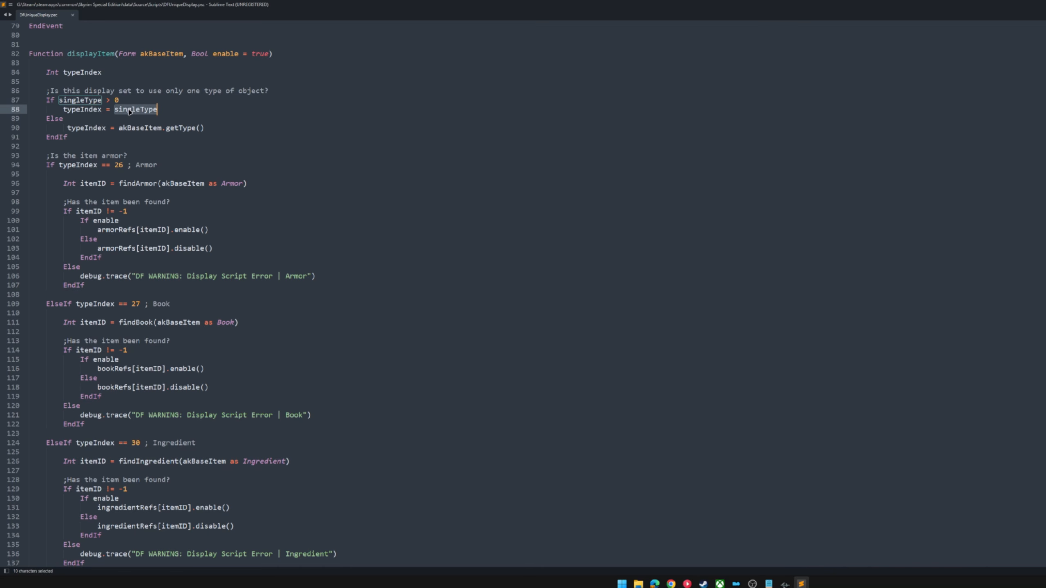
click(207, 129)
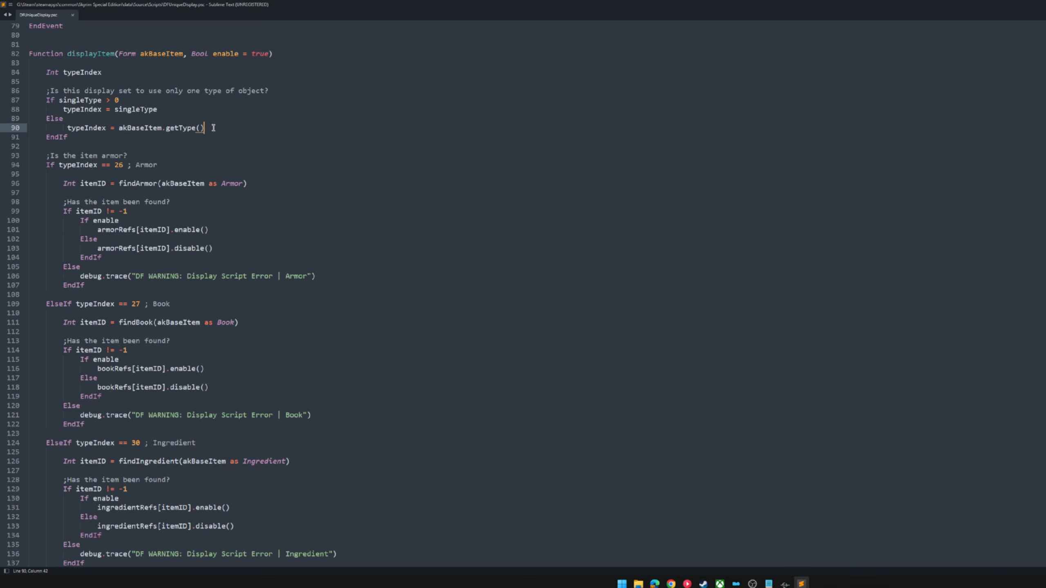
scroll(164, 145, down, 2)
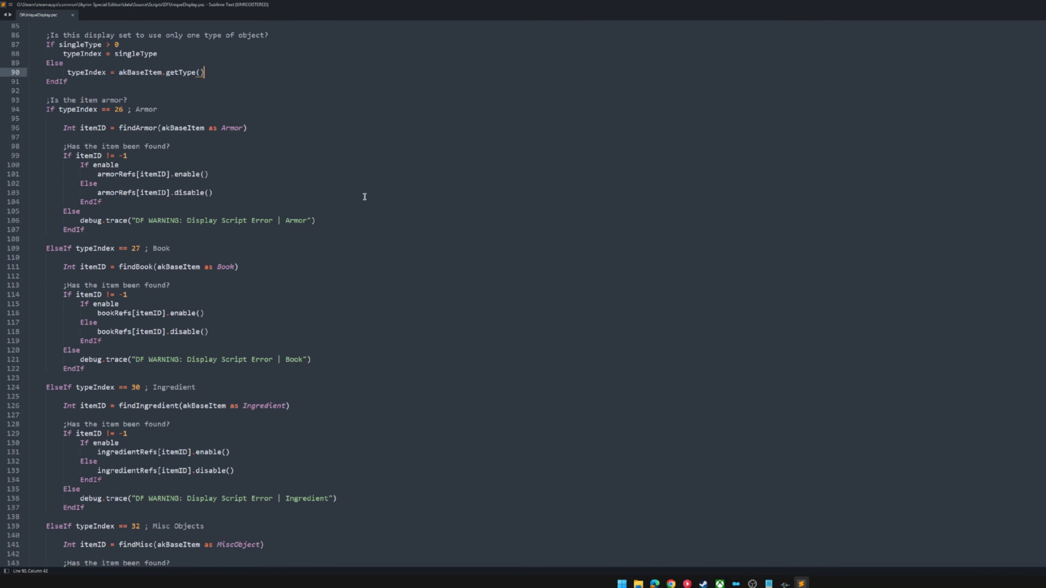
drag(204, 73, 166, 72)
click(175, 84)
click(153, 96)
Step: Examine the typeIndex branches for the item types and the findArmor call in the armor branch
drag(159, 110, 46, 108)
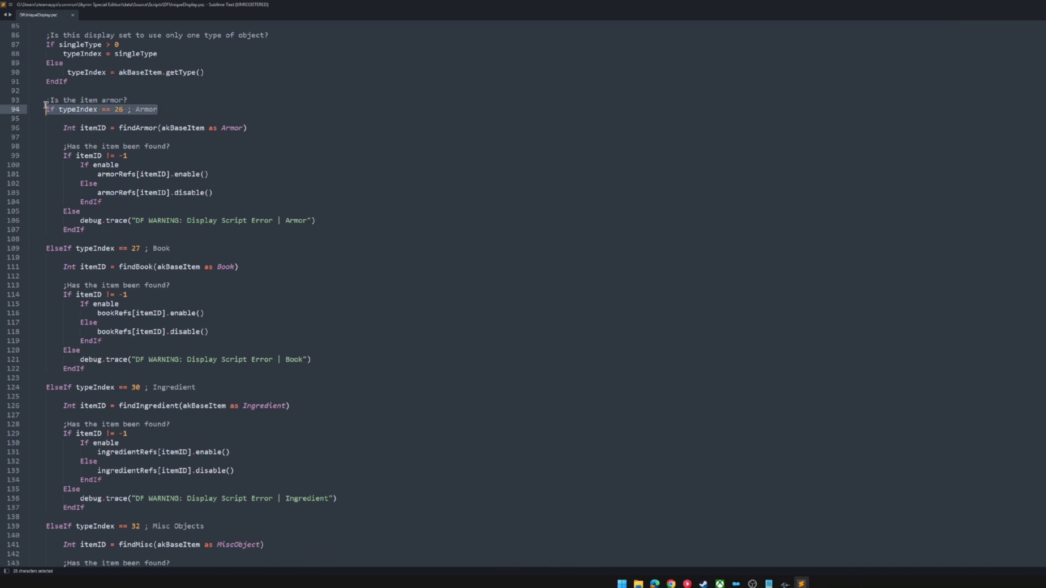
scroll(89, 271, down, 5)
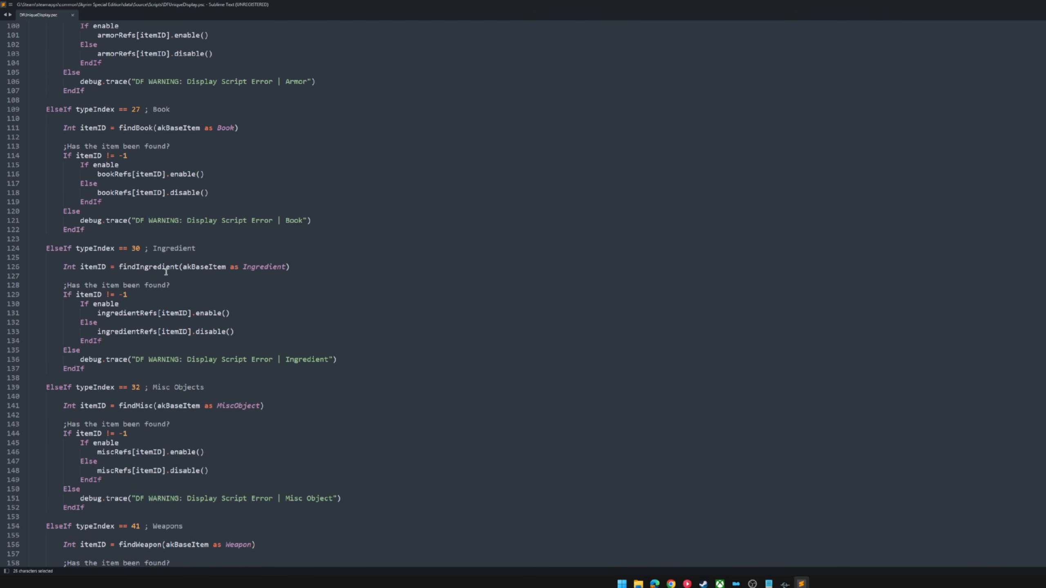
scroll(166, 272, up, 3)
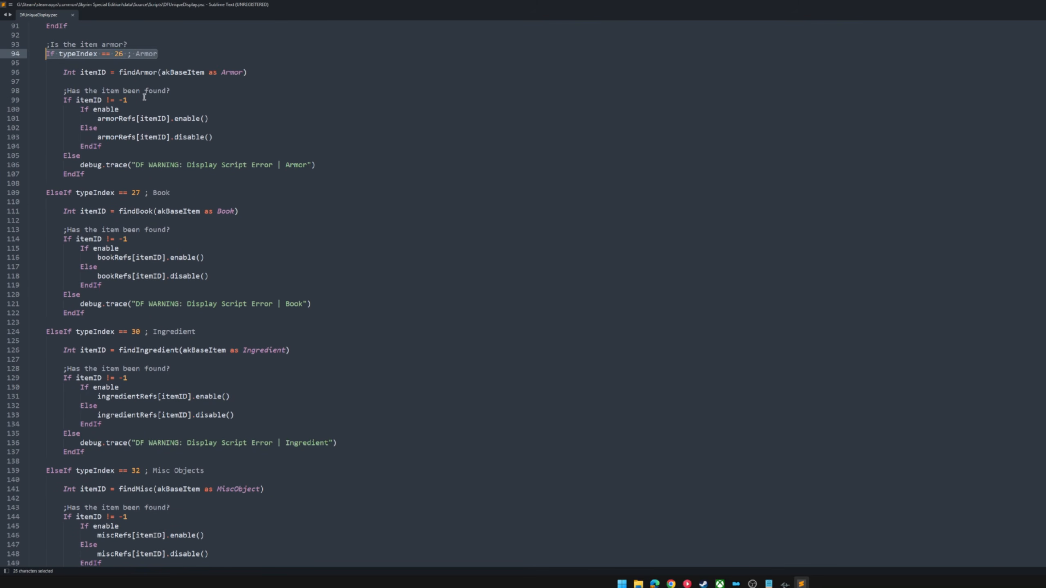
click(143, 71)
drag(274, 73, 59, 74)
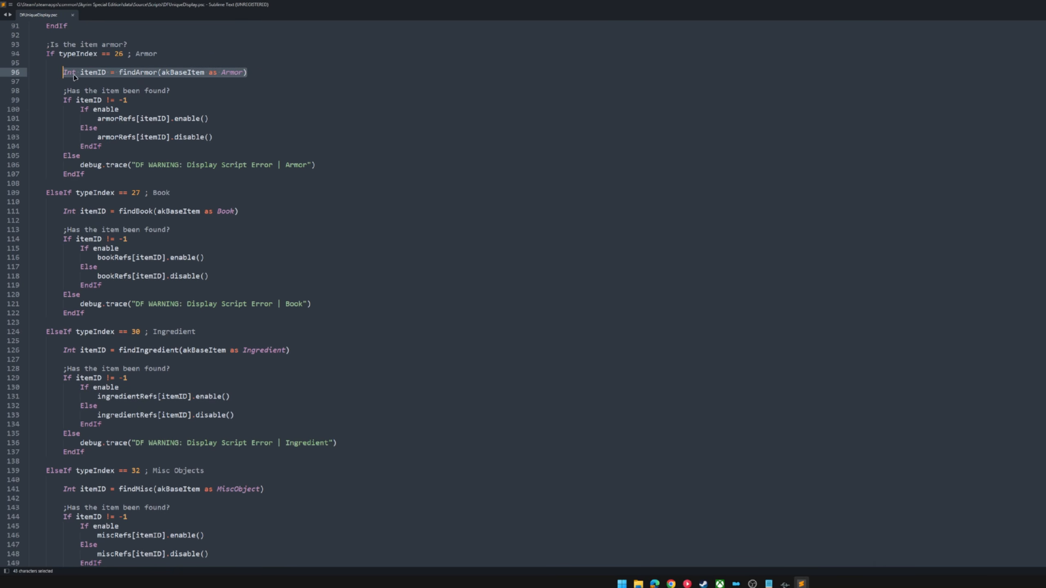
click(249, 71)
Step: Locate the find functions below displayItem and examine findArmor's loop through acceptedArmors and its return values
scroll(248, 71, down, 6)
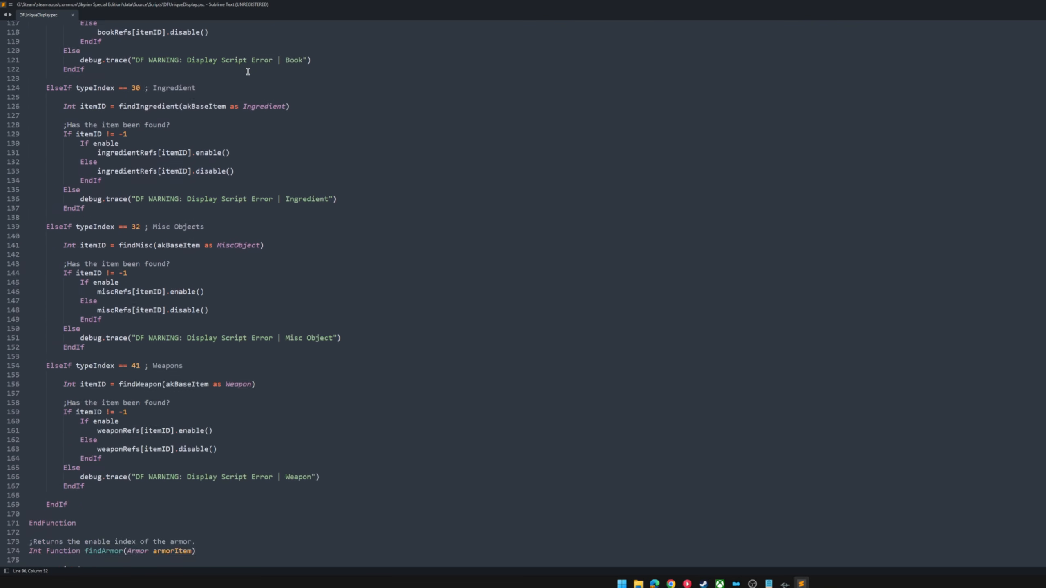
scroll(248, 71, down, 18)
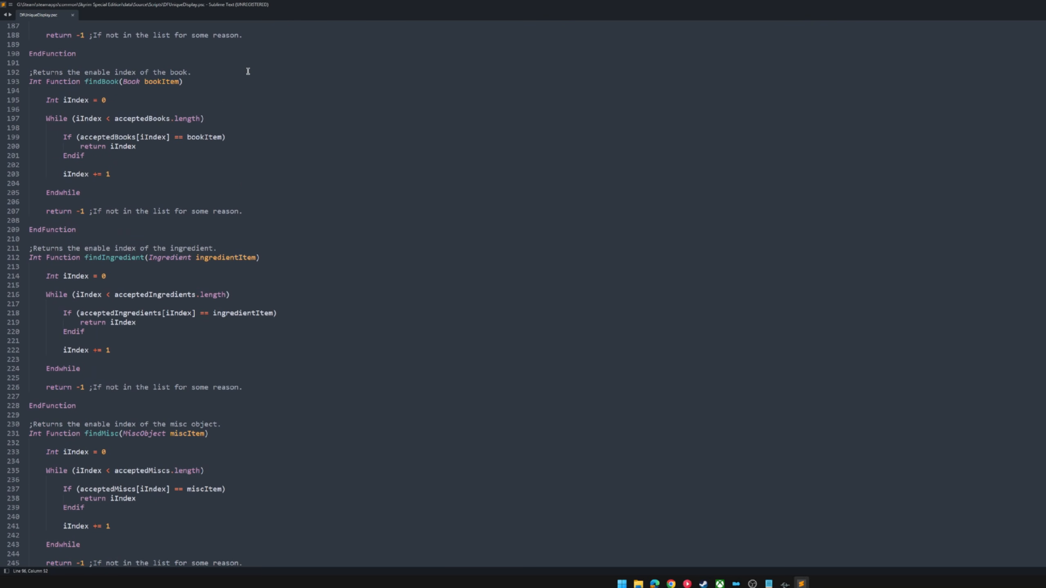
scroll(249, 71, up, 7)
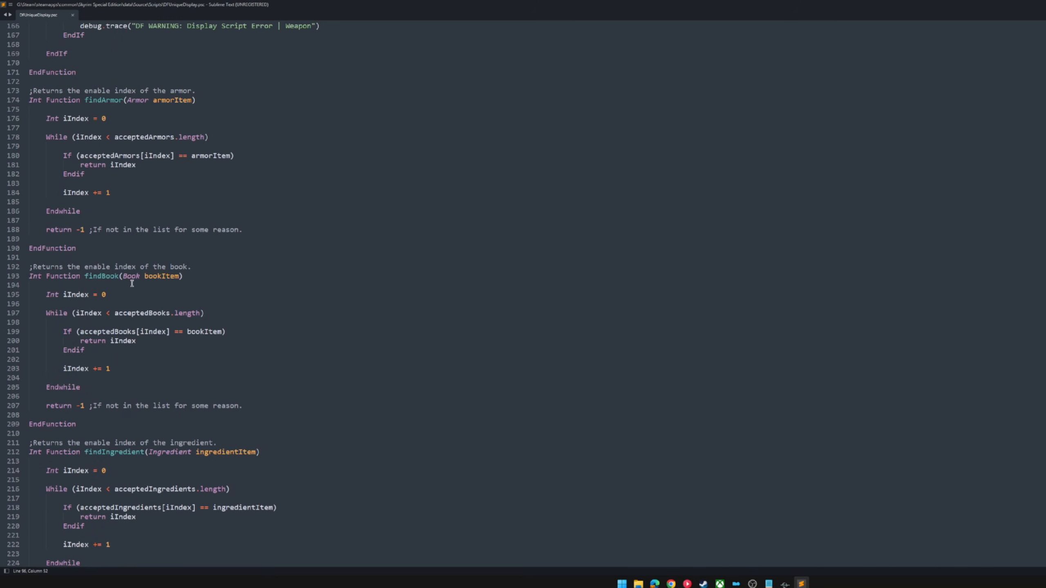
scroll(133, 283, up, 1)
scroll(137, 279, down, 1)
click(99, 249)
drag(268, 230, 45, 118)
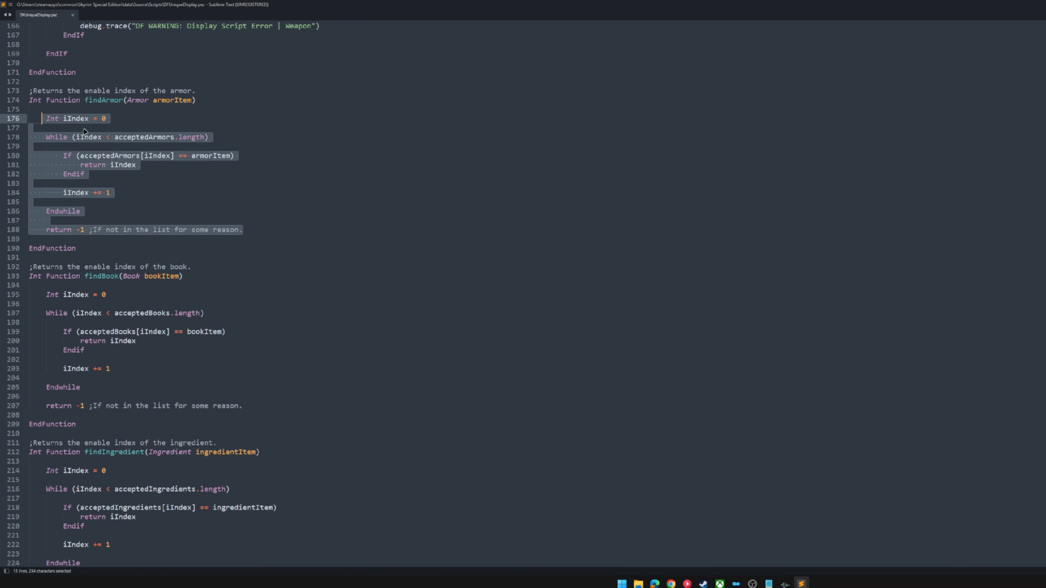
click(131, 120)
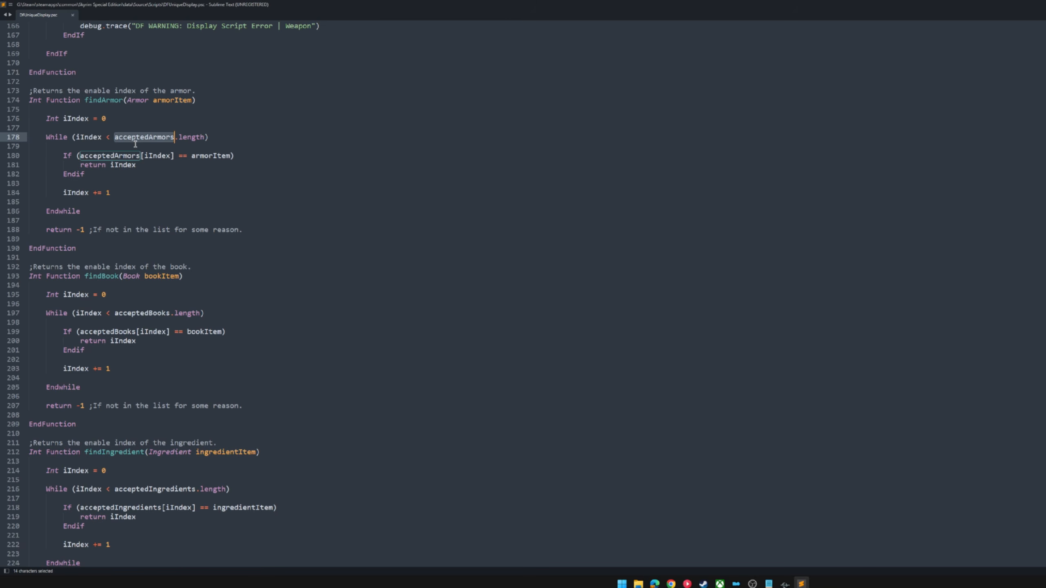
Step: Return to displayItem's armor branch and examine the itemID assignment, the check against -1, and the enable condition
scroll(136, 144, up, 20)
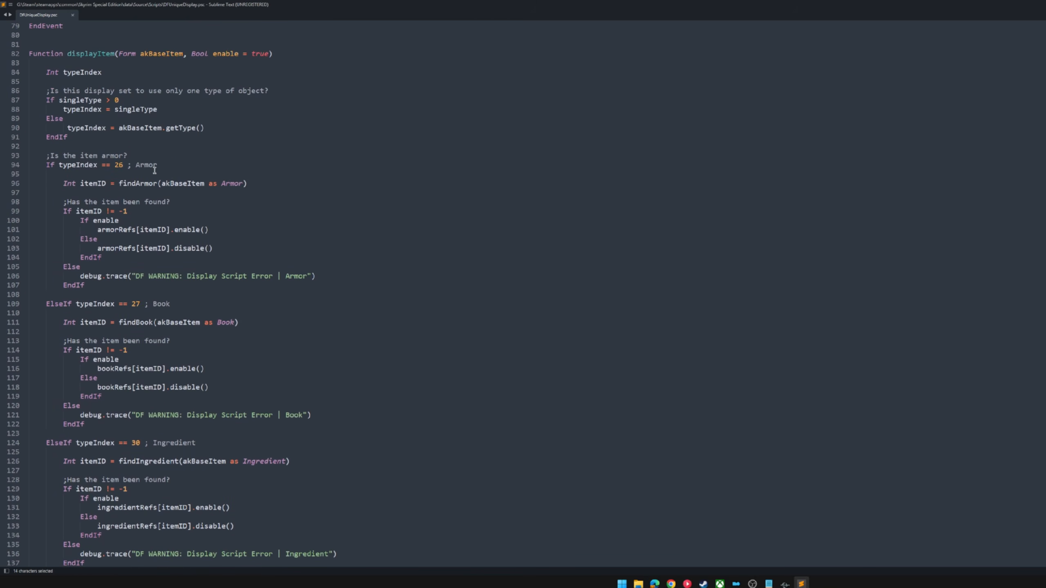
click(107, 184)
double_click(89, 185)
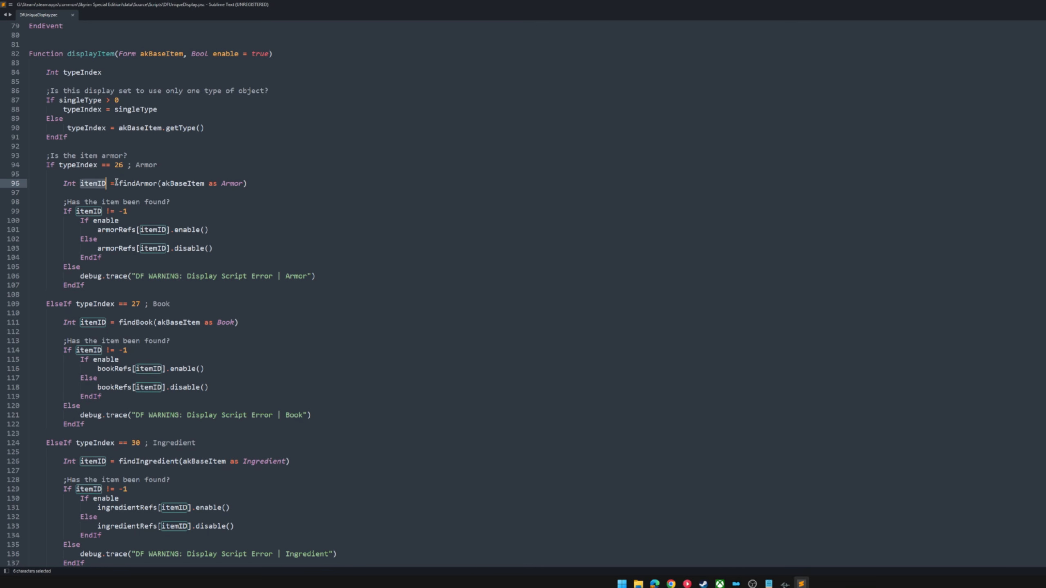
click(134, 211)
drag(145, 212, 64, 202)
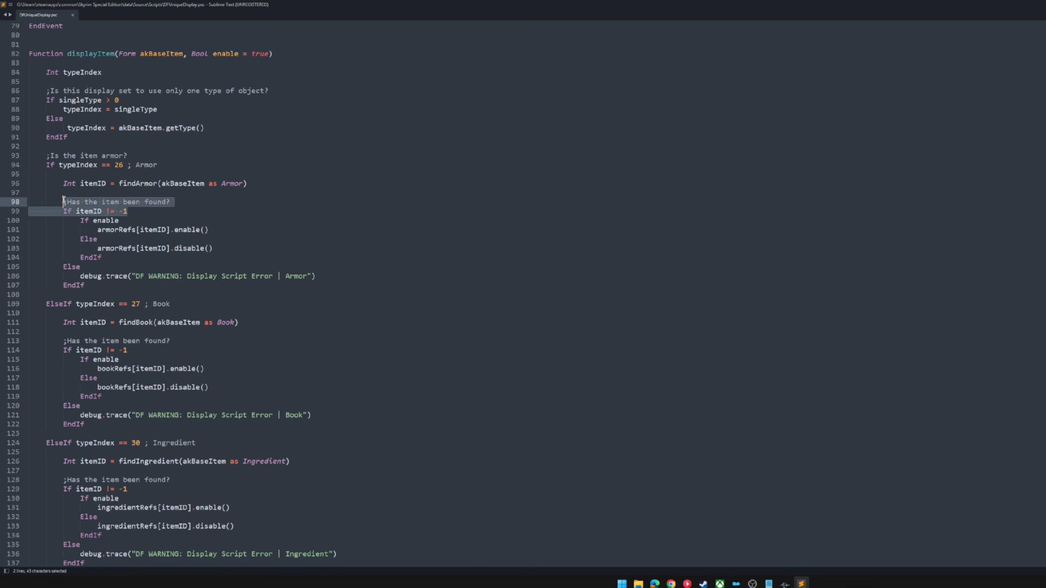
click(160, 211)
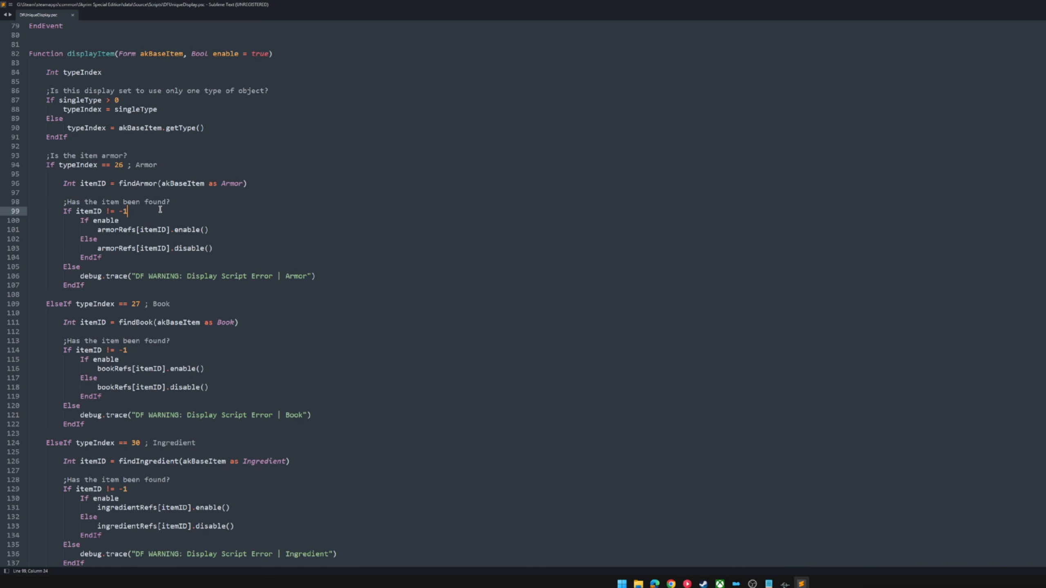
click(138, 219)
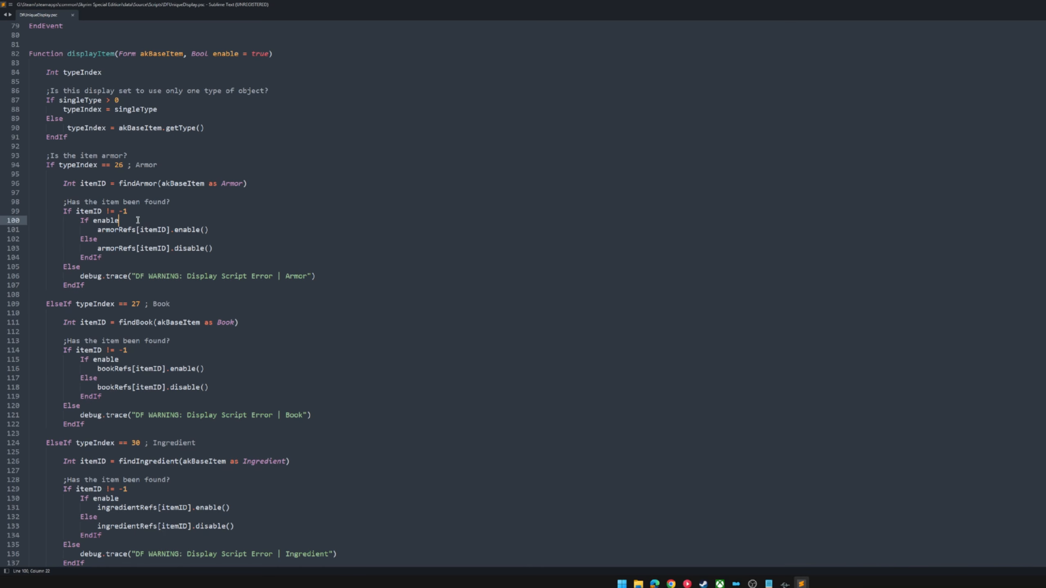
Step: Examine displayItem's enable parameter and how the armor branch enables the armorRefs entry at itemID
key(ctrl+shift+Left)
key(ctrl+shift+Left)
double_click(225, 54)
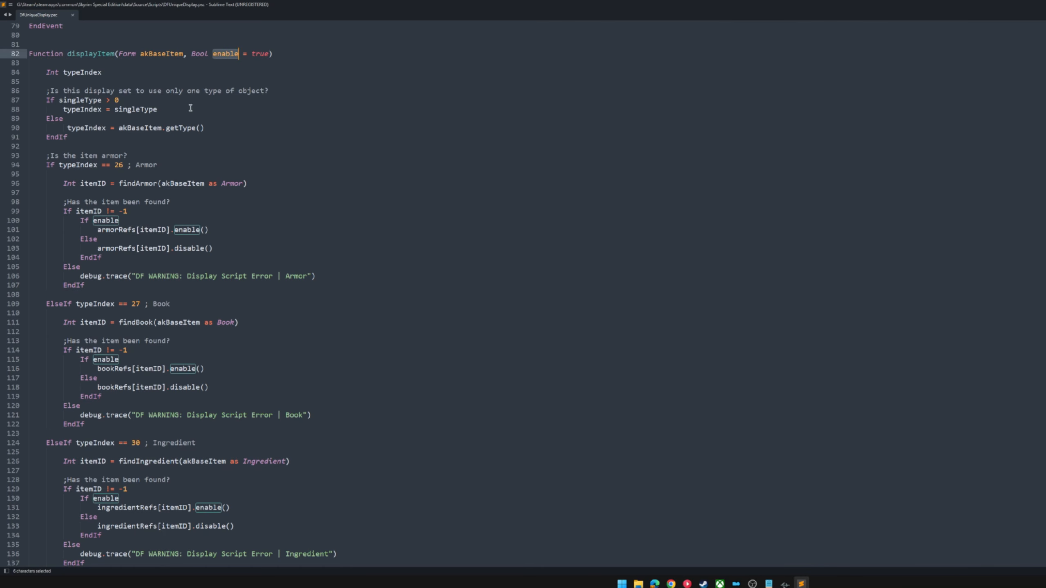
click(115, 230)
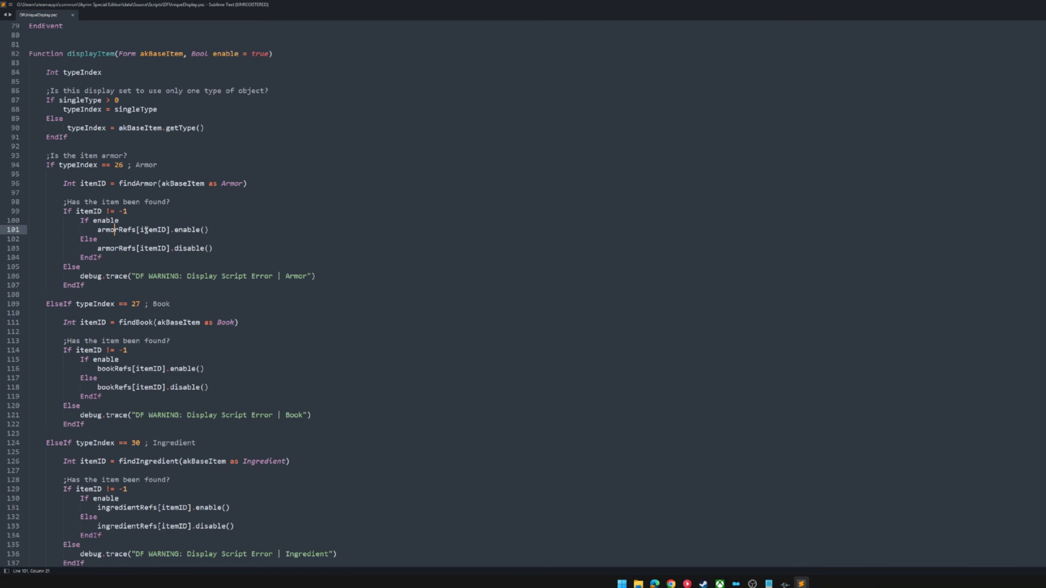
double_click(124, 230)
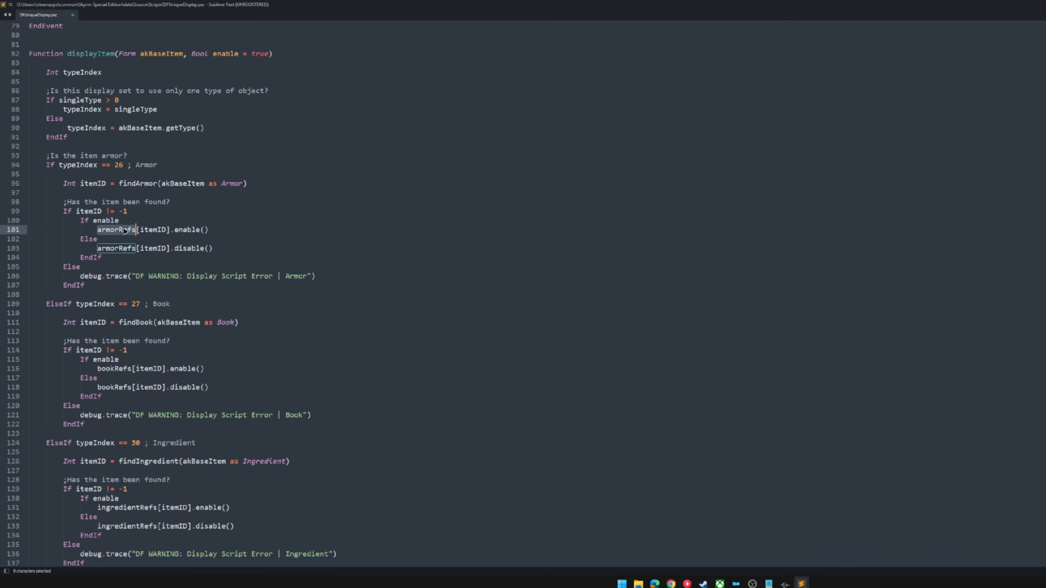
double_click(161, 230)
click(224, 230)
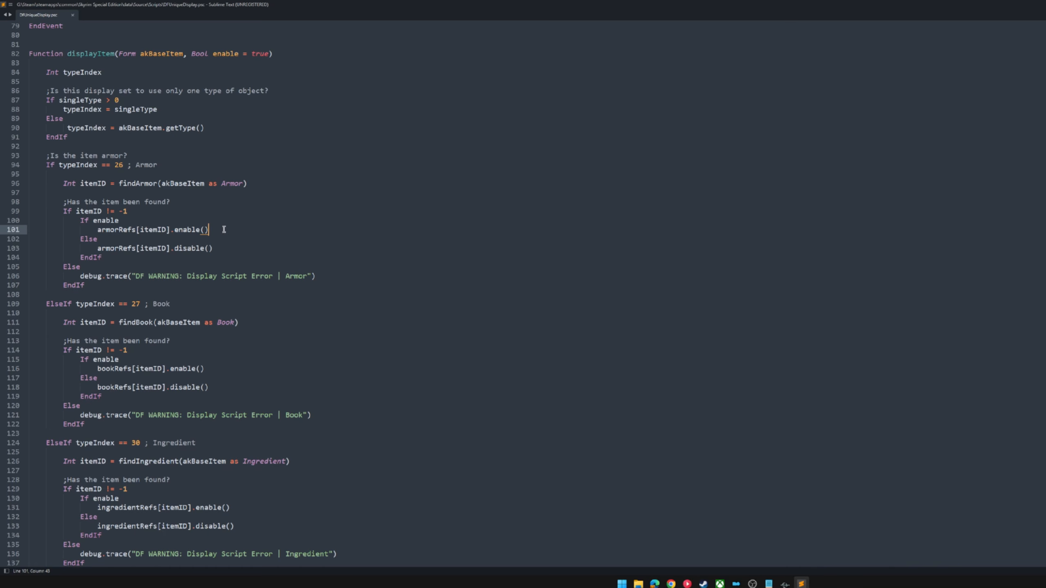
Step: Examine the armor branch's Else cases: the armorRefs disable call and the debug.trace warning for items not found
click(220, 248)
scroll(218, 235, down, 2)
drag(222, 194, 97, 192)
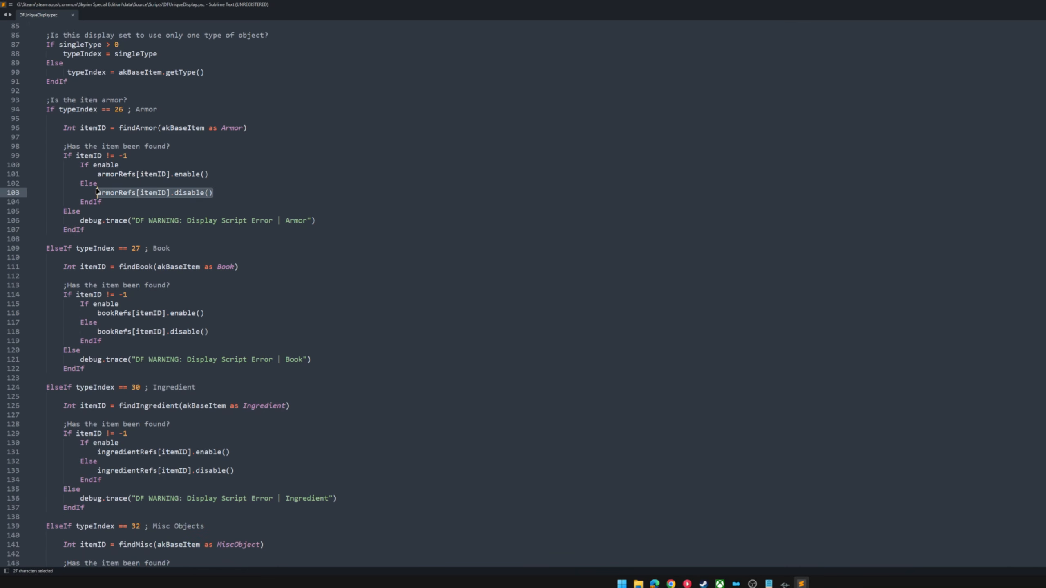
click(144, 193)
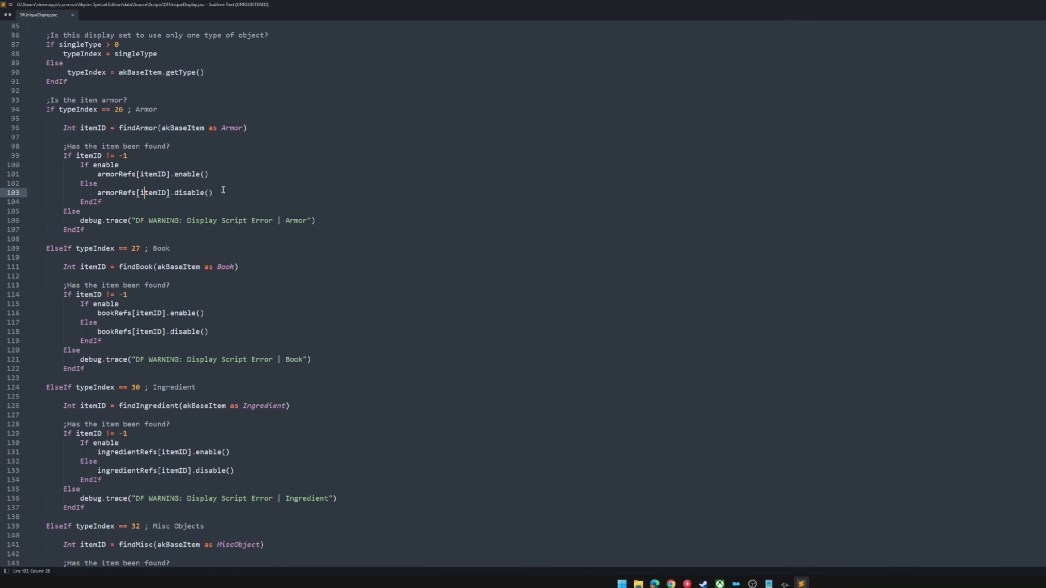
mouse_move(326, 221)
mouse_down()
mouse_move(42, 222)
mouse_move(81, 220)
mouse_up()
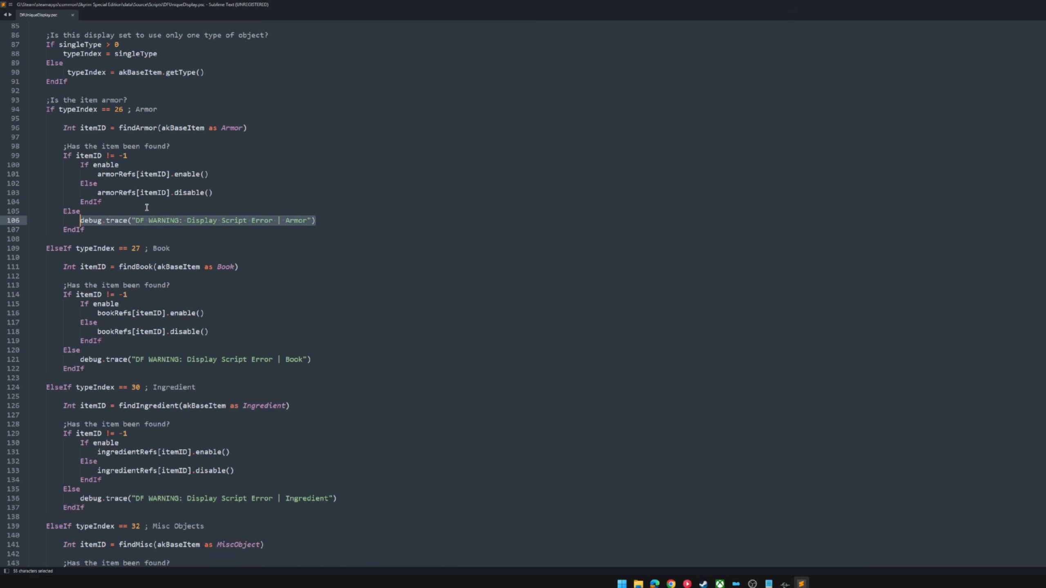
Step: Review the book, ingredient, misc object and weapon branches of displayItem and the find functions through findWeapon
scroll(146, 206, down, 3)
click(164, 233)
scroll(164, 235, down, 4)
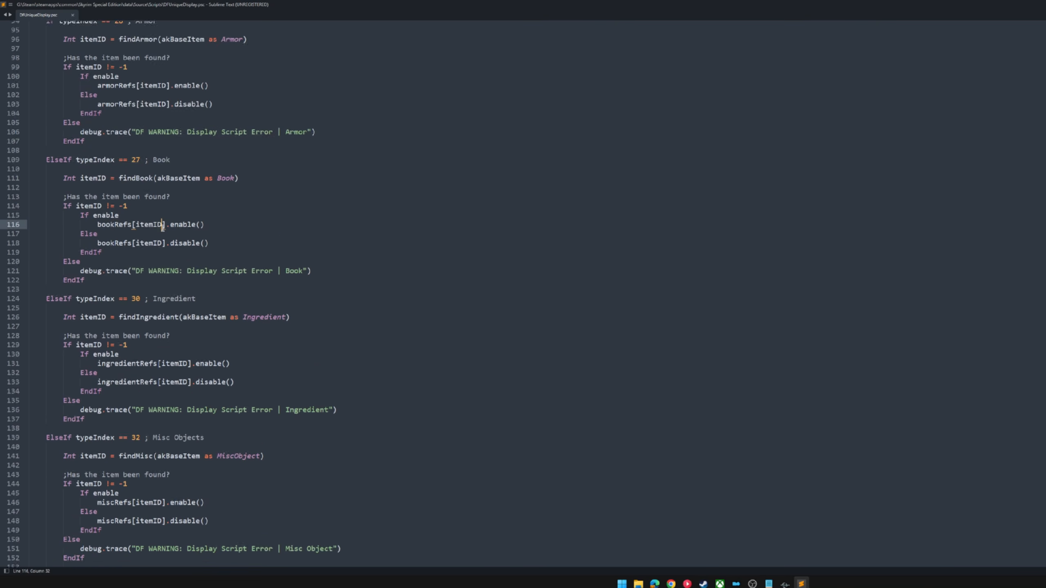
click(168, 239)
scroll(169, 239, down, 1)
scroll(163, 272, down, 14)
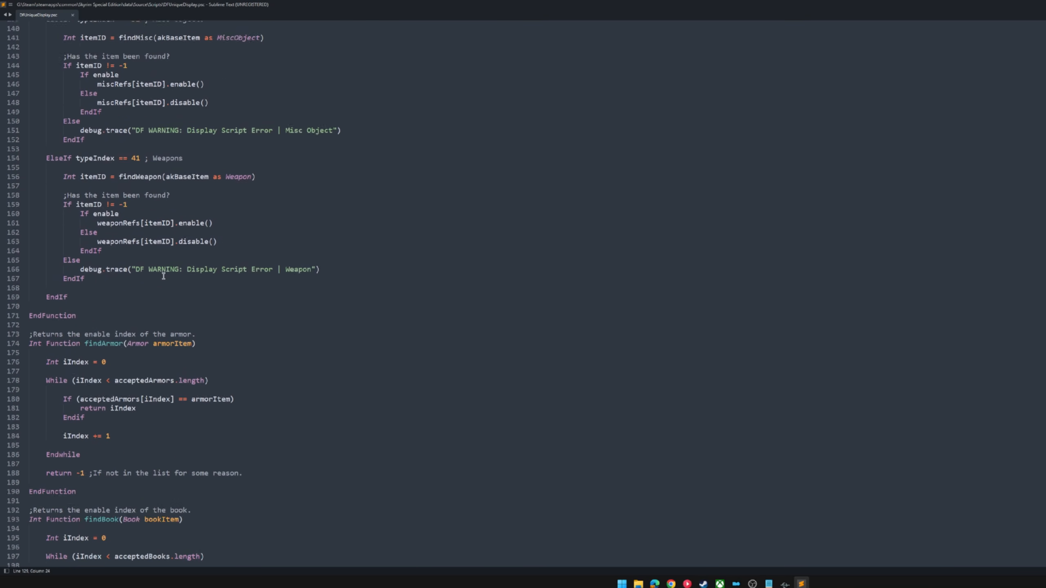
scroll(163, 276, down, 20)
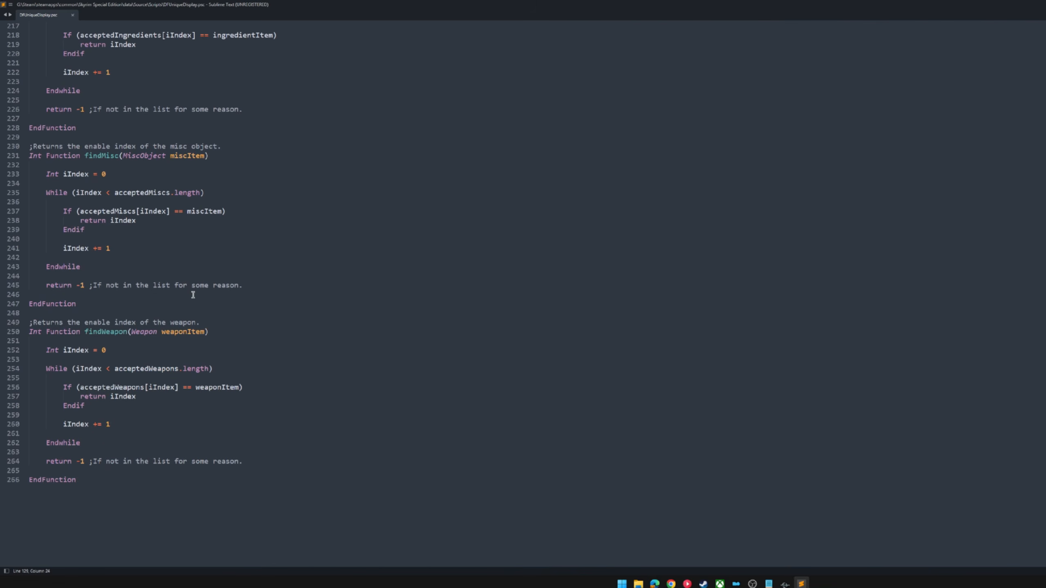
Step: Review the OnItemAdded and OnItemRemoved events again and return to the armor branch of displayItem
scroll(194, 299, up, 20)
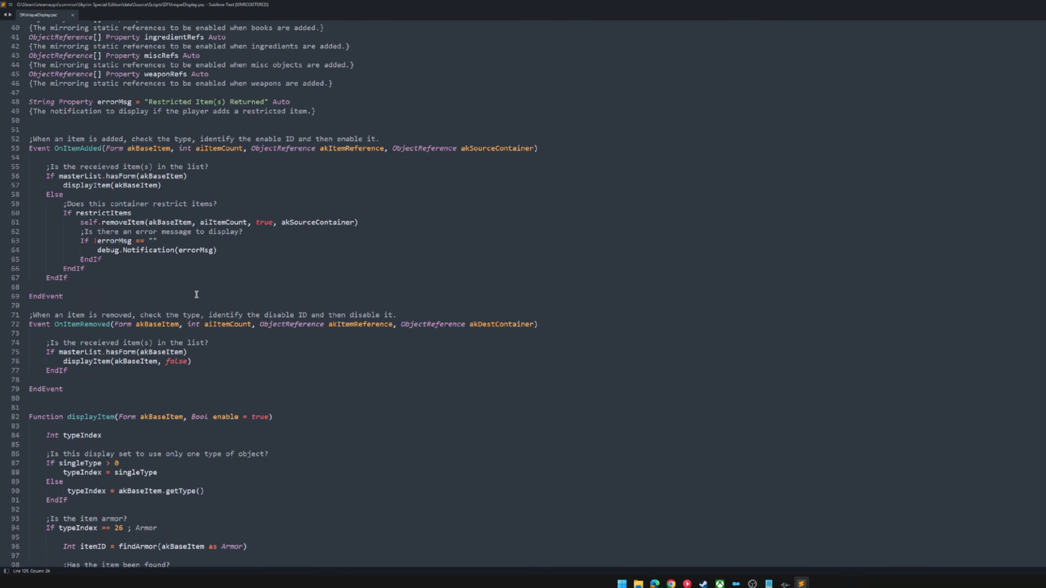
scroll(198, 288, down, 8)
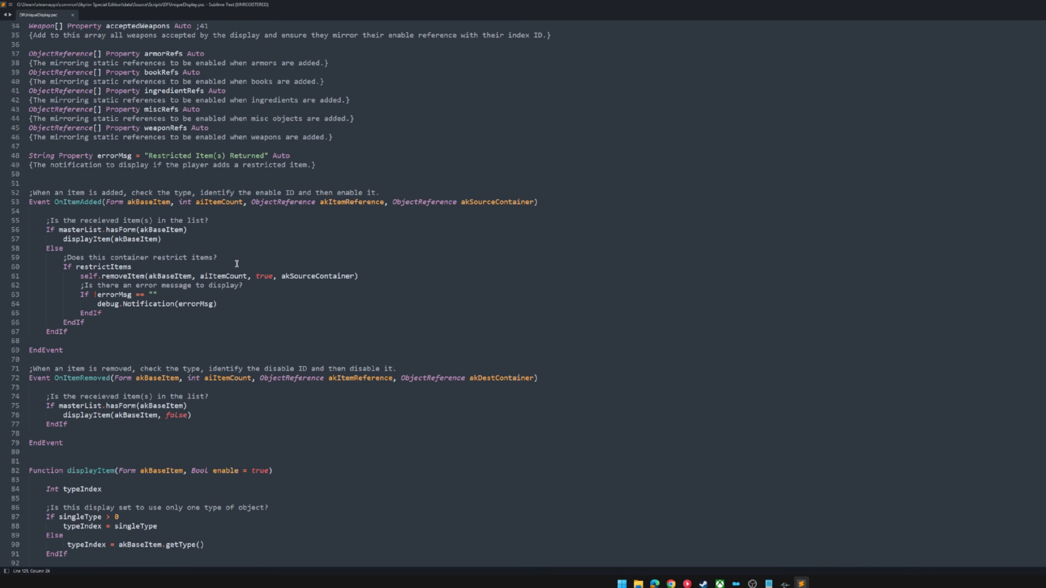
scroll(237, 264, down, 12)
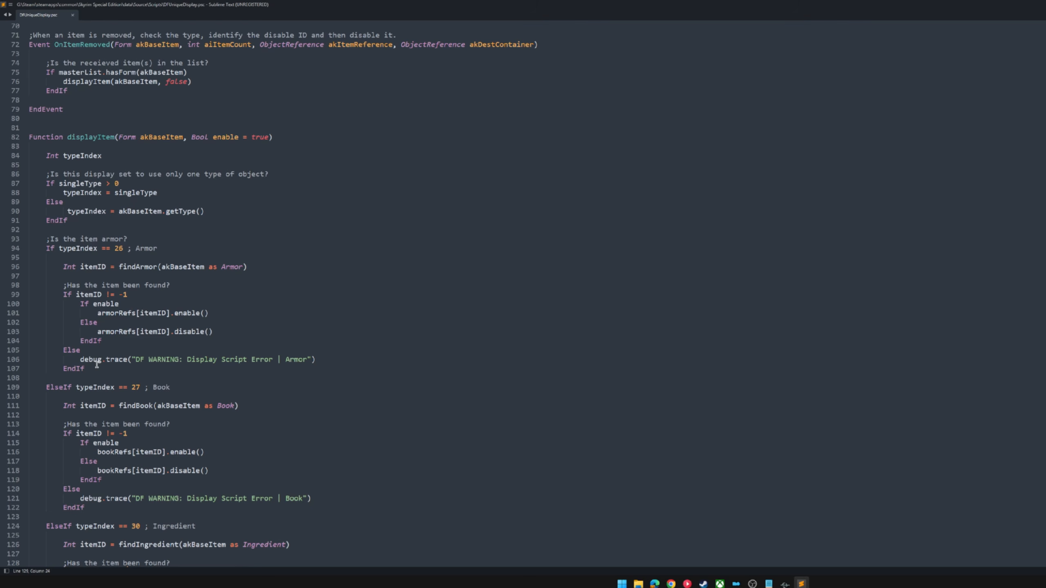
click(207, 307)
click(214, 297)
click(223, 287)
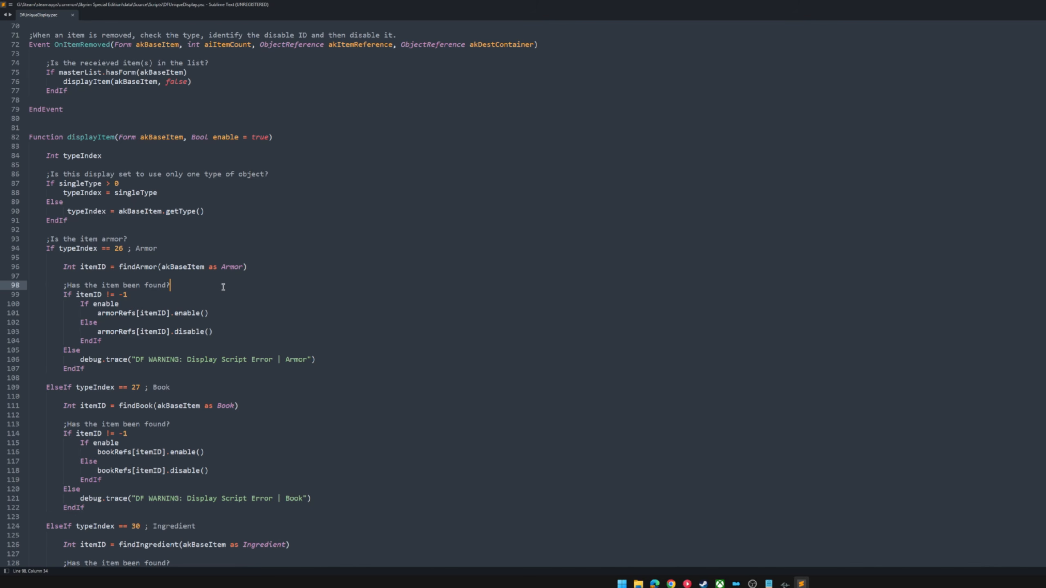